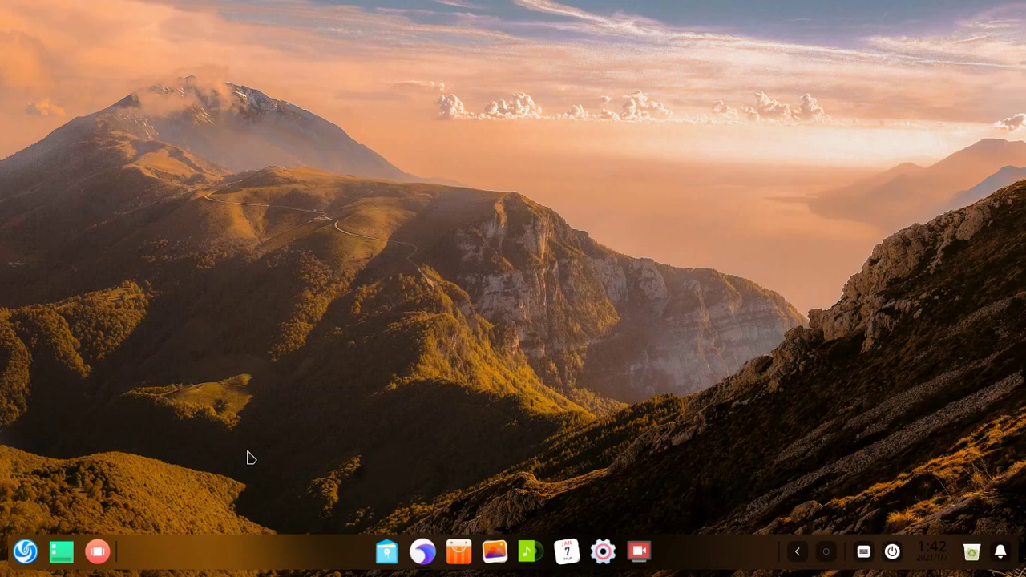
Look through the application list in the system launcher and close the launcher.
left_click(25, 550)
left_click(25, 551)
left_click(23, 550)
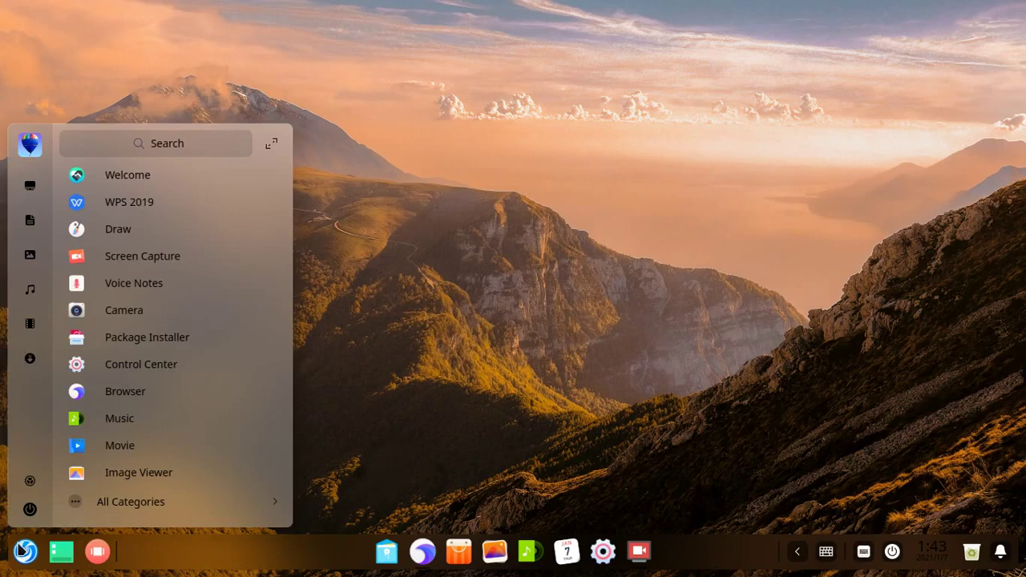
left_click(437, 393)
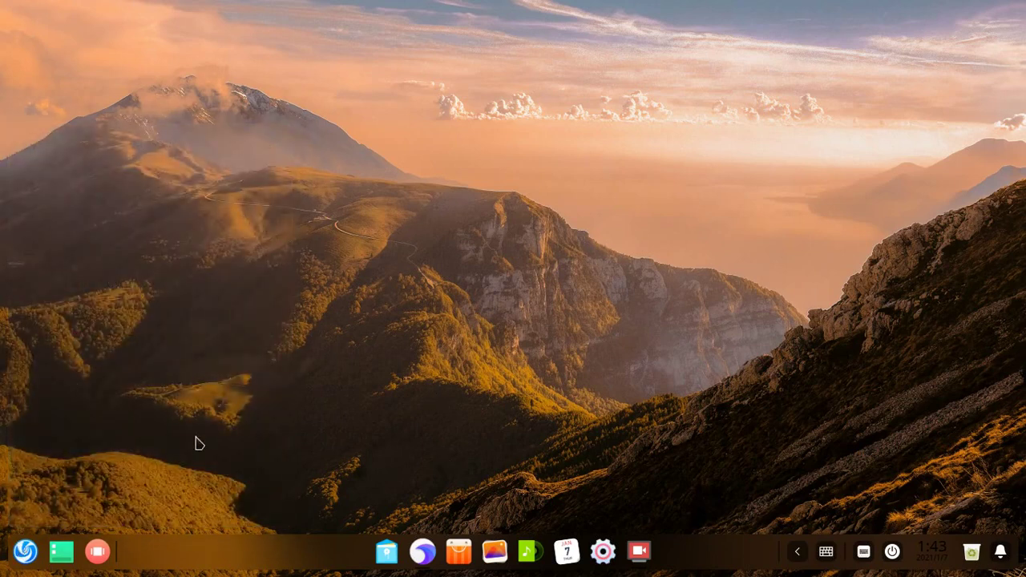
left_click(25, 550)
left_click(25, 550)
left_click(25, 550)
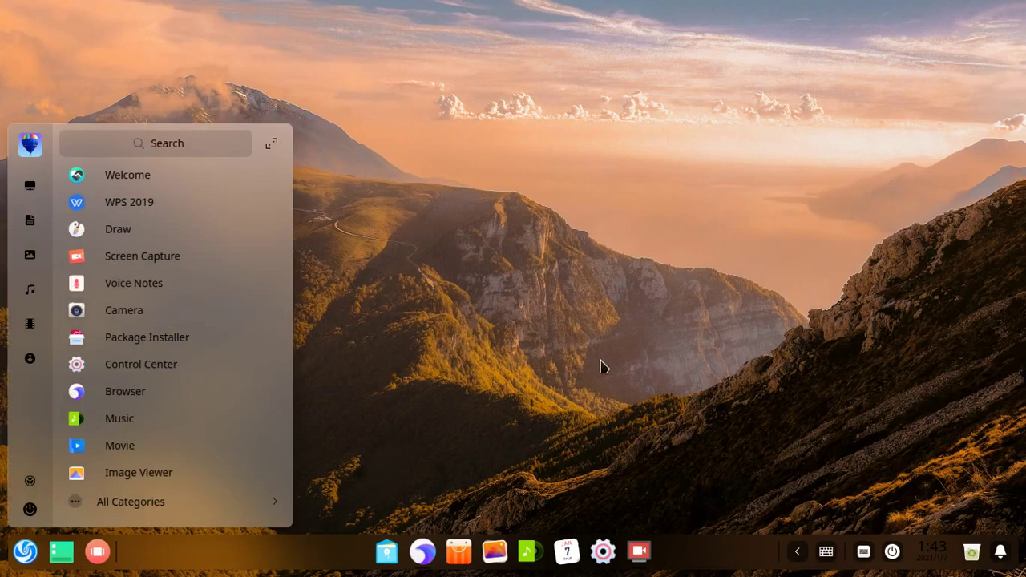
left_click(554, 372)
key("super")
scroll(165, 356, "down", 1)
scroll(164, 358, "up", 1)
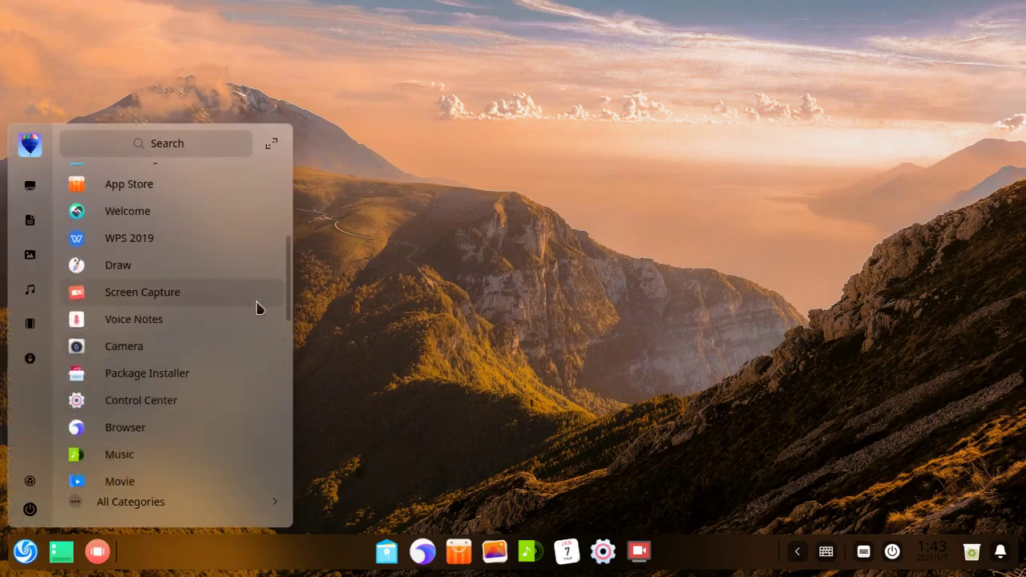
left_click(24, 550)
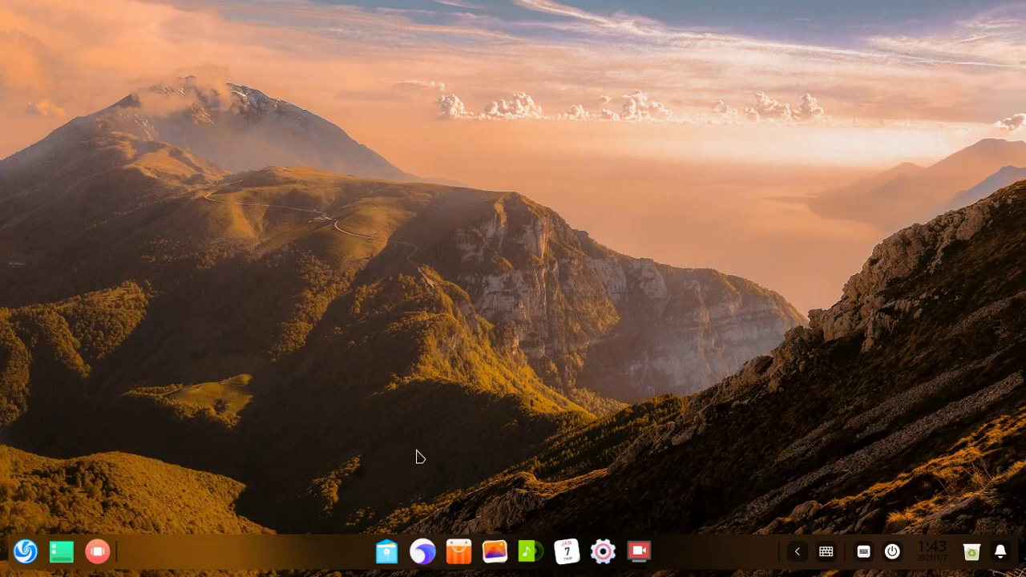
Switch to the web browser and look over the deepin.org home page down to its Community News.
left_click(428, 552)
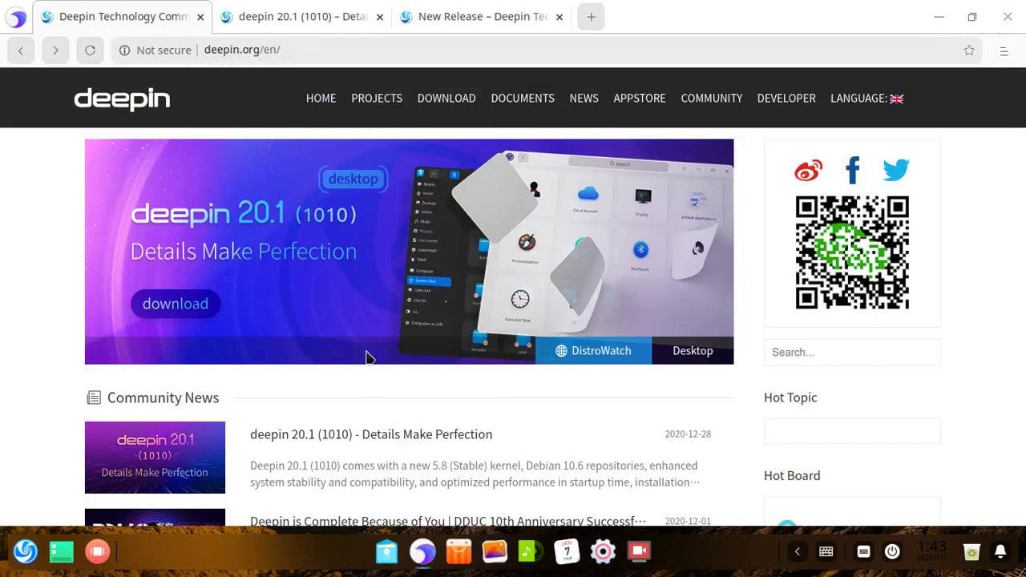
scroll(366, 357, "down", 3)
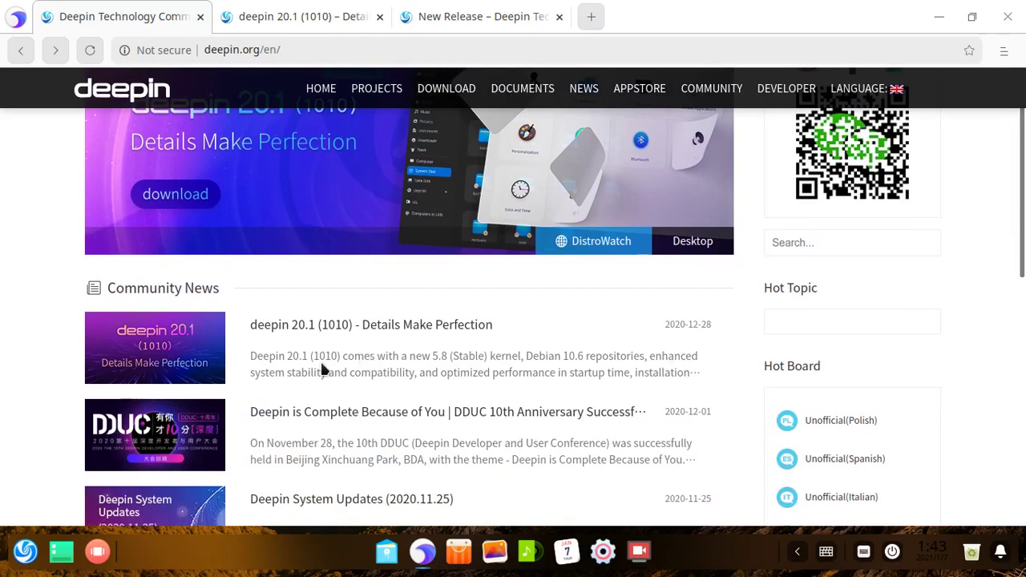
scroll(418, 370, "up", 3)
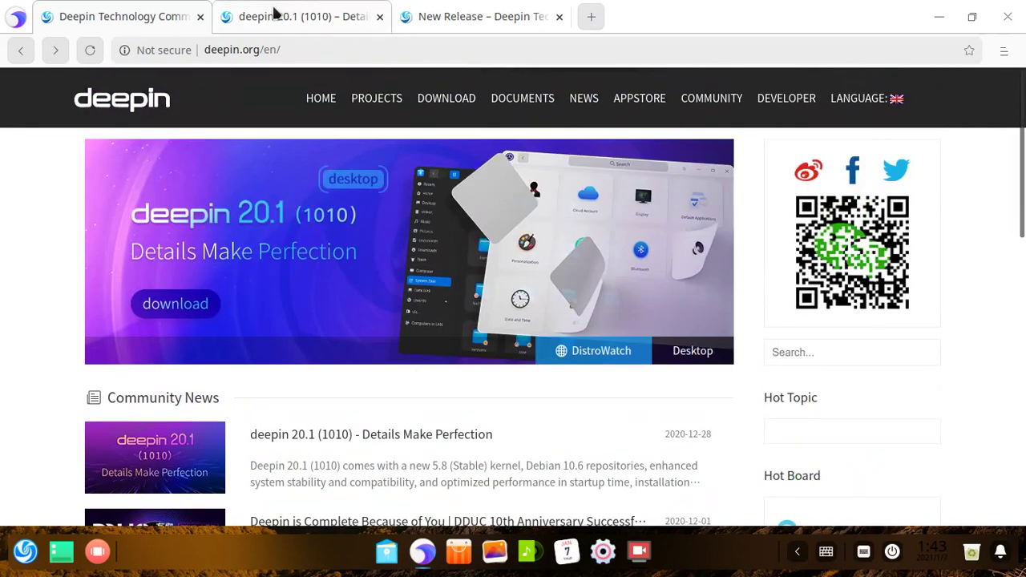
Show the already open deepin 20.1 (1010) release notes page and read the "More stable kernel" section.
left_click(273, 12)
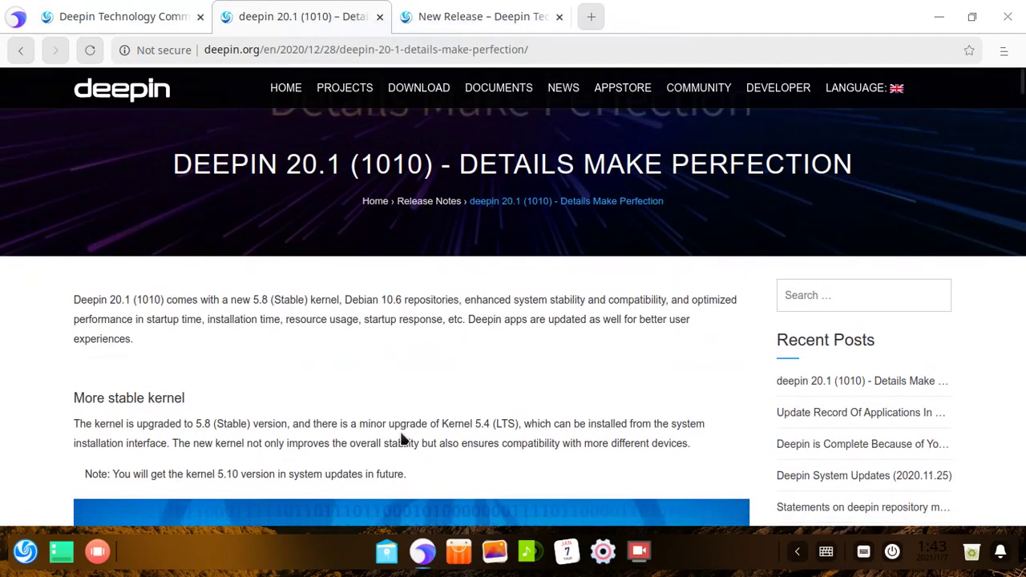
scroll(321, 336, "down", 3)
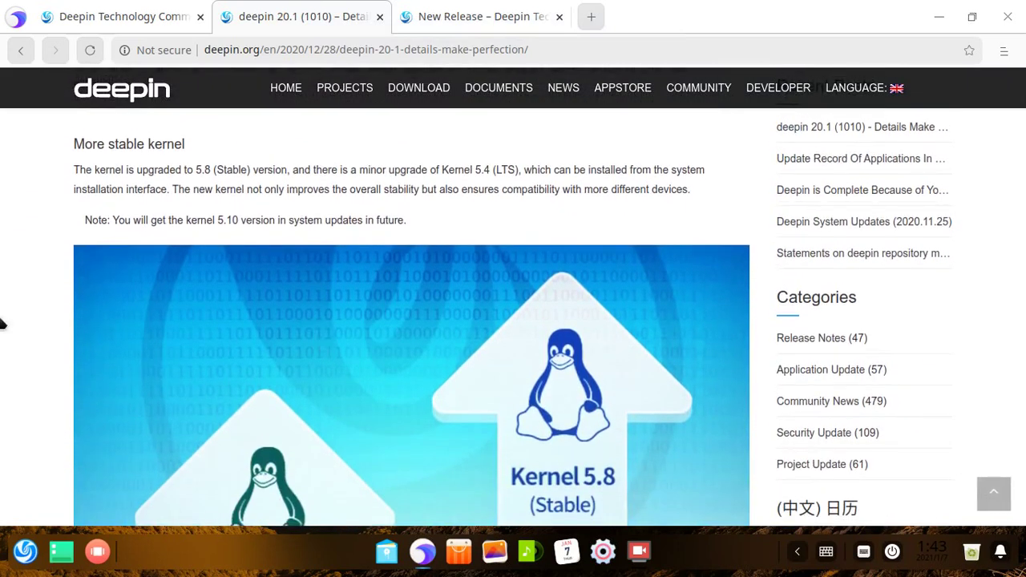
scroll(3, 324, "down", 2)
scroll(2, 323, "up", 2)
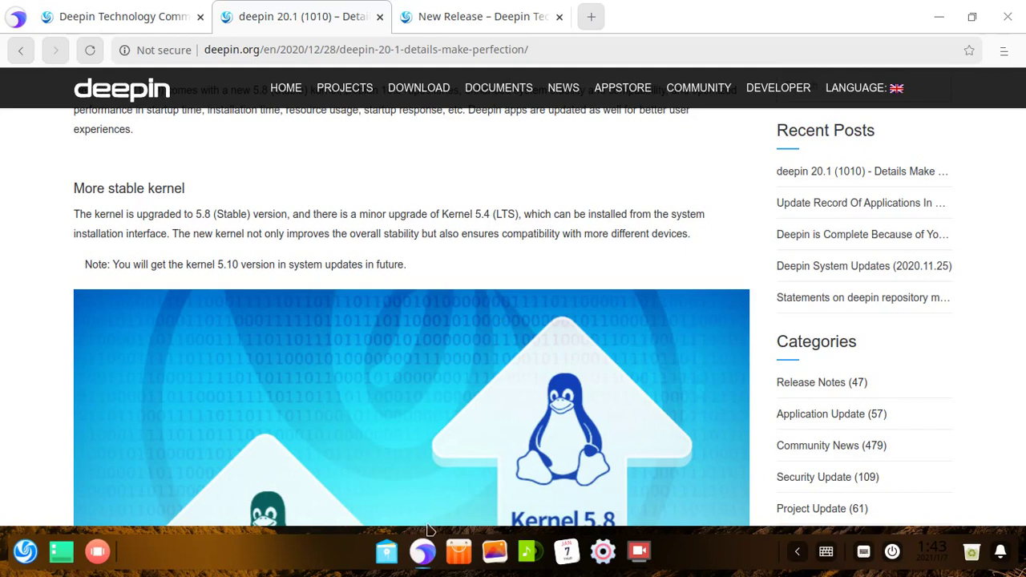
Run neofetch in a new terminal window to check the installed kernel version, and close the terminal.
key("ctrl+alt+t")
type("neofetch")
key("Return")
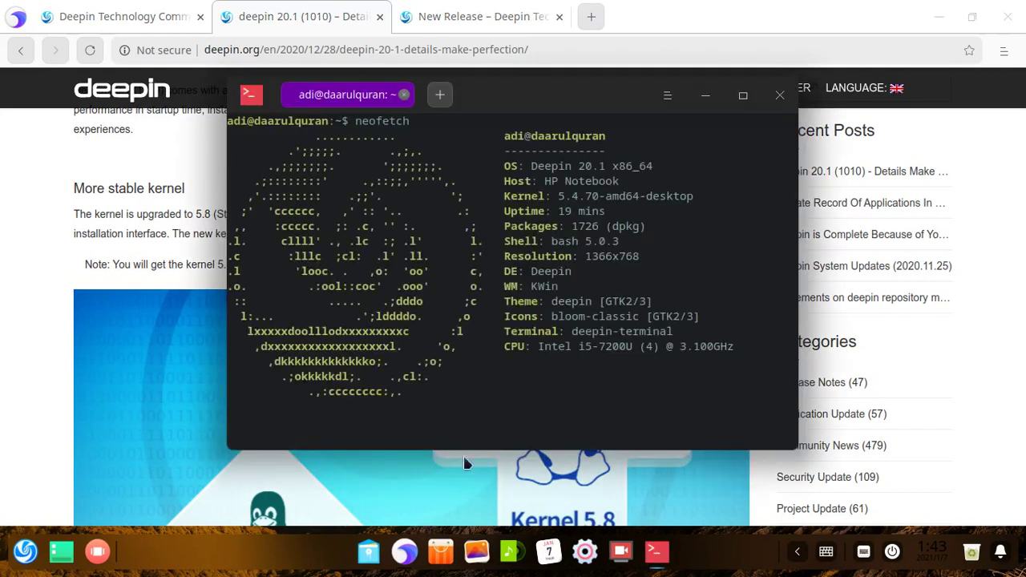
left_click_drag(566, 166, 600, 167)
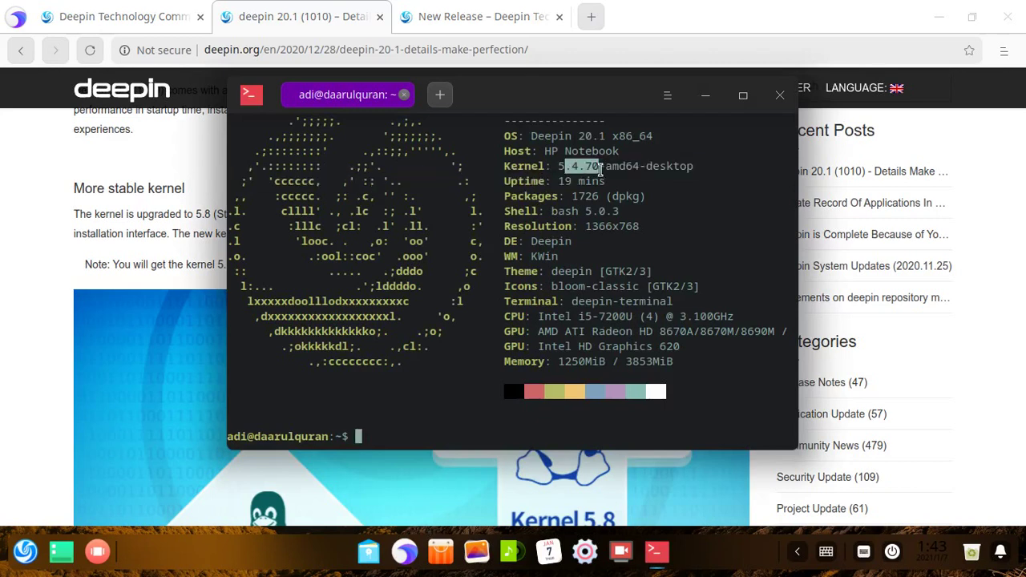
scroll(566, 169, "up", 1)
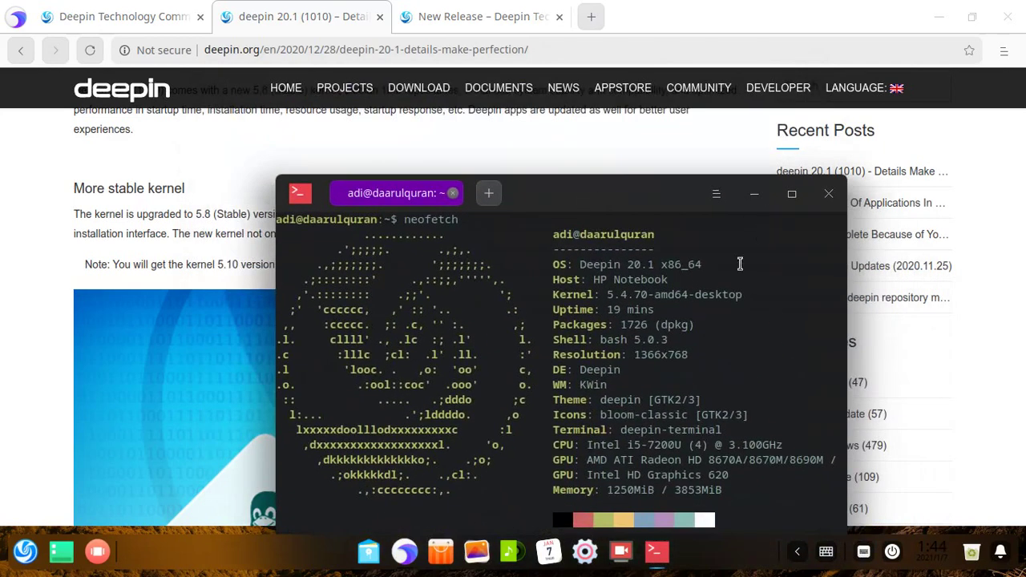
left_click(829, 195)
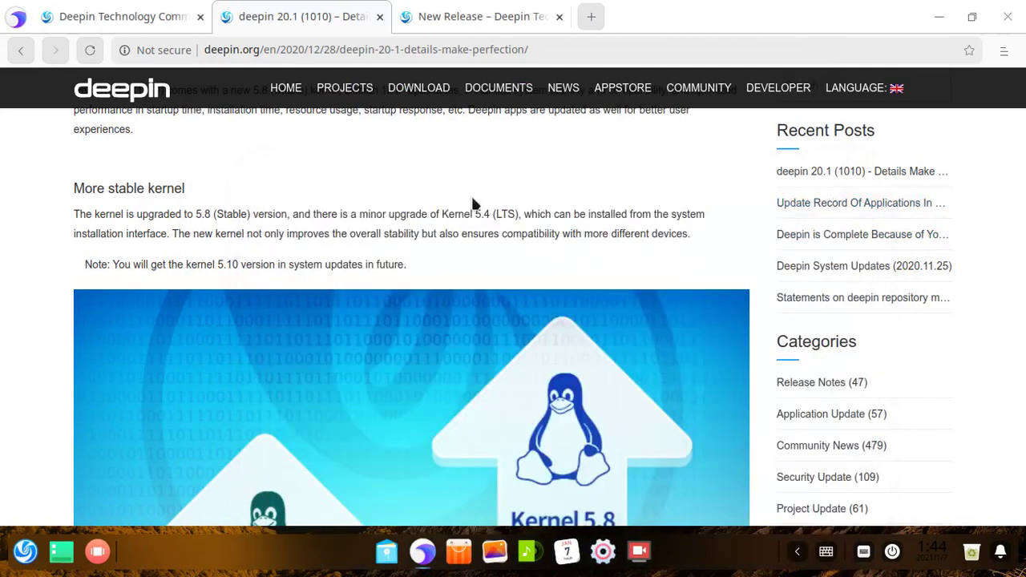
Read the "Upgraded system repositories" section of the release notes, highlighting the Debian repository version in the text.
scroll(188, 230, "down", 7)
scroll(186, 222, "down", 4)
scroll(185, 222, "up", 2)
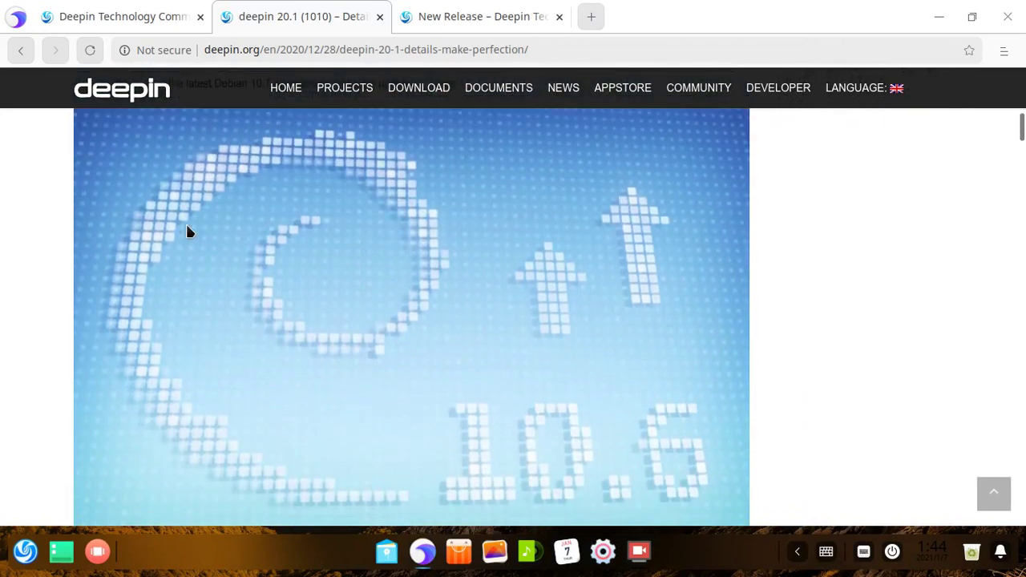
scroll(185, 231, "up", 2)
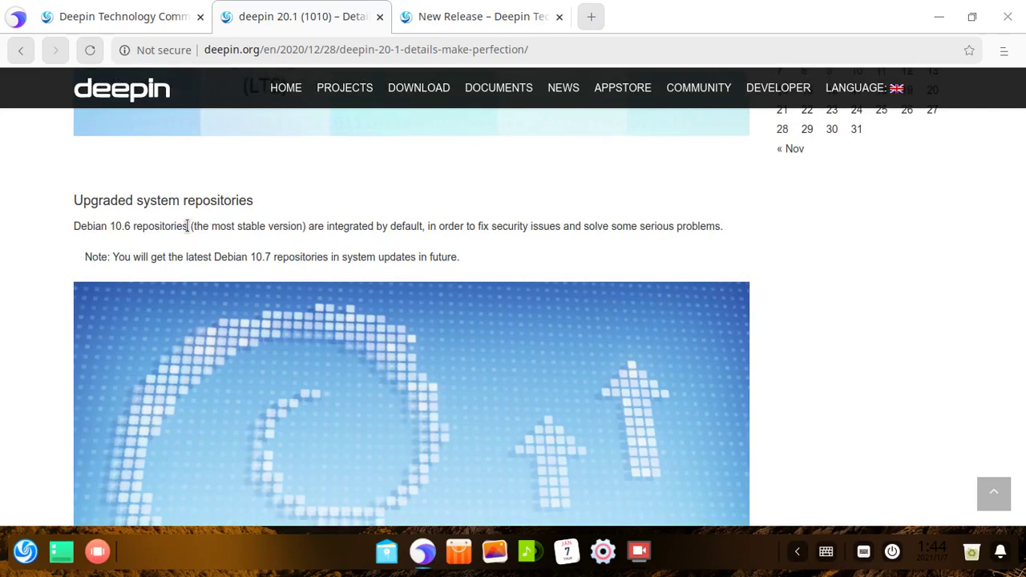
scroll(187, 226, "down", 4)
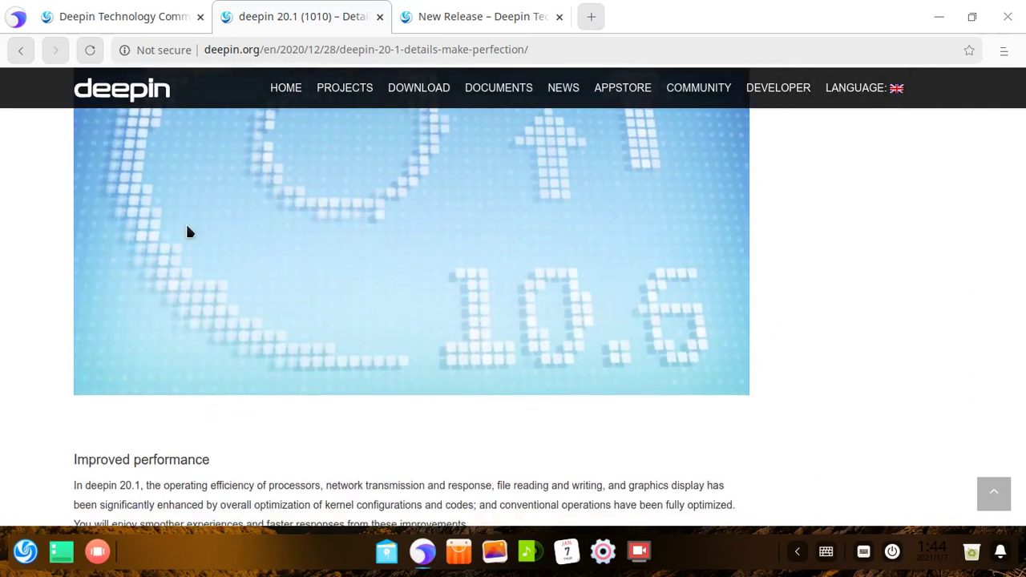
scroll(187, 232, "up", 4)
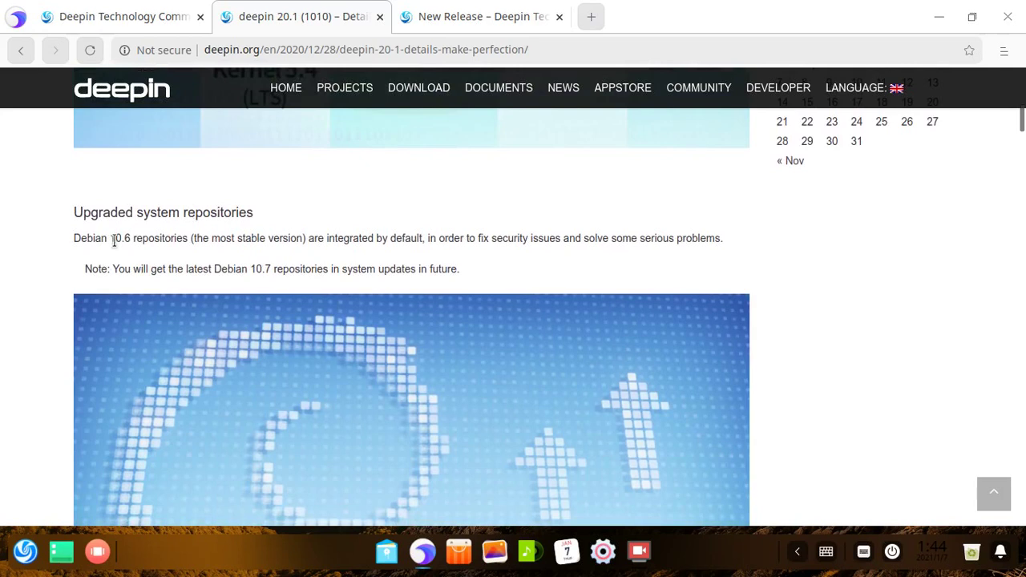
left_click_drag(114, 244, 144, 241)
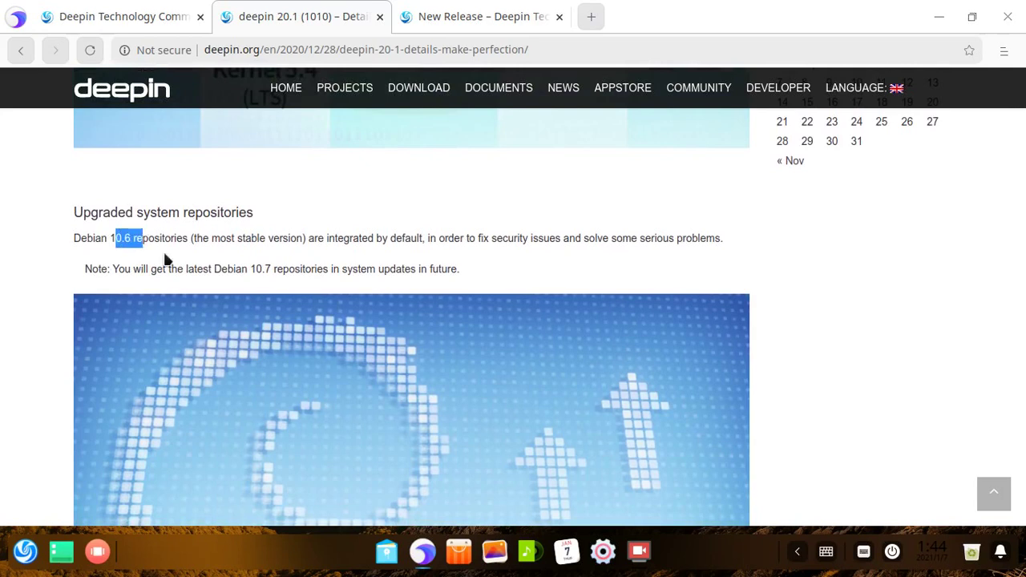
scroll(165, 255, "down", 1)
left_click(31, 269)
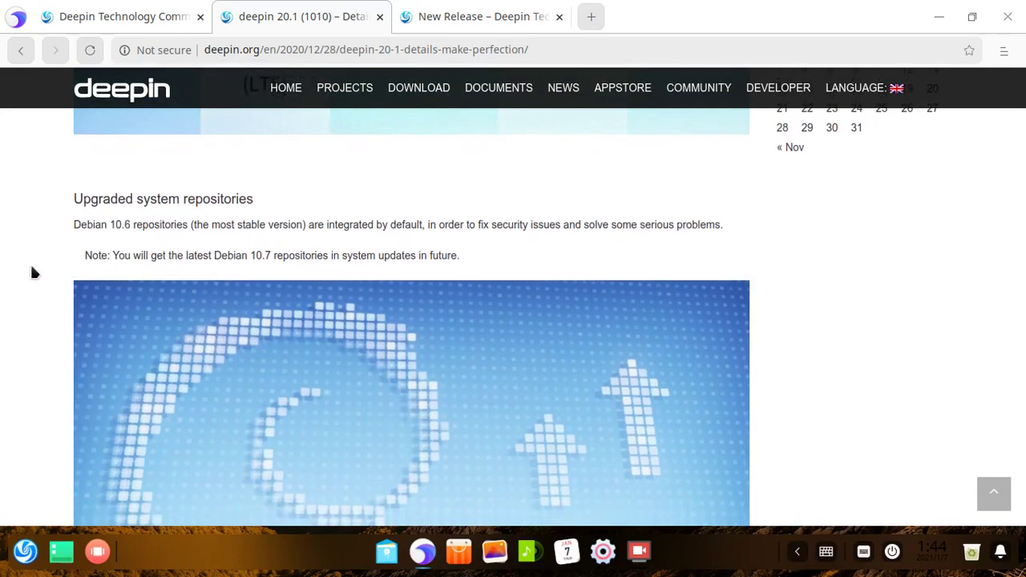
Read the "Improved performance" section, highlighting the phrase about the efficiency of processors, and clear the highlight.
scroll(31, 273, "down", 3)
scroll(32, 274, "down", 3)
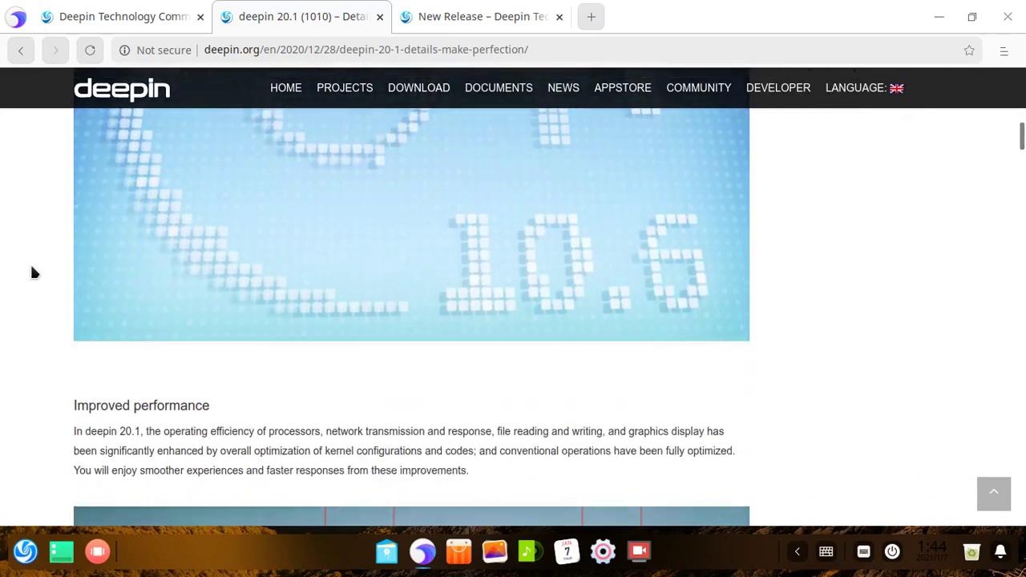
scroll(102, 267, "down", 1)
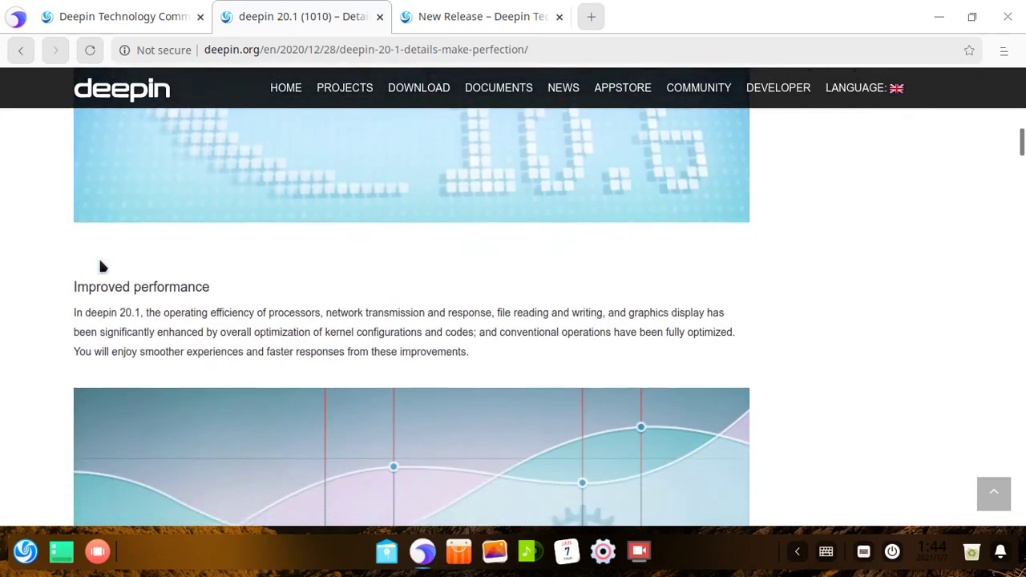
scroll(101, 267, "down", 2)
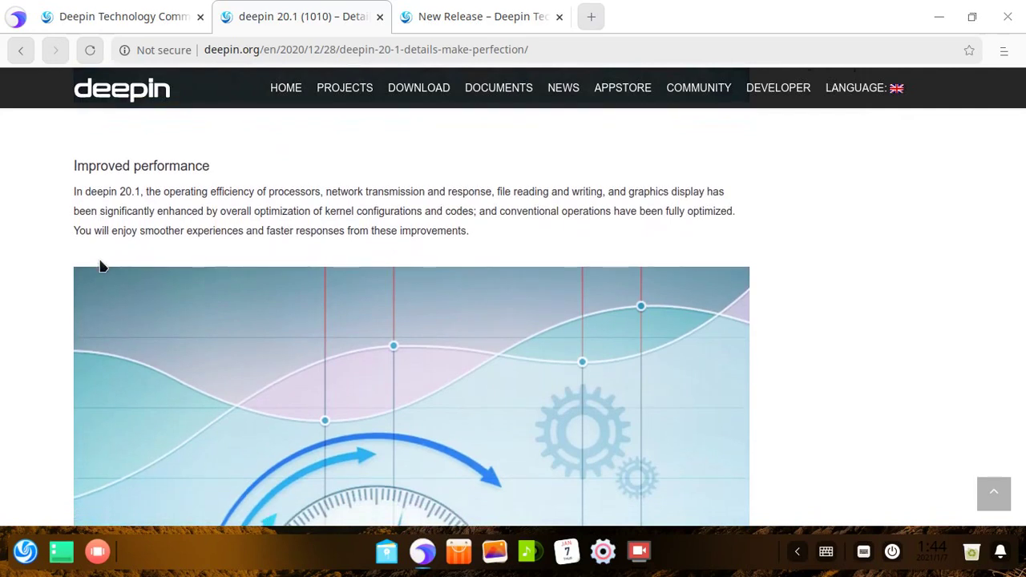
scroll(102, 267, "down", 1)
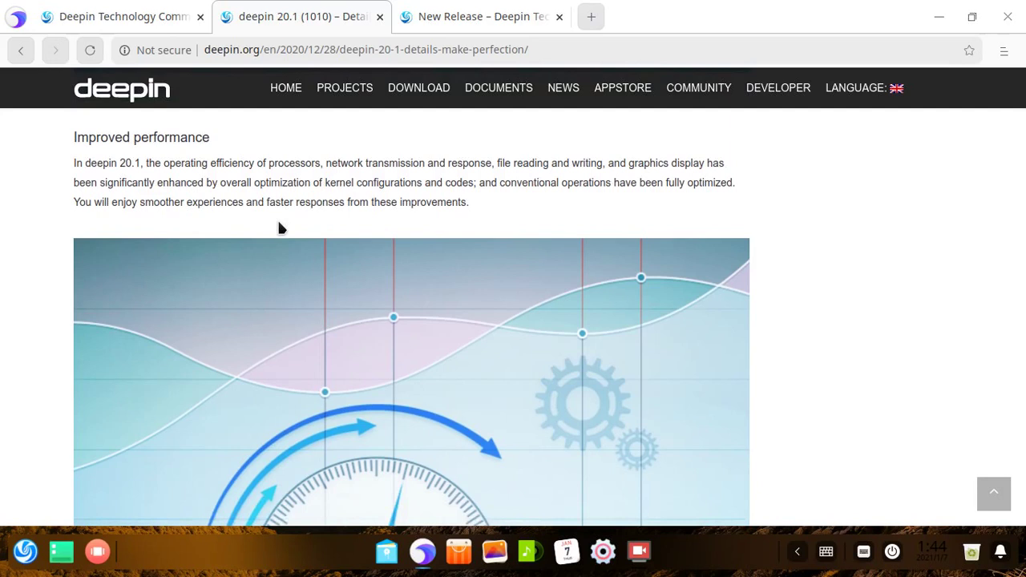
scroll(214, 202, "down", 2)
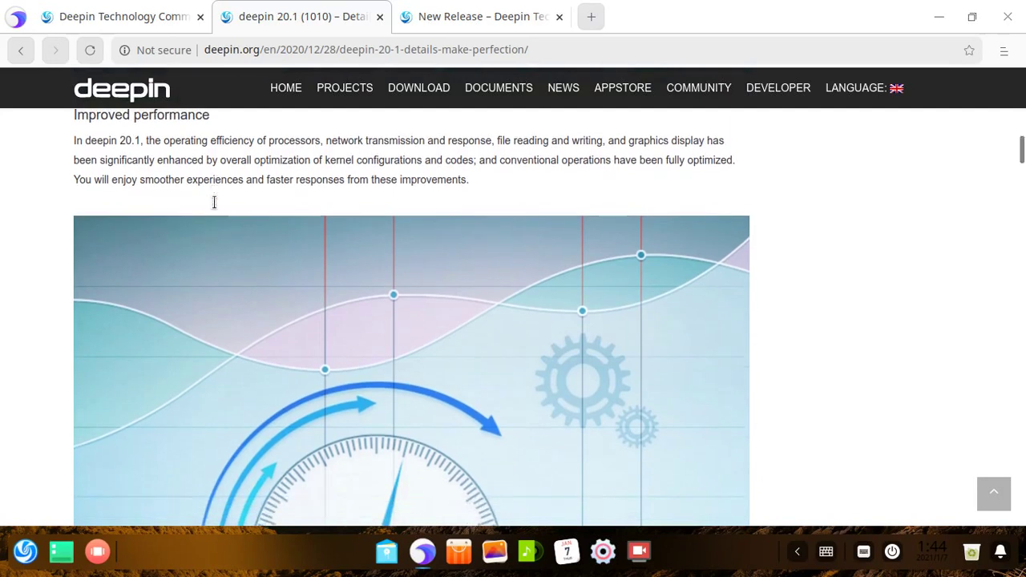
scroll(214, 202, "up", 3)
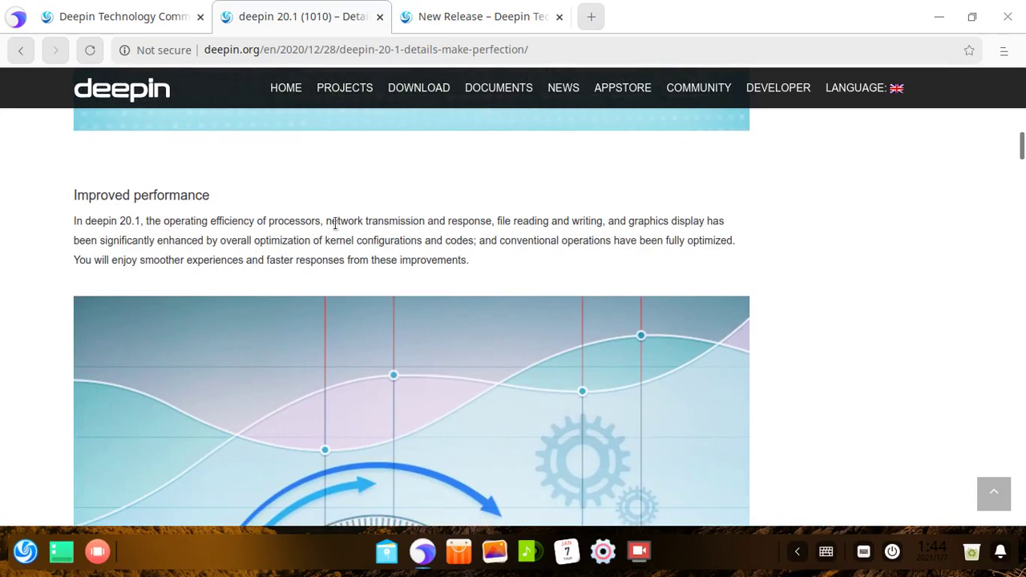
left_click_drag(202, 220, 325, 221)
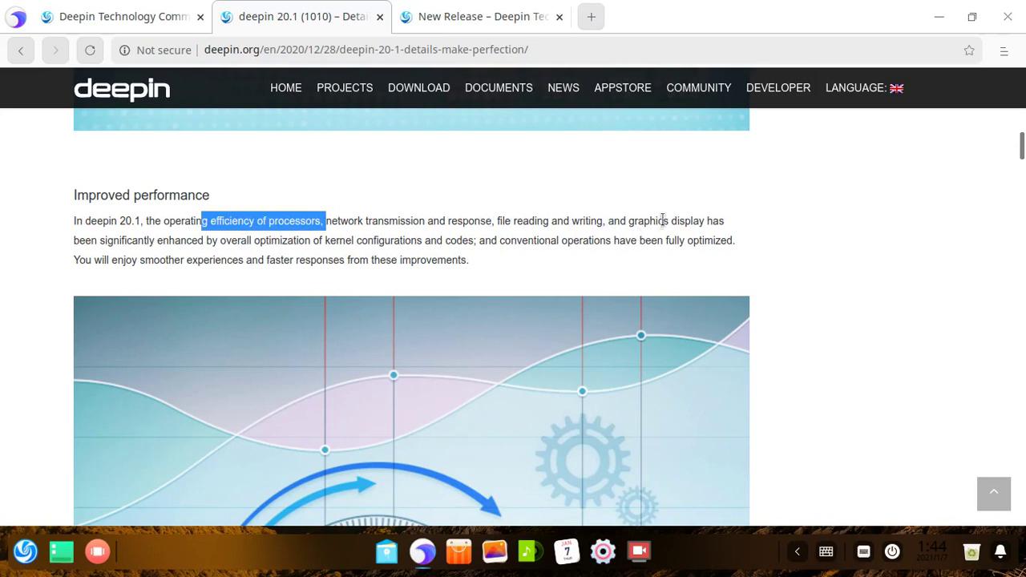
left_click(586, 238)
Examine the Control Center power plans and power saving settings under "Enhanced desktop environment" in the release notes.
scroll(586, 238, "down", 7)
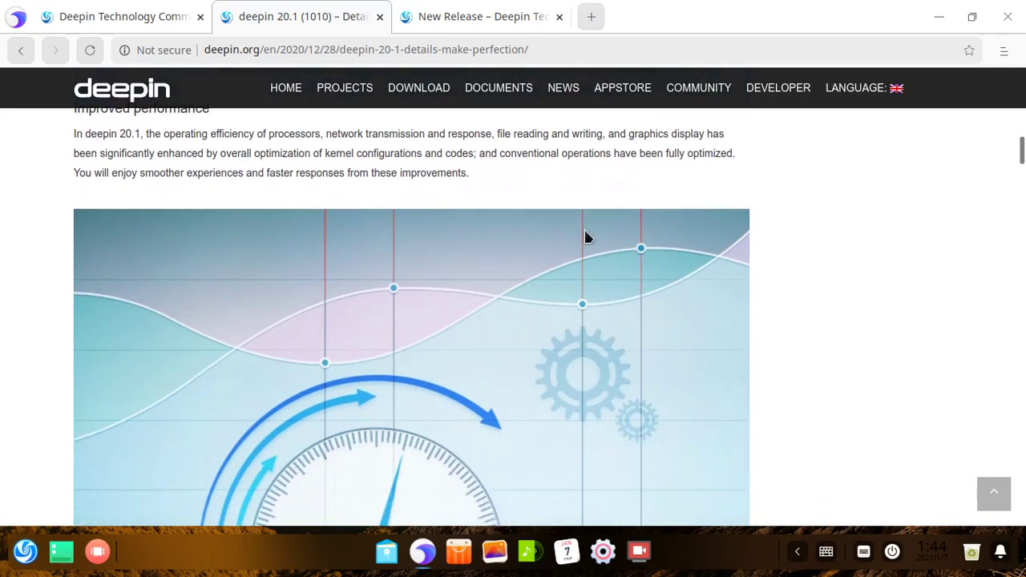
scroll(587, 237, "down", 2)
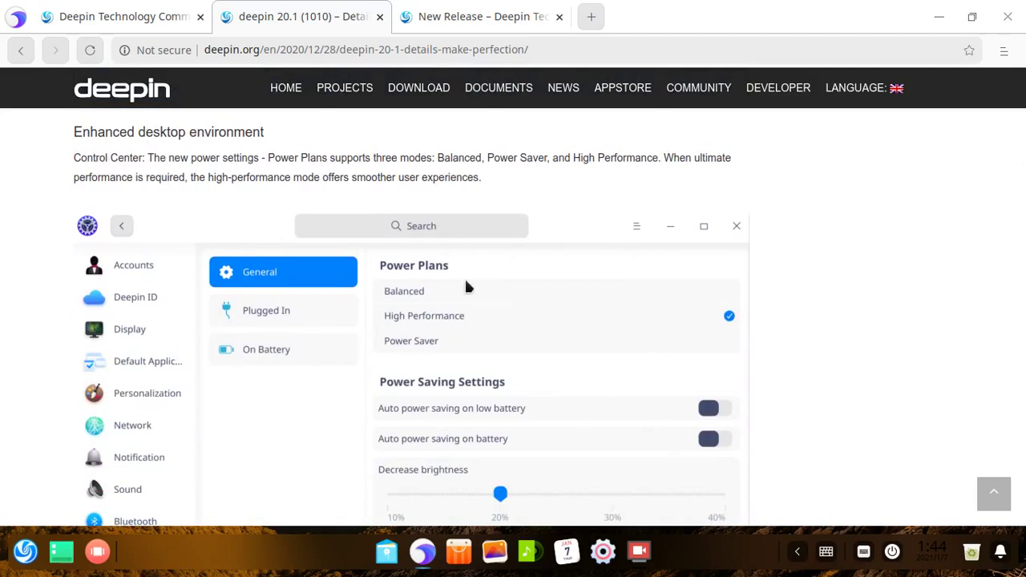
scroll(468, 287, "down", 1)
scroll(466, 282, "down", 3)
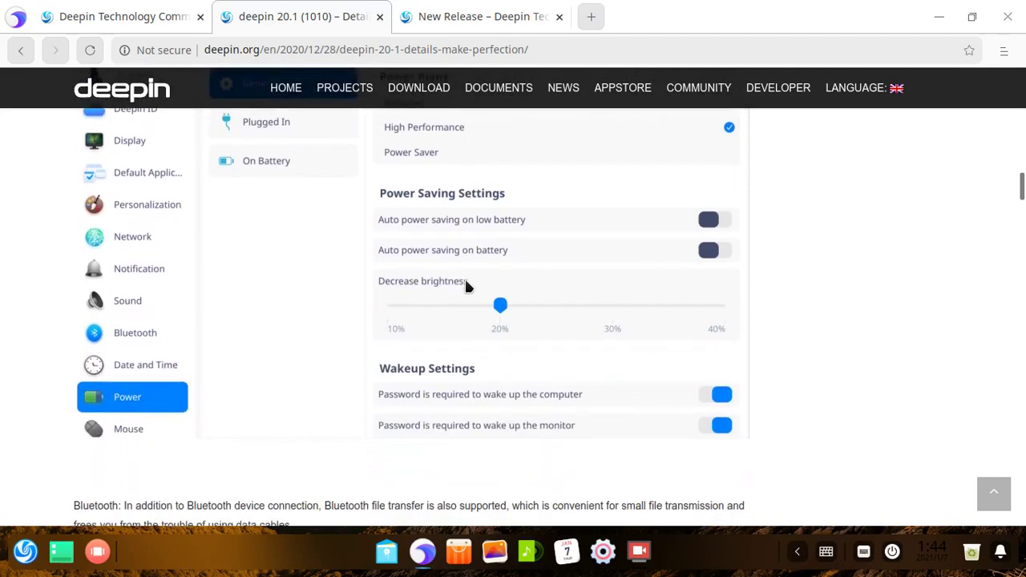
scroll(466, 283, "up", 2)
scroll(465, 283, "up", 1)
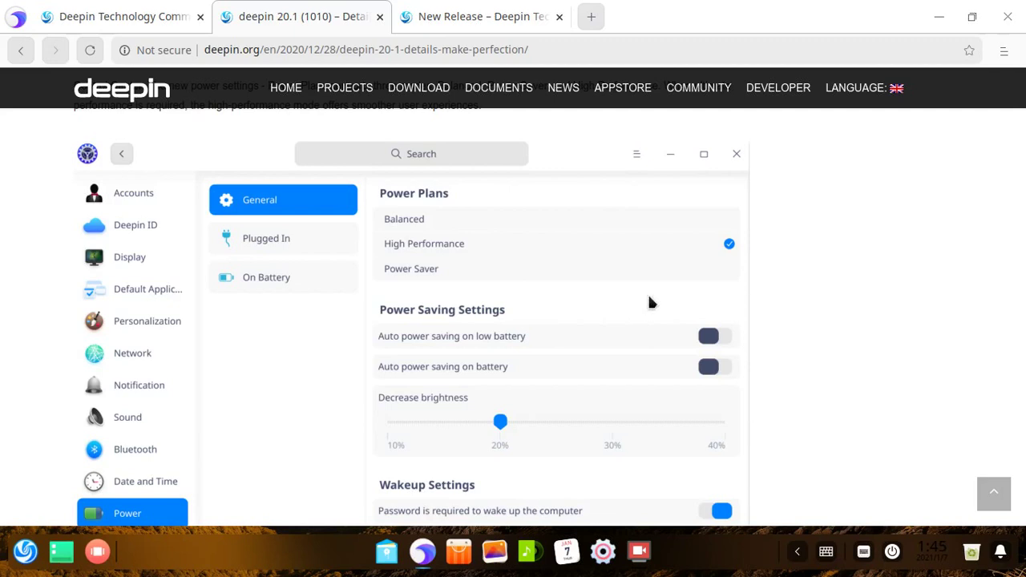
scroll(651, 302, "down", 3)
scroll(651, 302, "up", 1)
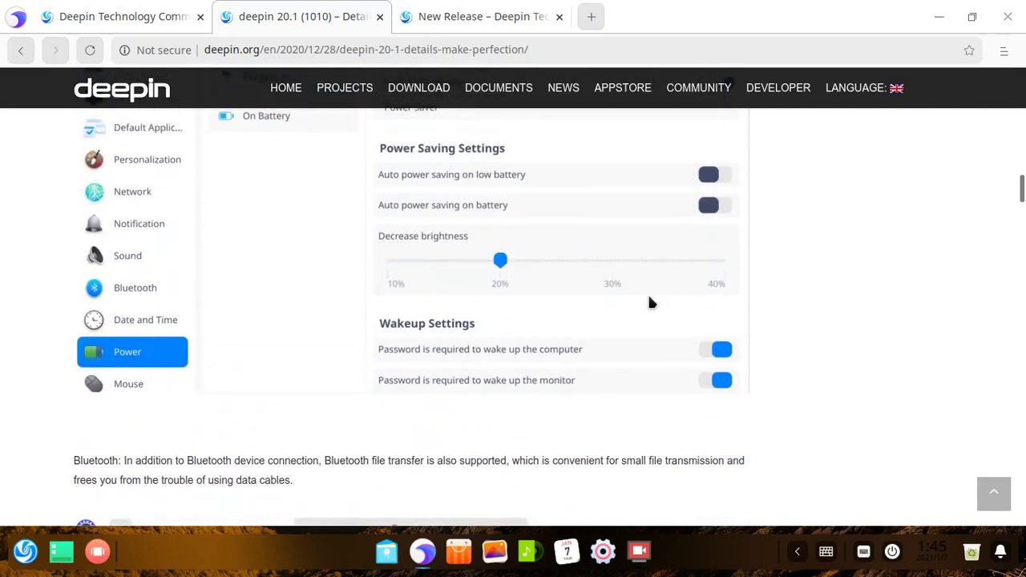
Examine the Bluetooth file transfer paragraph and its screenshot in the release notes, continuing down to the Smart mirror paragraph.
scroll(439, 349, "down", 3)
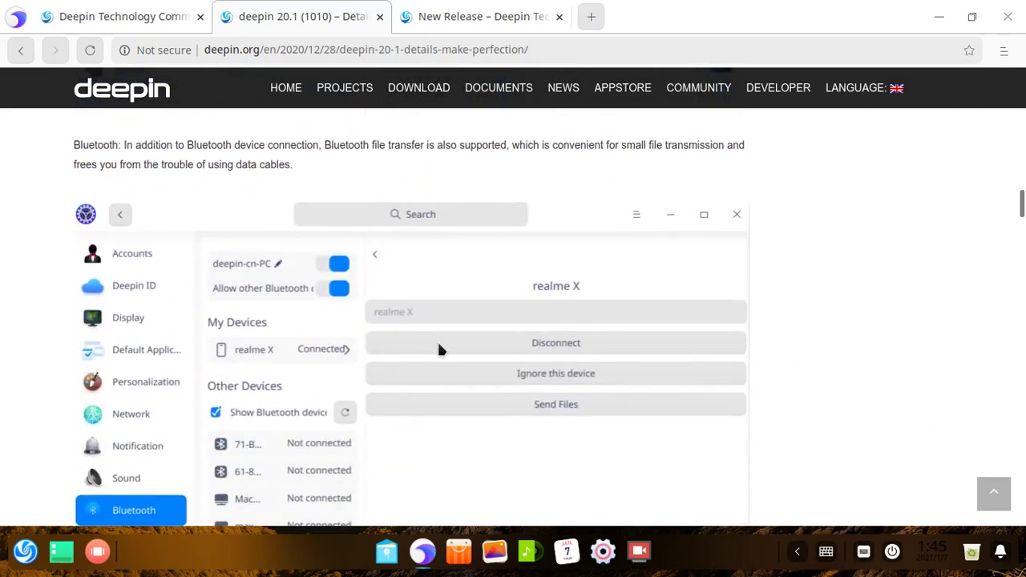
scroll(440, 349, "up", 1)
scroll(233, 293, "down", 5)
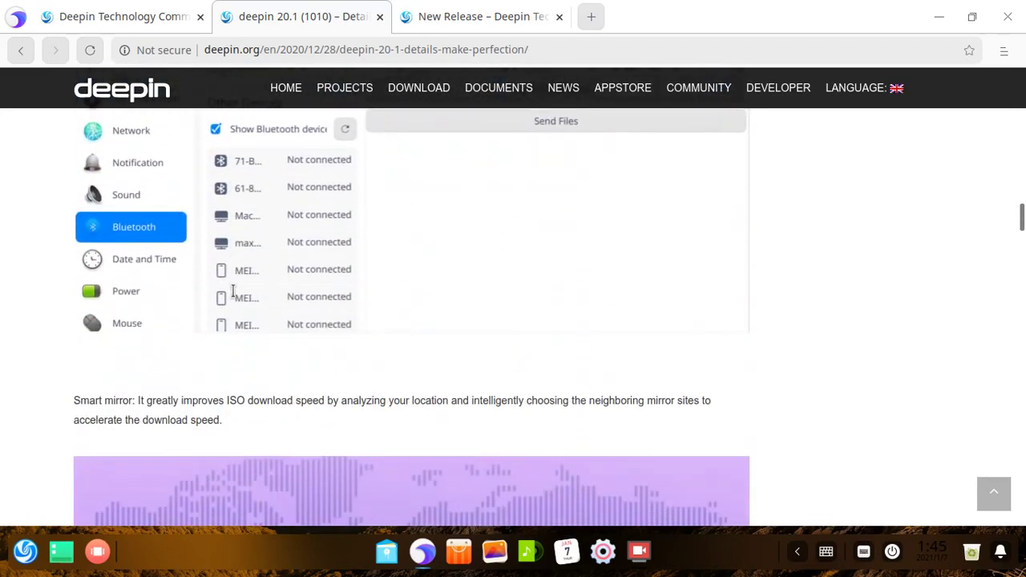
Read the Smart mirror paragraph in the release notes, highlighting its opening words and the closing phrase about download speed.
scroll(233, 292, "down", 7)
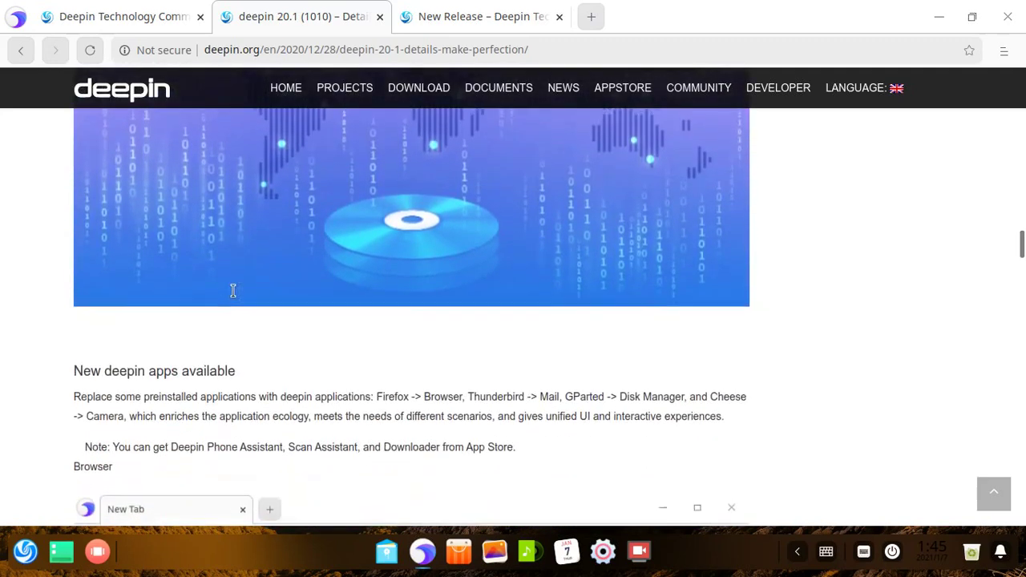
scroll(233, 292, "up", 5)
left_click_drag(74, 196, 157, 196)
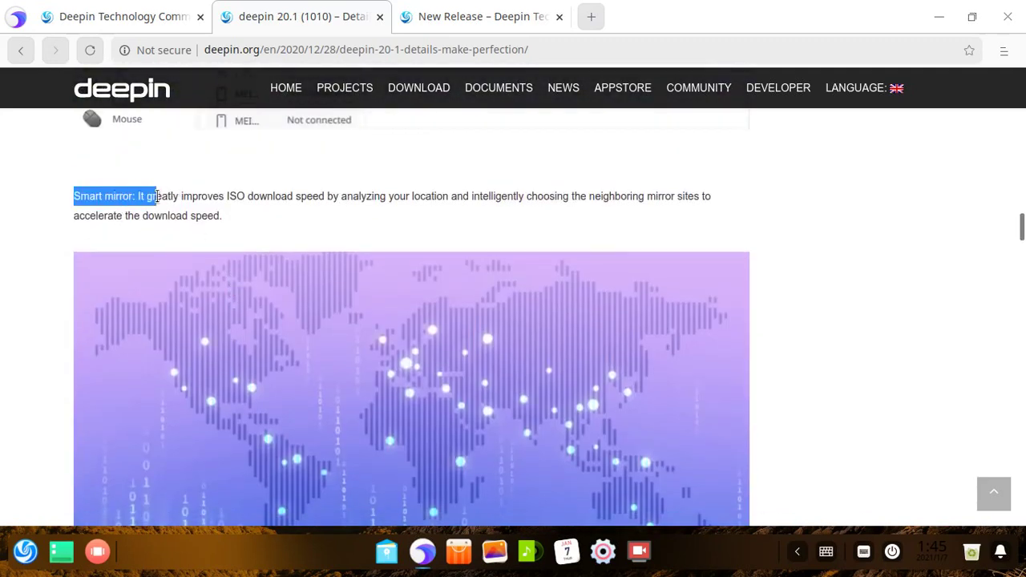
left_click(242, 222)
scroll(145, 201, "down", 1)
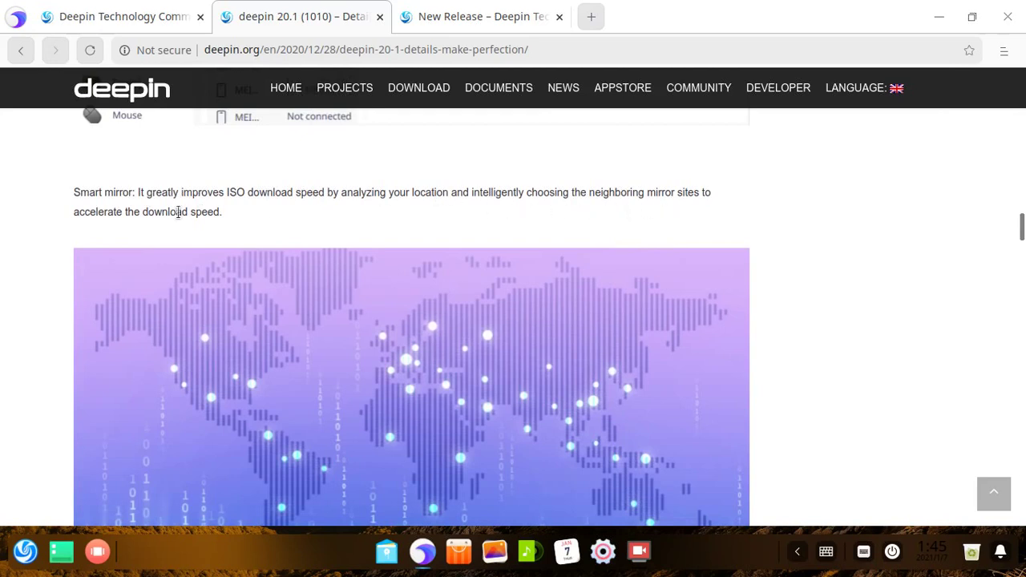
left_click_drag(146, 213, 223, 213)
left_click(223, 215)
Read the "New deepin apps available" section, highlighting Firefox, Browser, Thunderbird and Mail among the application replacements.
scroll(295, 217, "down", 7)
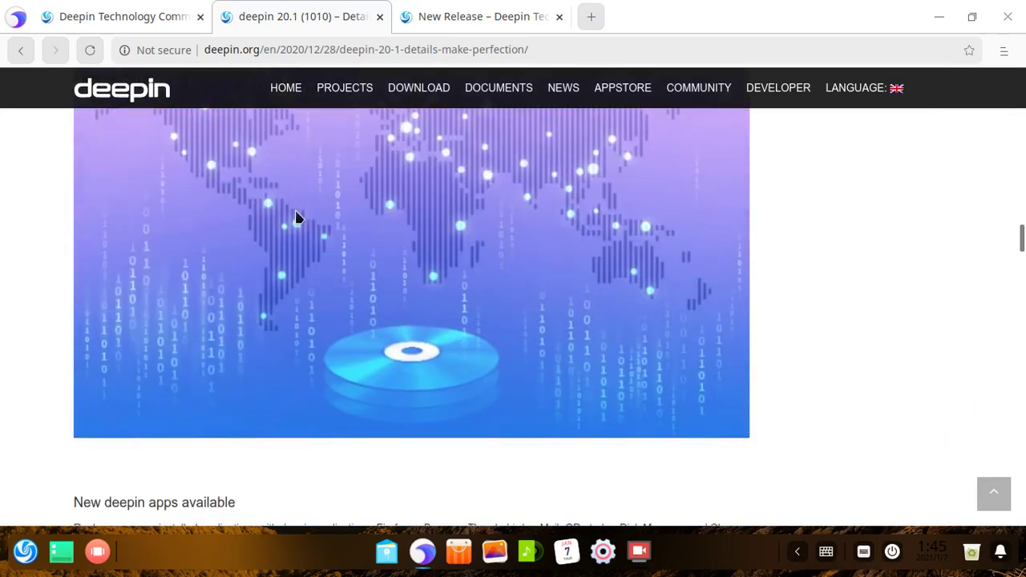
scroll(243, 305, "up", 1)
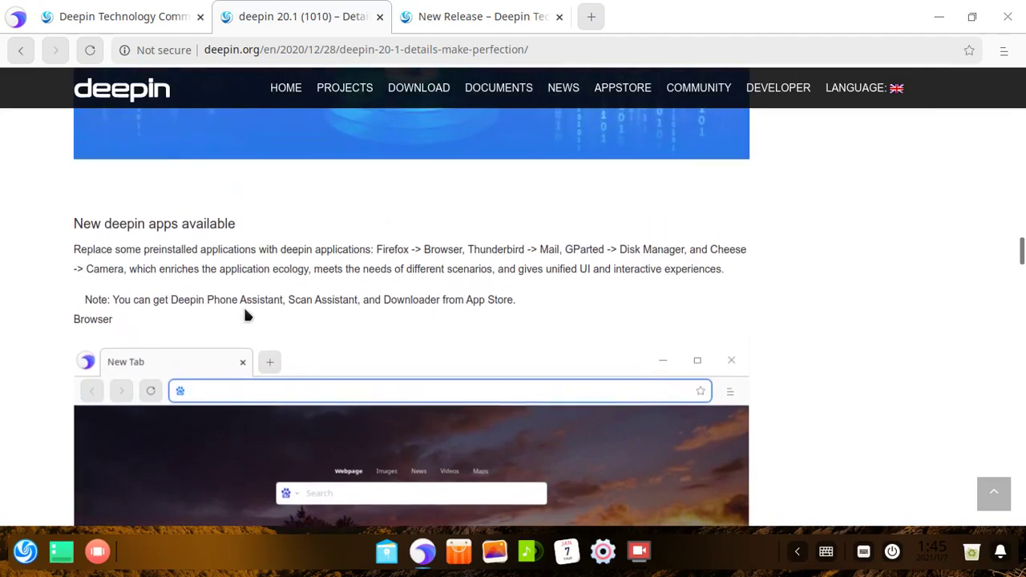
scroll(245, 309, "down", 2)
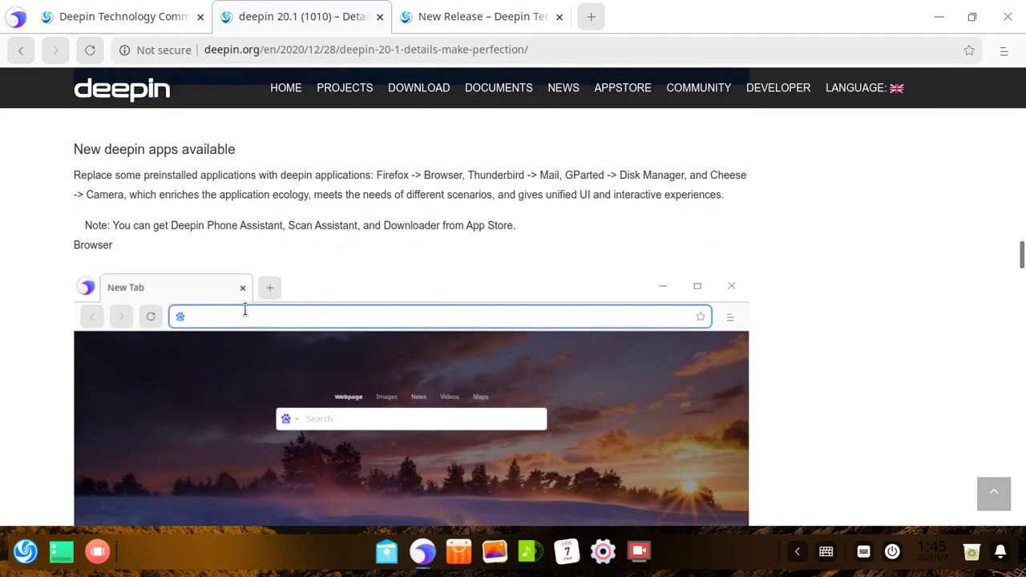
double_click(380, 171)
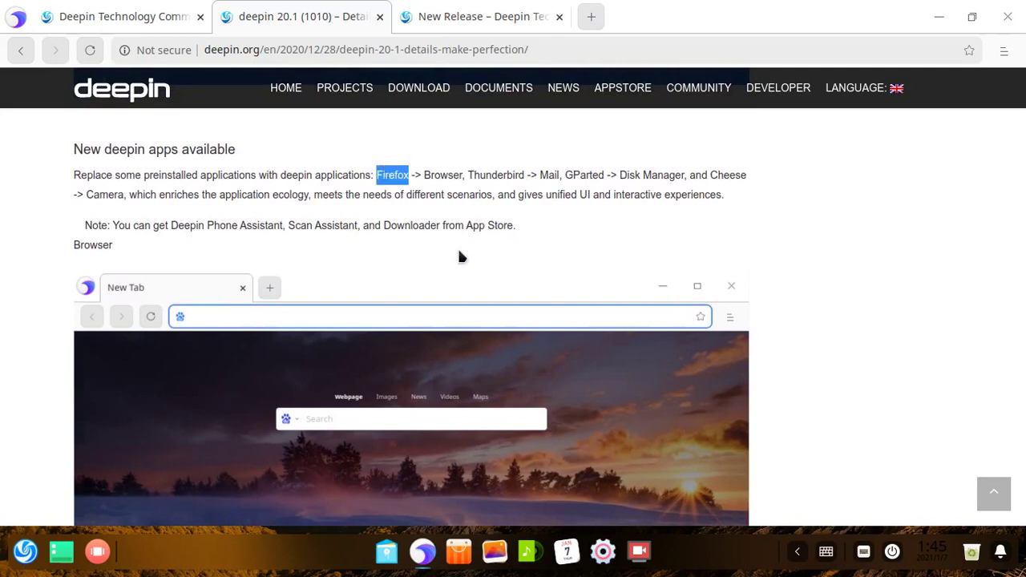
left_click(431, 176)
double_click(432, 177)
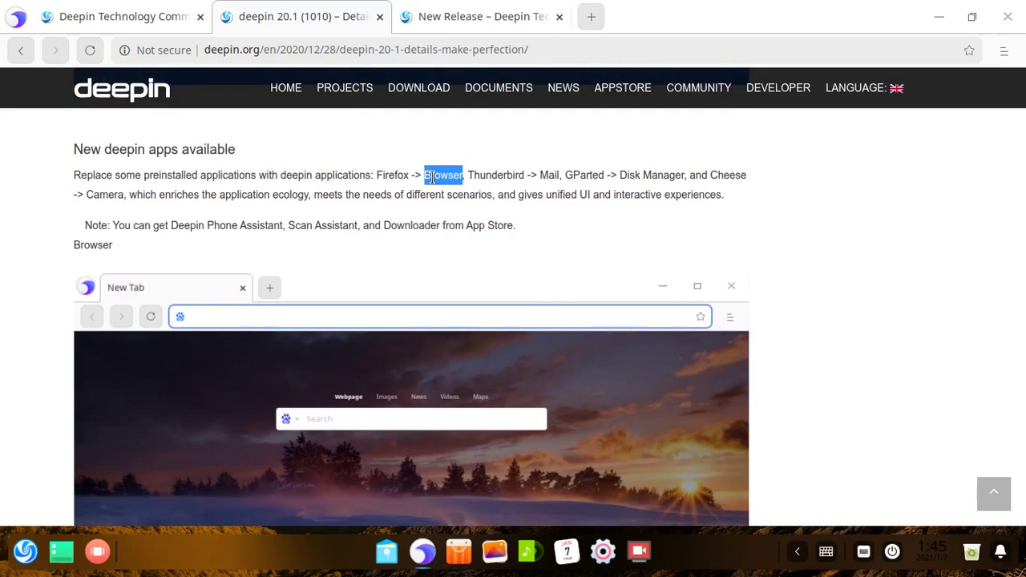
left_click(484, 177)
double_click(484, 176)
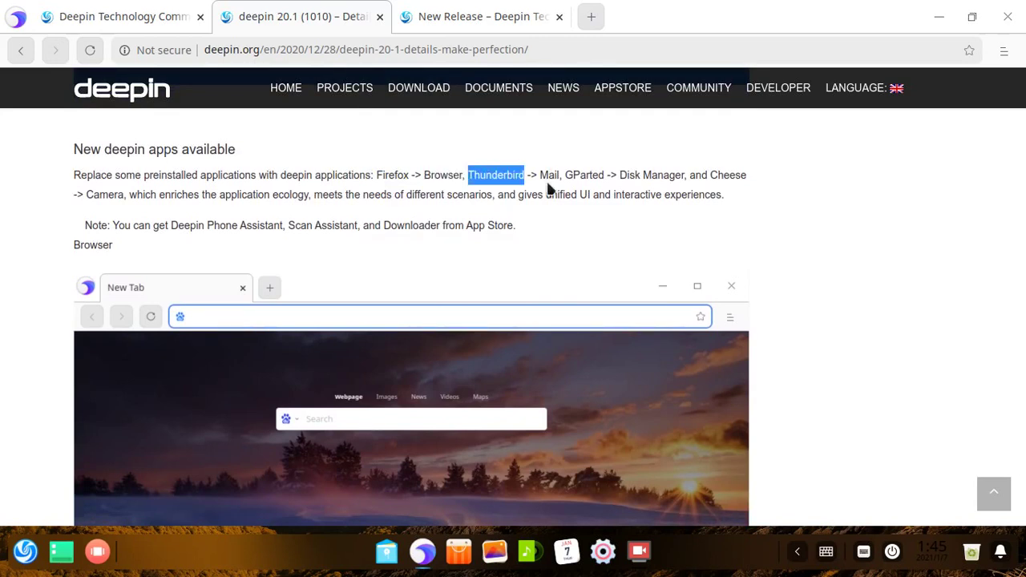
double_click(549, 176)
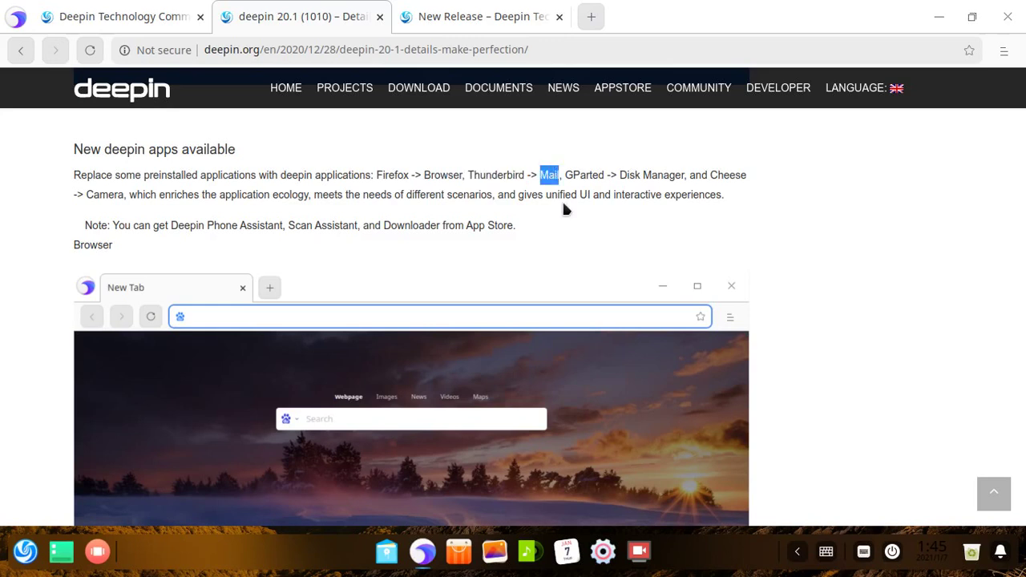
Read the remaining app replacements from GParted to Camera, highlighting "Camera" and "unified UI and interactive experiences", and clear the highlight.
left_click(584, 174)
double_click(728, 175)
double_click(105, 195)
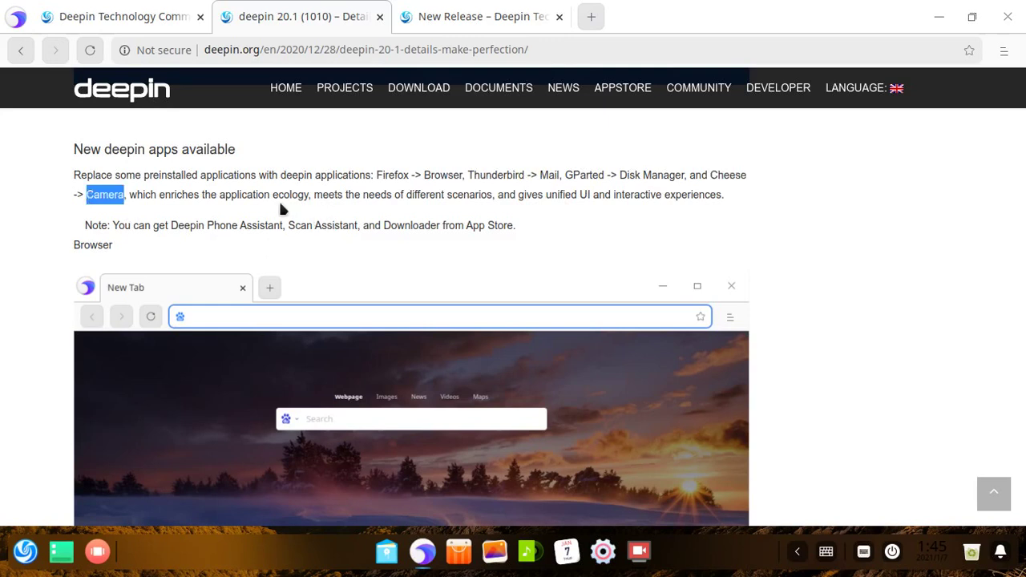
left_click_drag(546, 194, 728, 195)
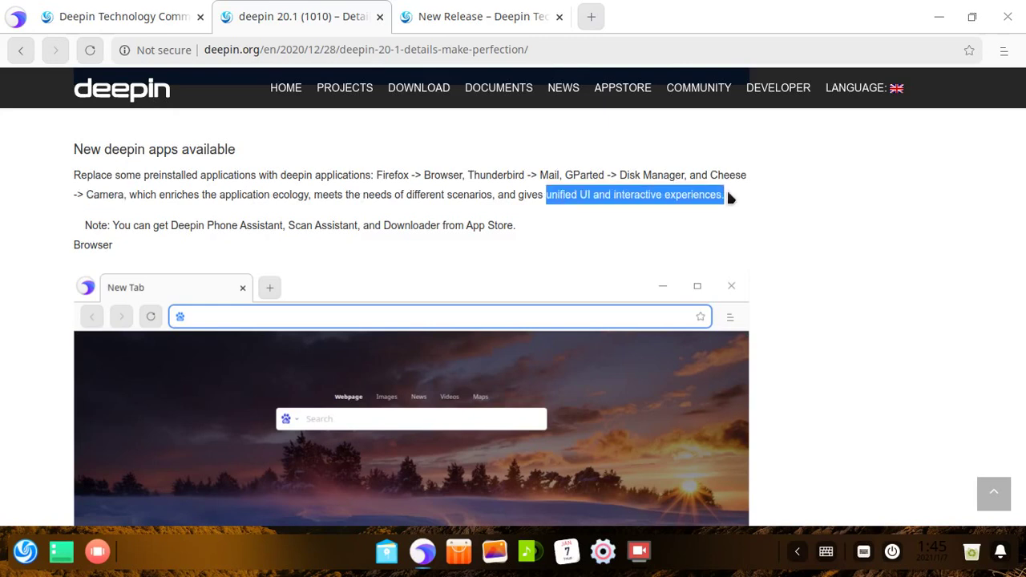
left_click(576, 238)
Examine the Browser, Mail, Disk Manager and Camera screenshots down to the Changelog, and return to the start of the release notes.
scroll(576, 238, "down", 10)
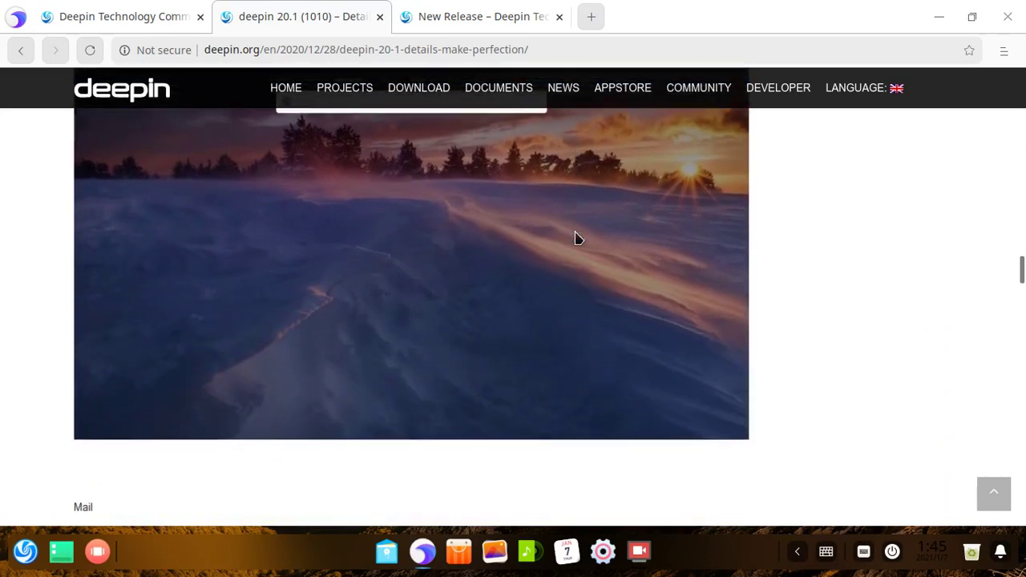
scroll(576, 239, "up", 5)
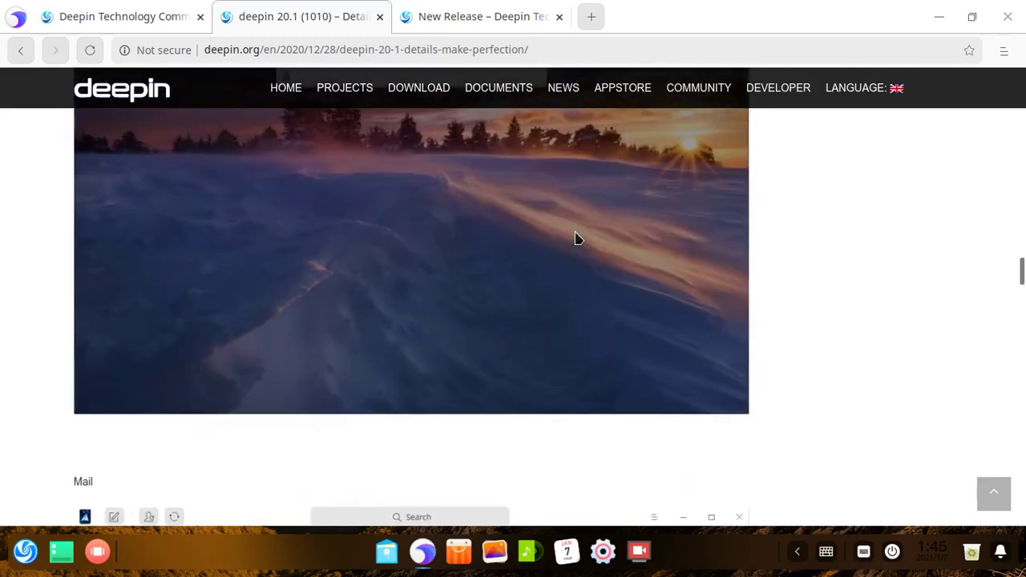
scroll(767, 414, "down", 5)
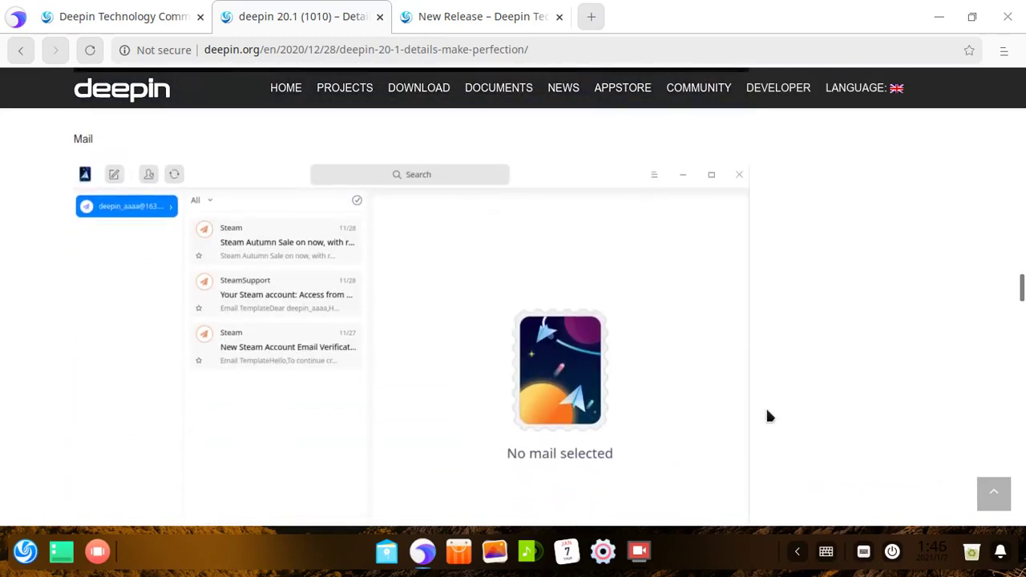
scroll(521, 301, "down", 6)
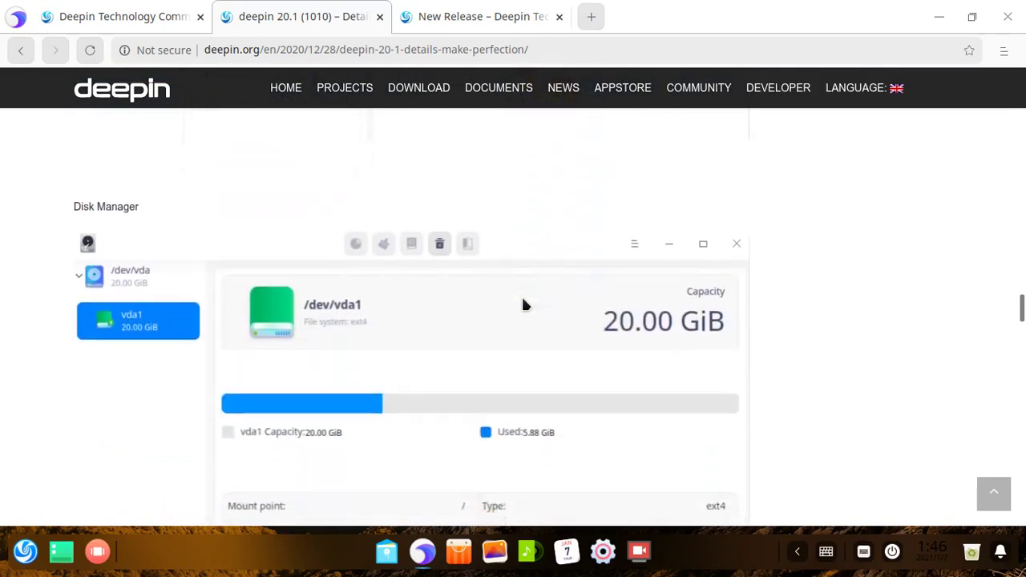
scroll(522, 301, "up", 1)
scroll(522, 302, "down", 8)
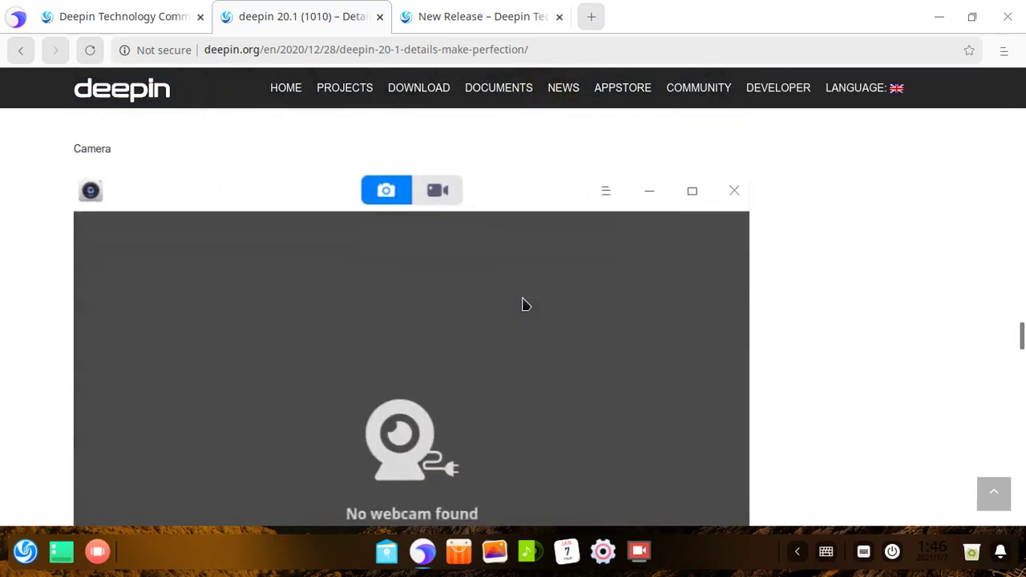
scroll(377, 327, "down", 7)
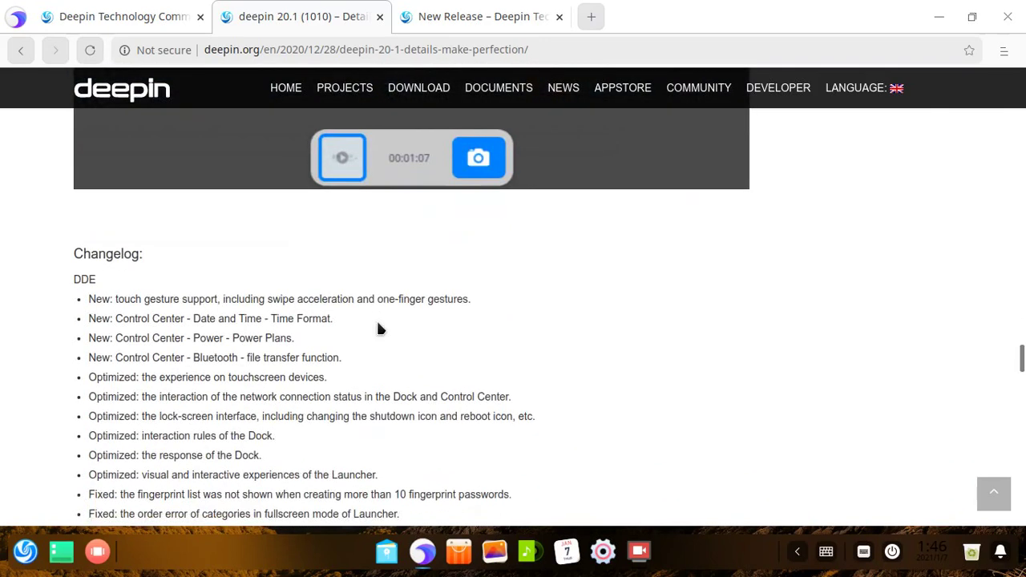
scroll(380, 327, "up", 20)
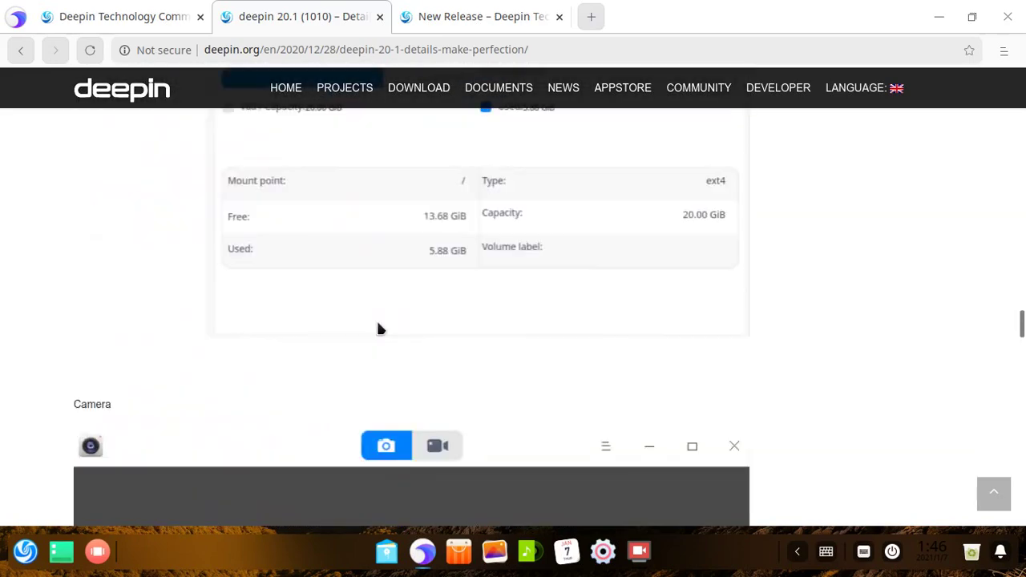
scroll(380, 328, "up", 1)
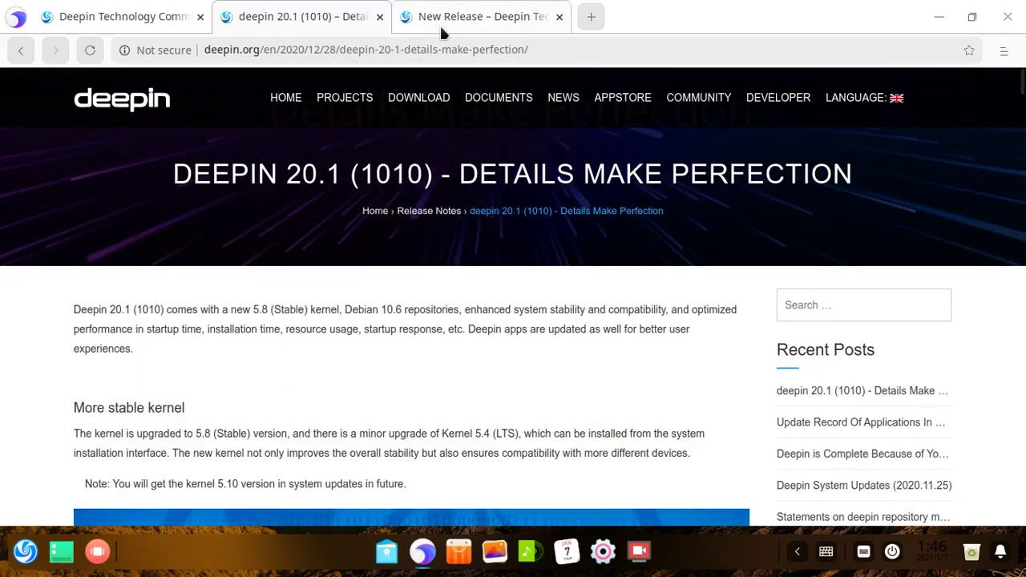
Switch to the New Release download page and highlight part of its web address.
left_click(475, 10)
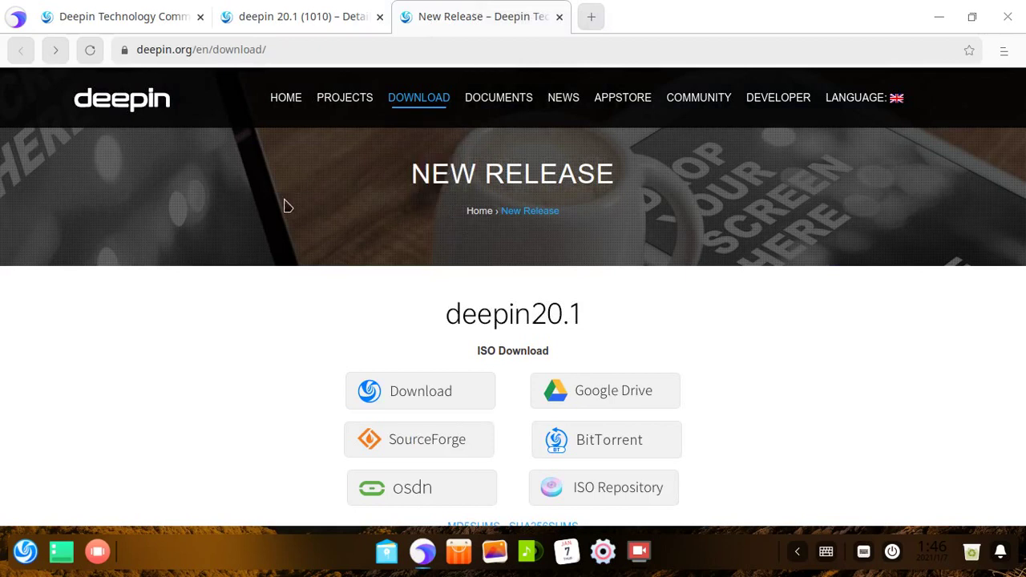
left_click(221, 53)
double_click(221, 52)
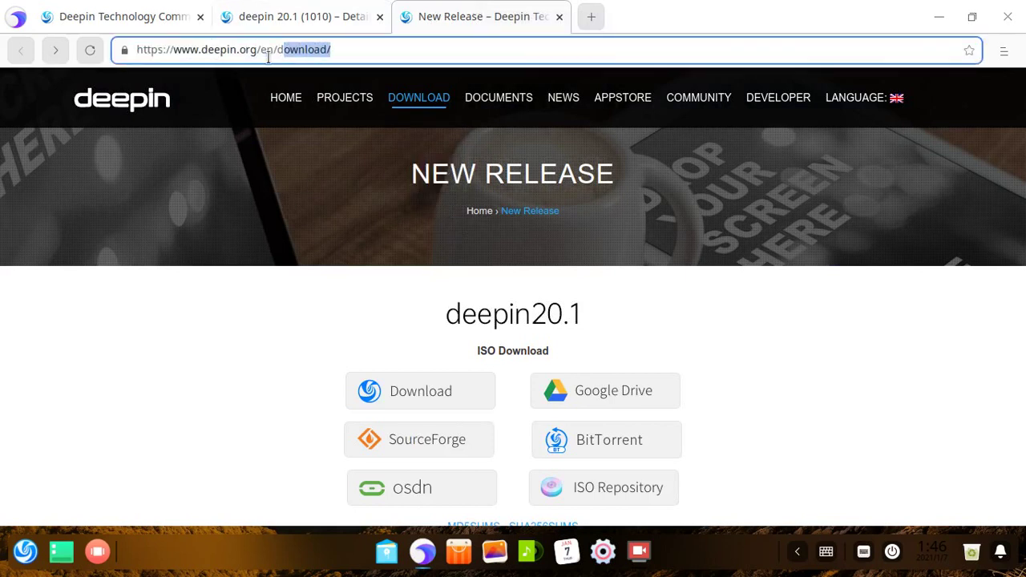
left_click(201, 412)
Examine the deepin 20.1 ISO download sources, Deepin Boot Maker and Live Care options down to the page footer.
scroll(202, 412, "down", 2)
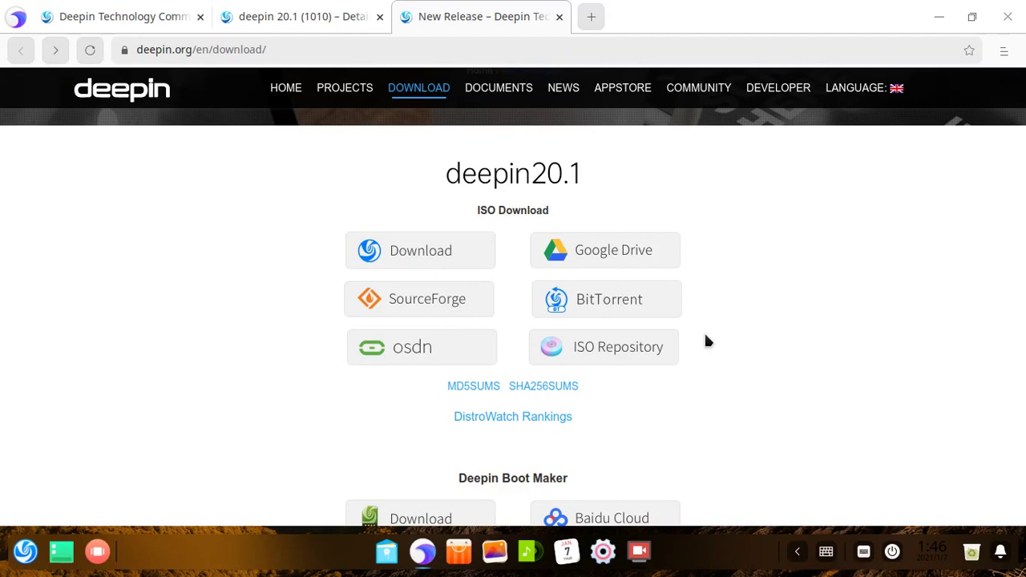
scroll(790, 348, "down", 2)
scroll(790, 348, "up", 3)
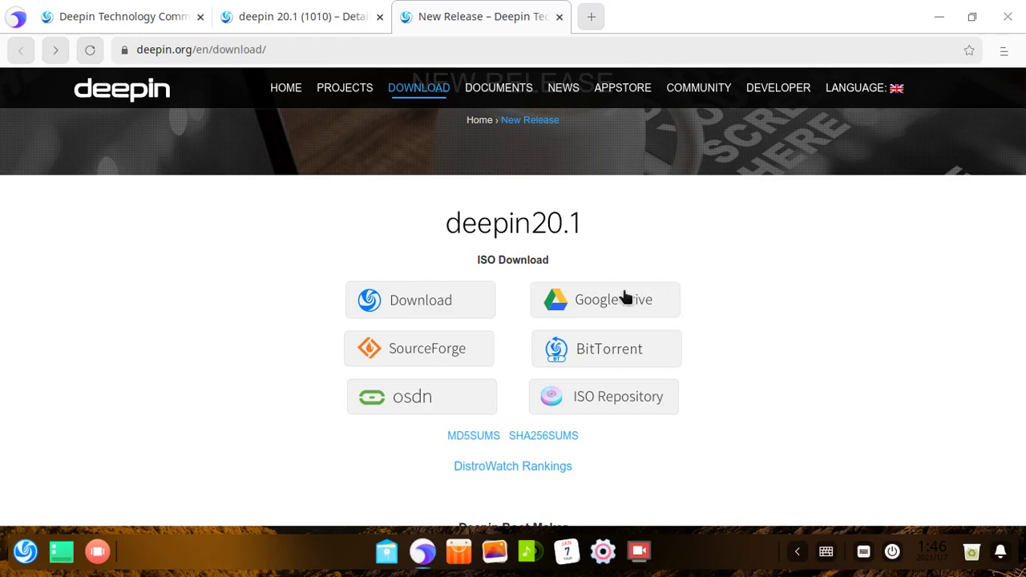
scroll(759, 306, "down", 4)
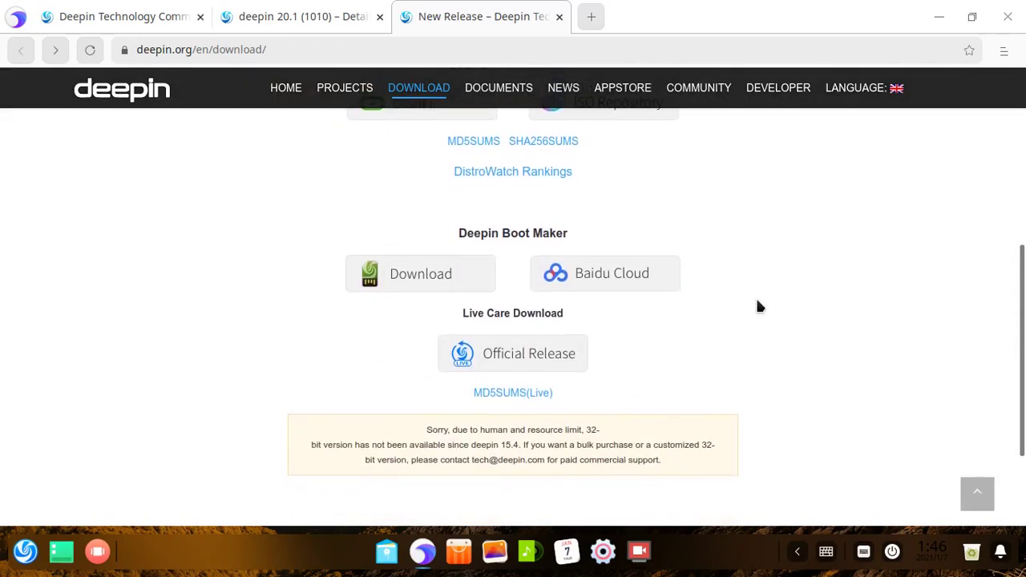
scroll(759, 307, "up", 3)
scroll(758, 306, "up", 2)
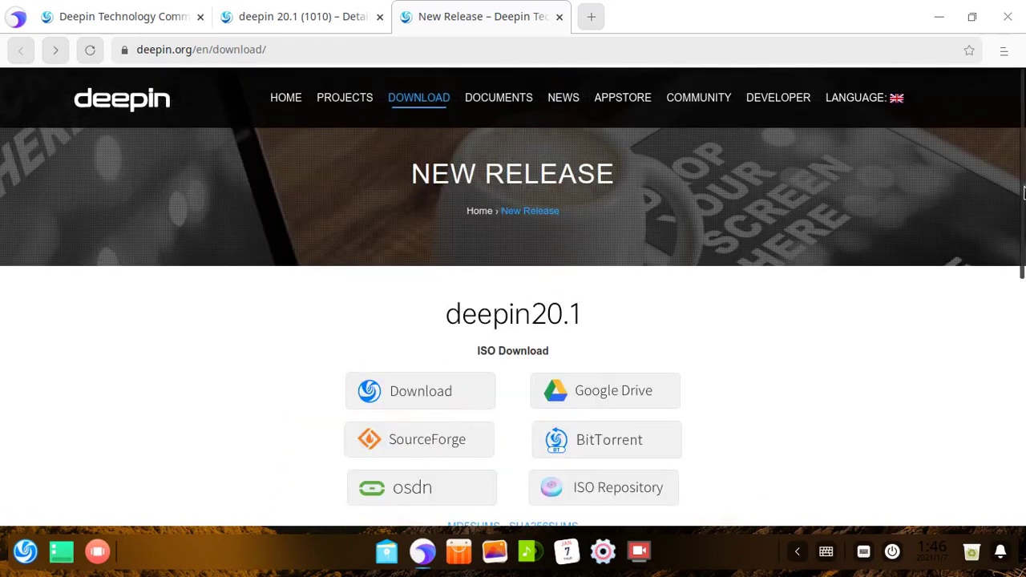
scroll(909, 305, "down", 6)
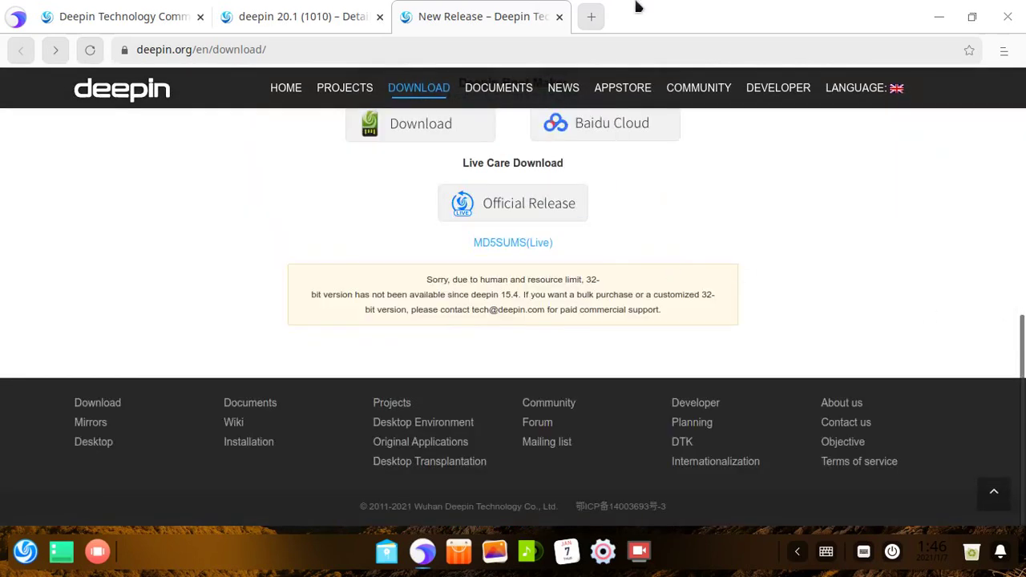
Minimize the browser window and open Terminal by searching the launcher for "termin".
left_click(938, 18)
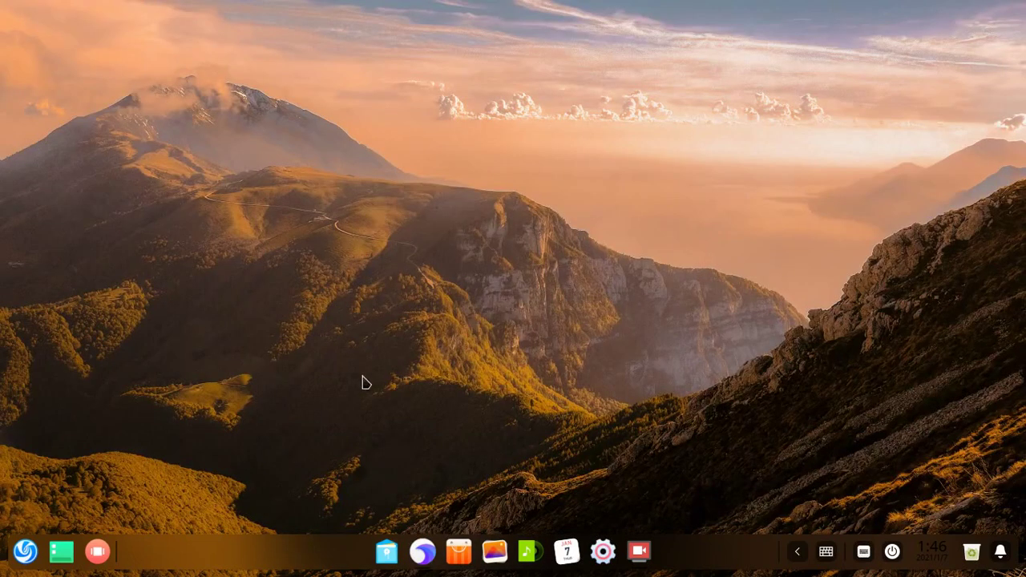
key("super")
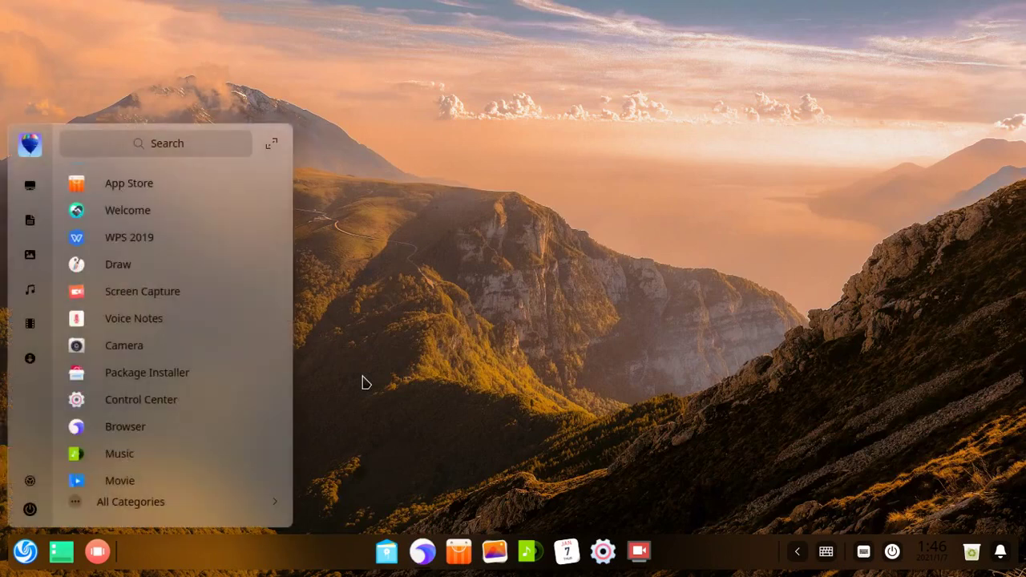
type("termin")
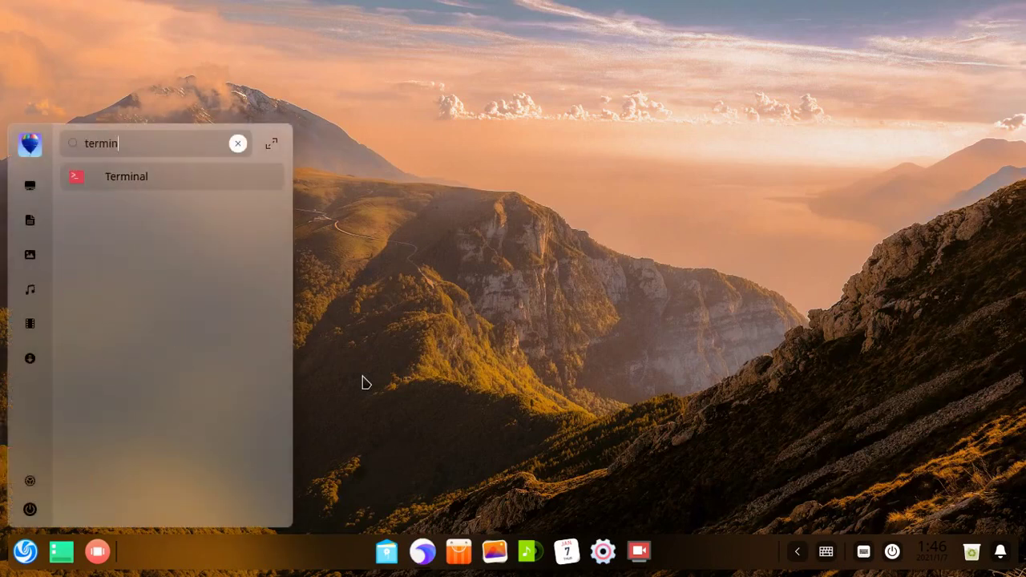
key("Return")
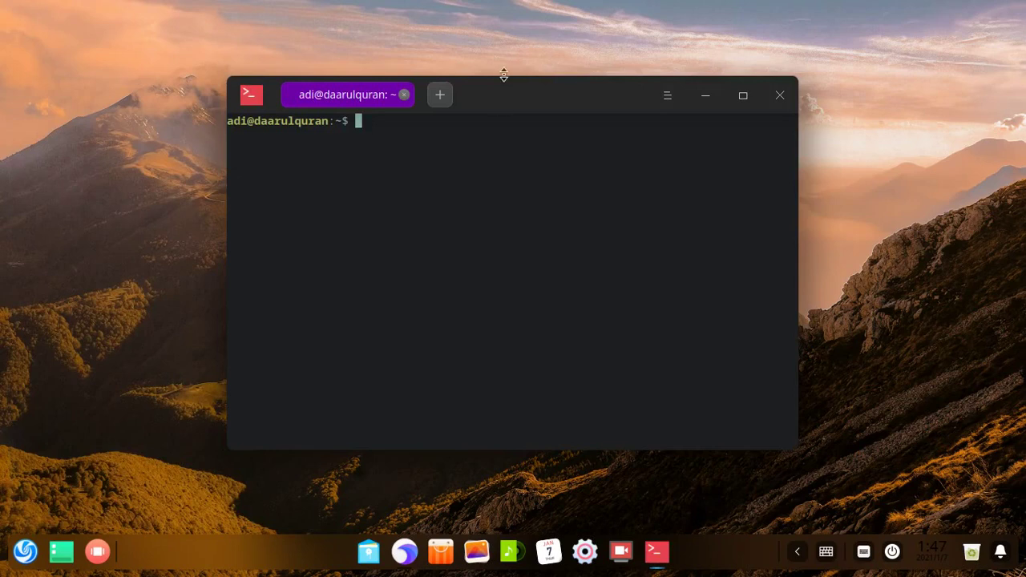
Run neofetch in the terminal and review the system information, highlighting the kernel version and clearing the highlight.
type("neofetch")
key("Return")
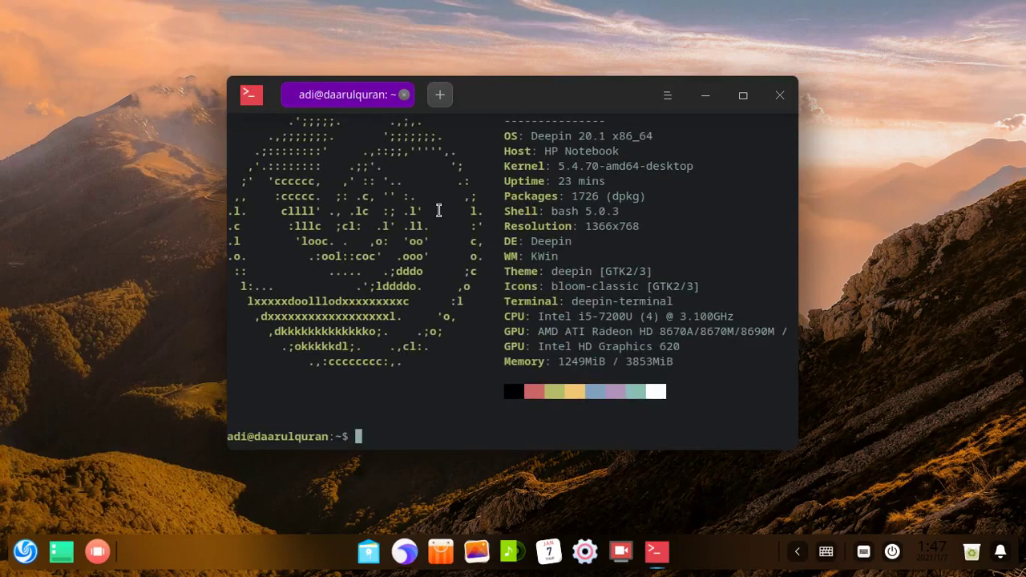
scroll(551, 112, "up", 1)
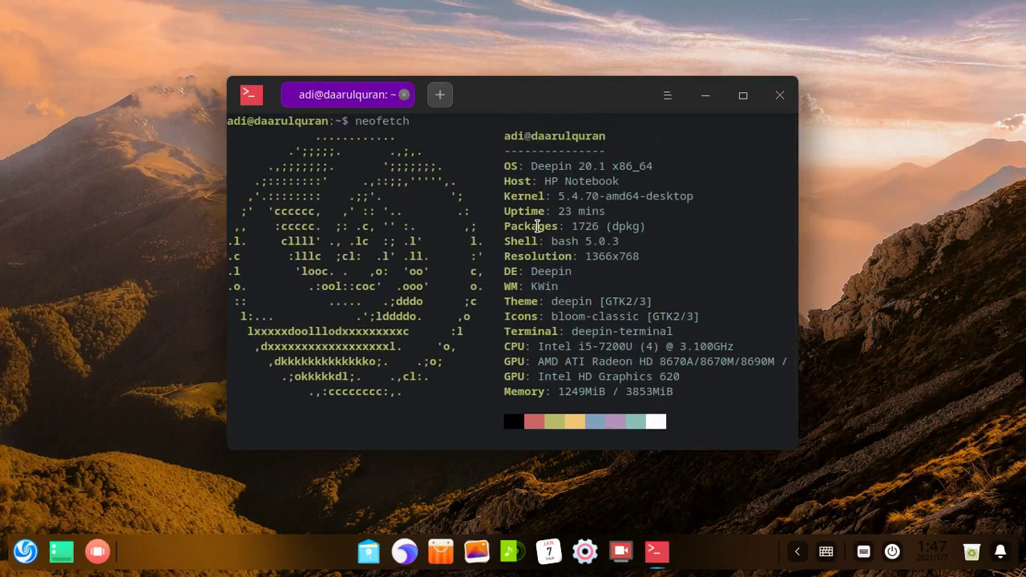
left_click_drag(554, 196, 600, 199)
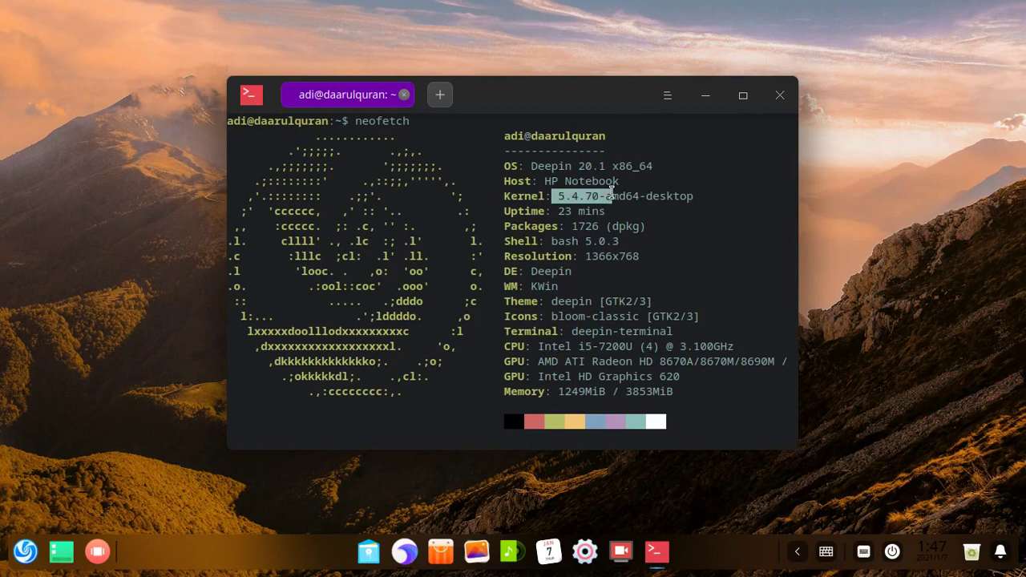
left_click(586, 224)
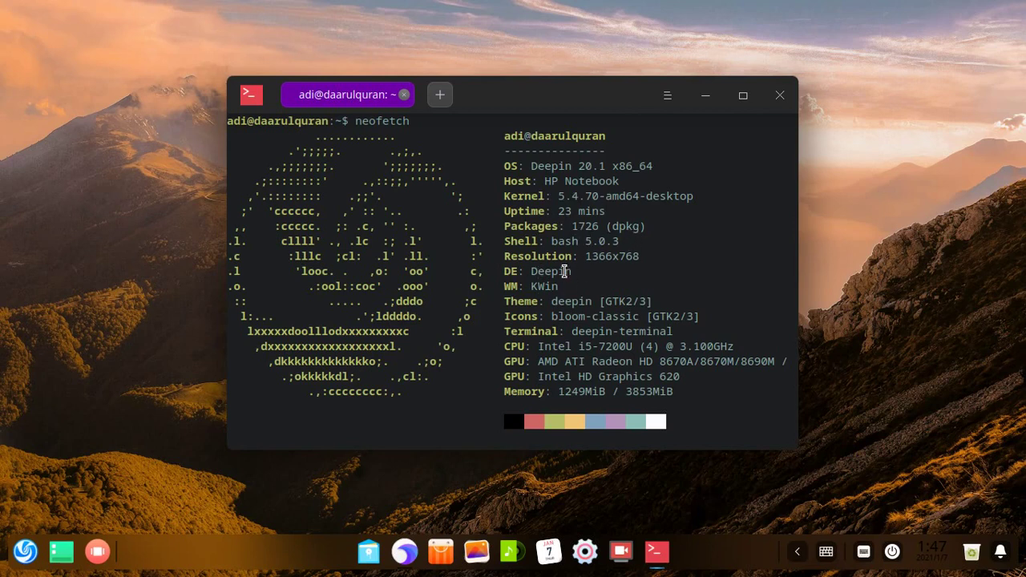
Review the rest of the neofetch output, highlighting the used memory, the Deepin desktop environment entry, and the used memory again.
scroll(565, 271, "down", 1)
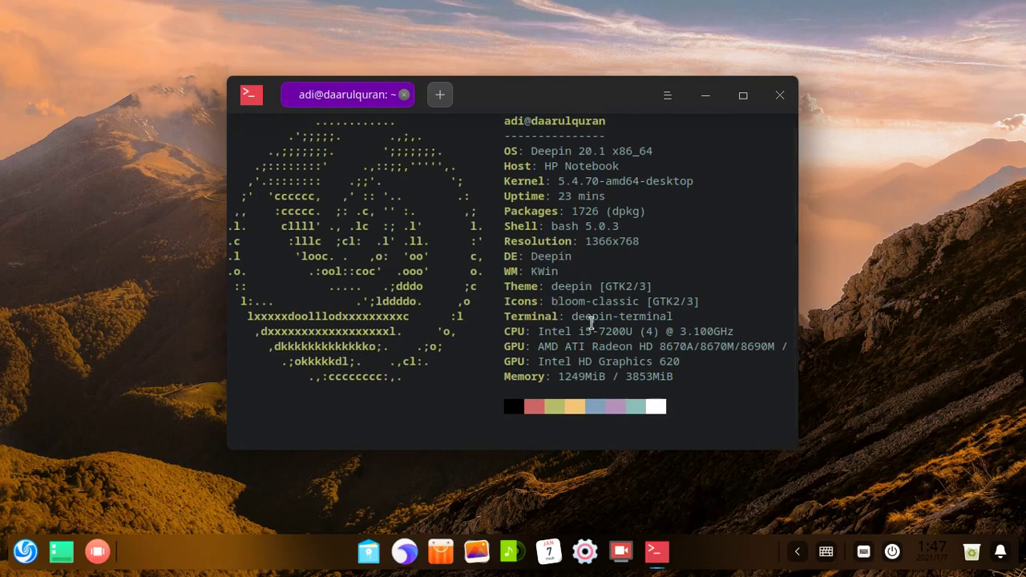
scroll(591, 322, "down", 1)
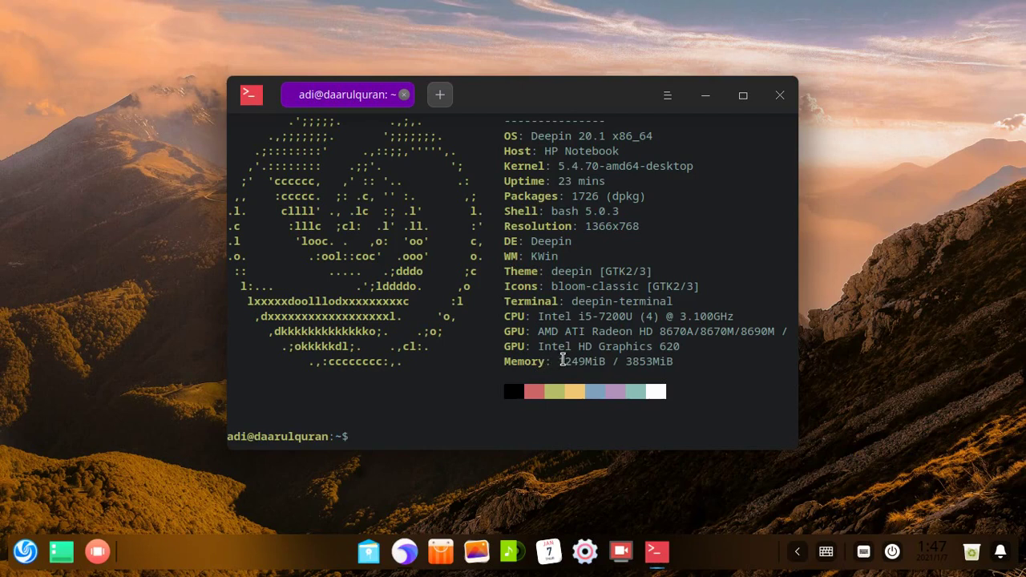
left_click_drag(559, 361, 606, 364)
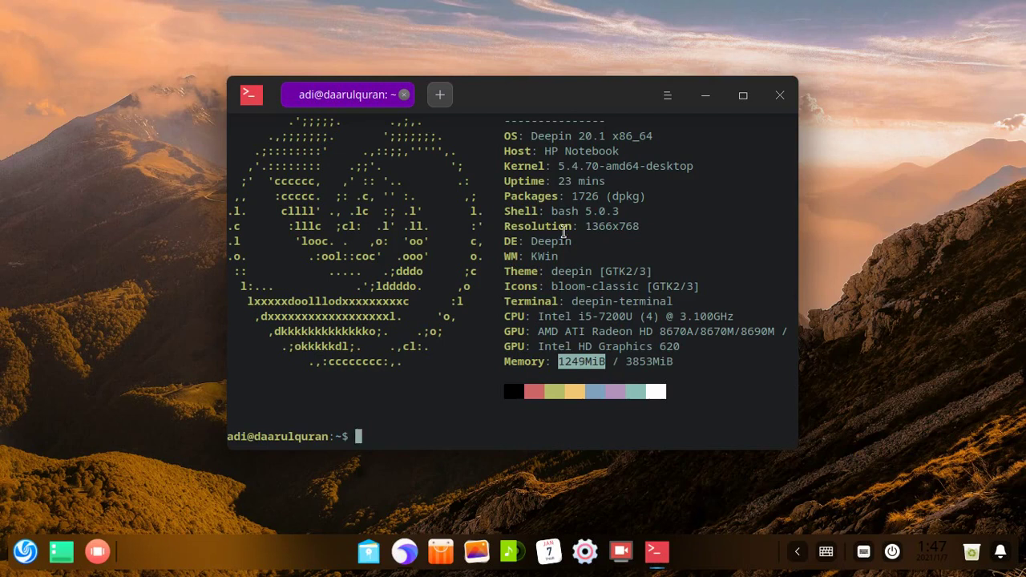
left_click(543, 240)
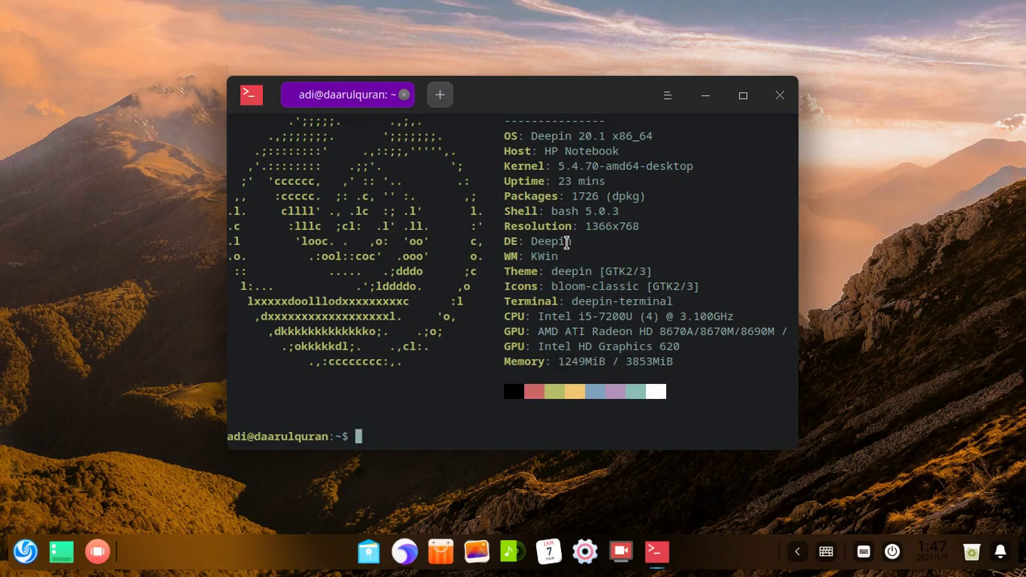
left_click_drag(581, 240, 528, 240)
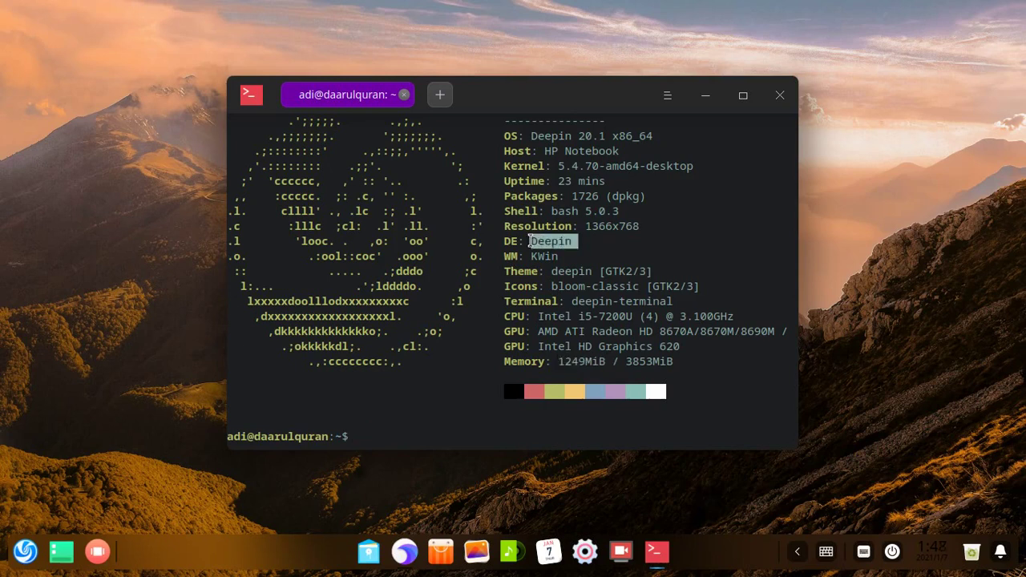
left_click(582, 362)
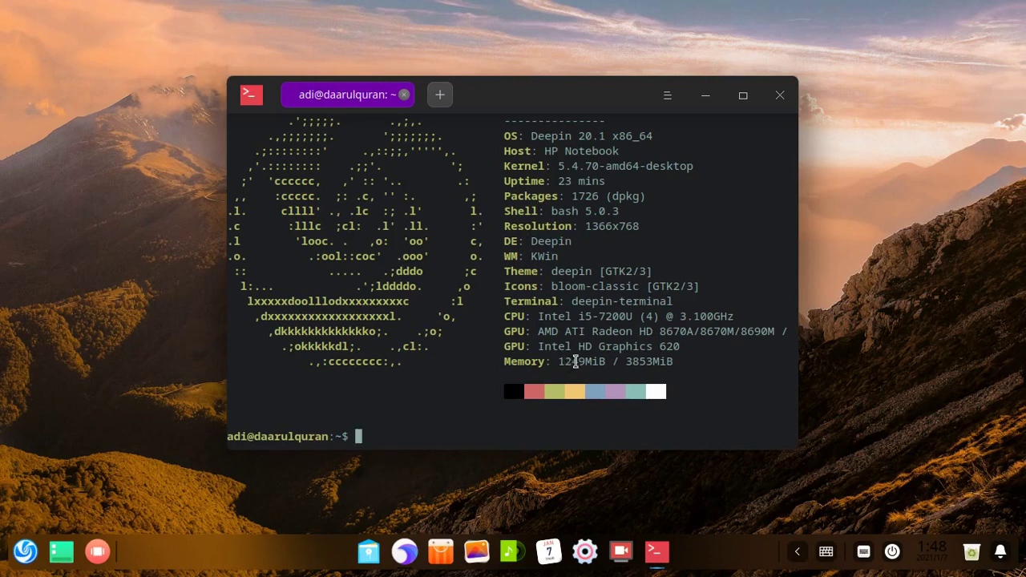
double_click(575, 361)
Check the other running programs by briefly showing and minimizing the browser and the screen recorder windows.
left_click(405, 553)
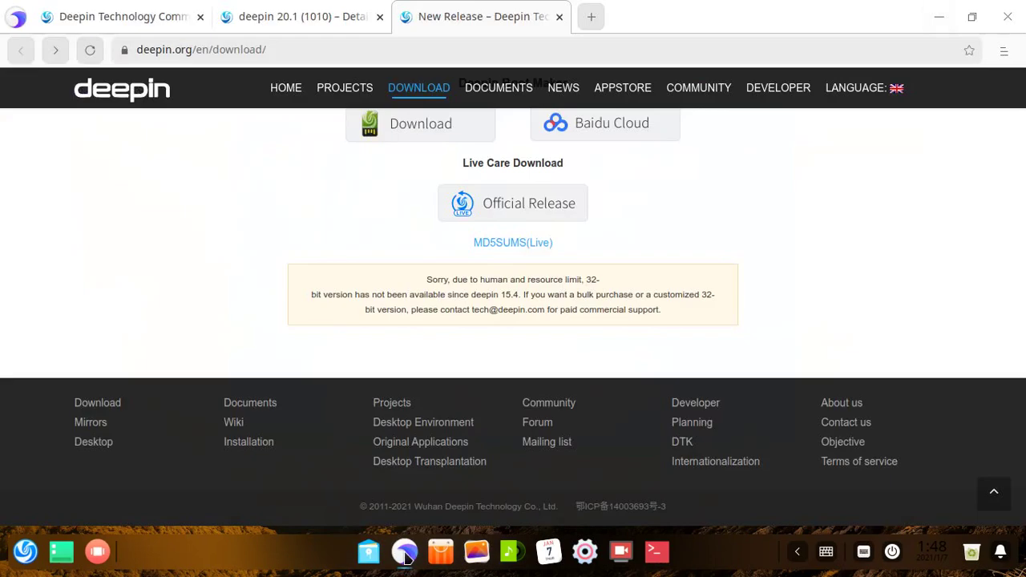
left_click(406, 553)
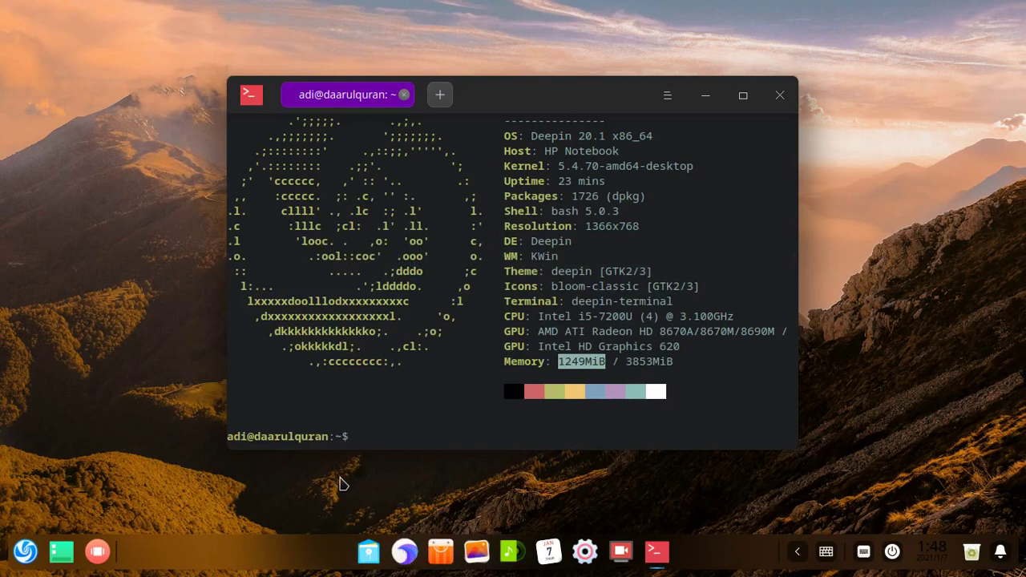
mouse_move(619, 566)
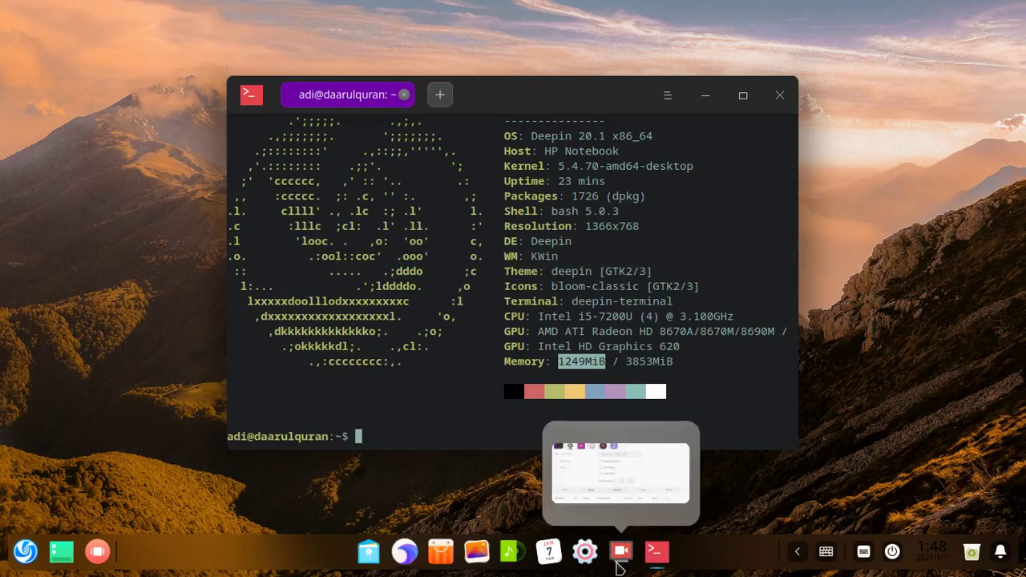
left_click(619, 552)
left_click(620, 551)
Highlight the total memory in the neofetch output, clear the highlight and return to the start of the output.
left_click(581, 366)
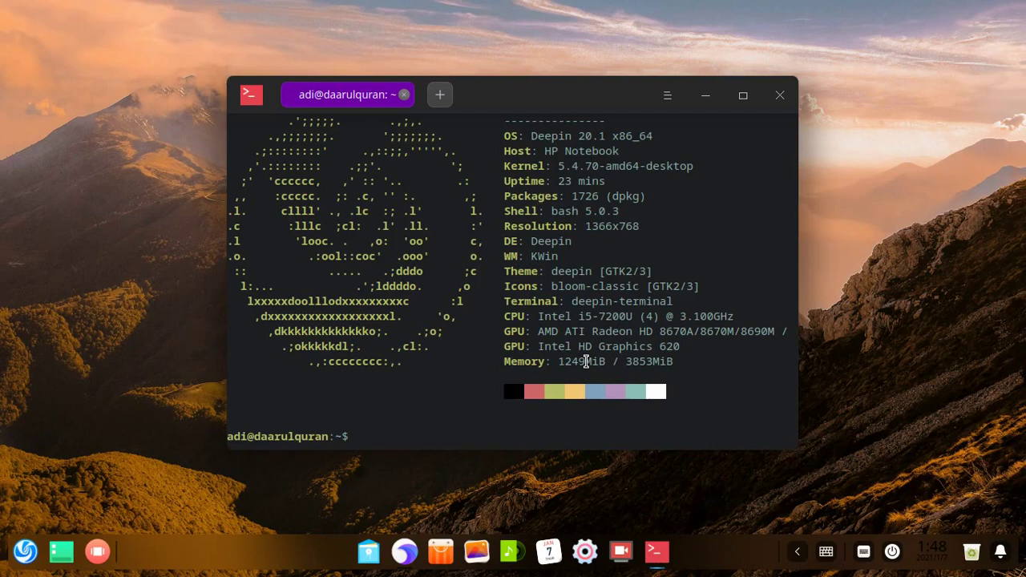
scroll(570, 351, "up", 1)
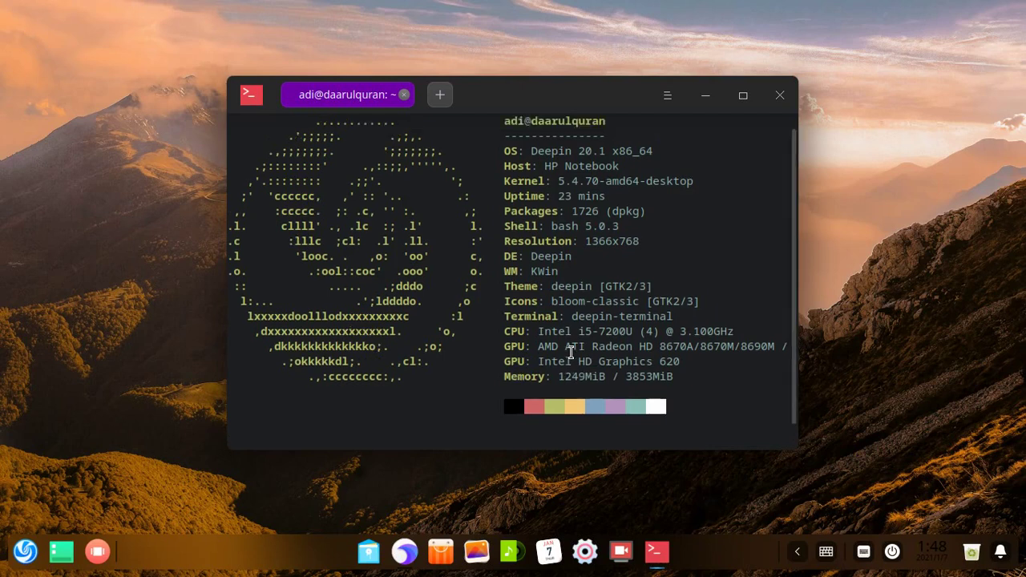
left_click_drag(674, 375, 624, 371)
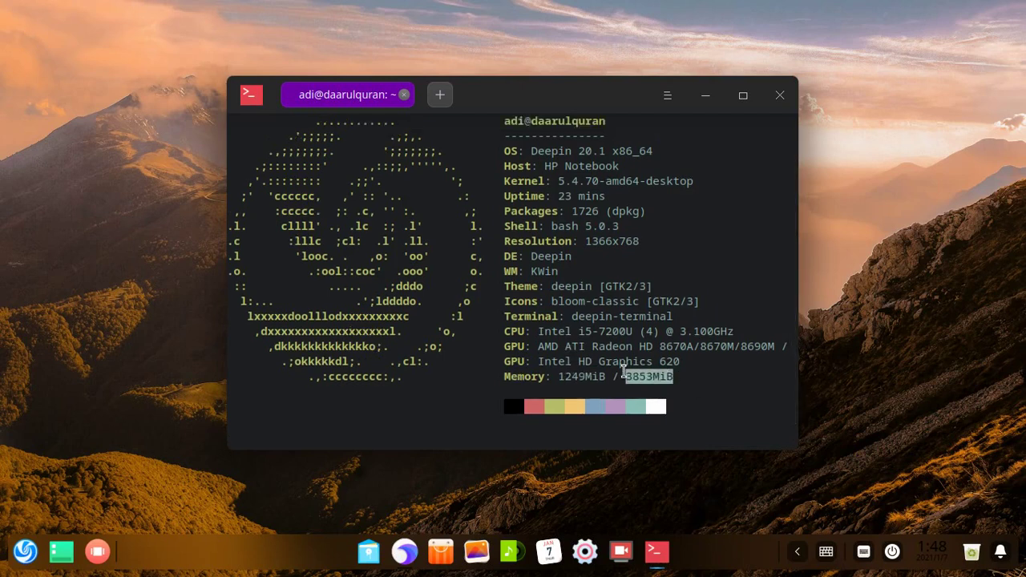
left_click(624, 371)
scroll(649, 305, "up", 1)
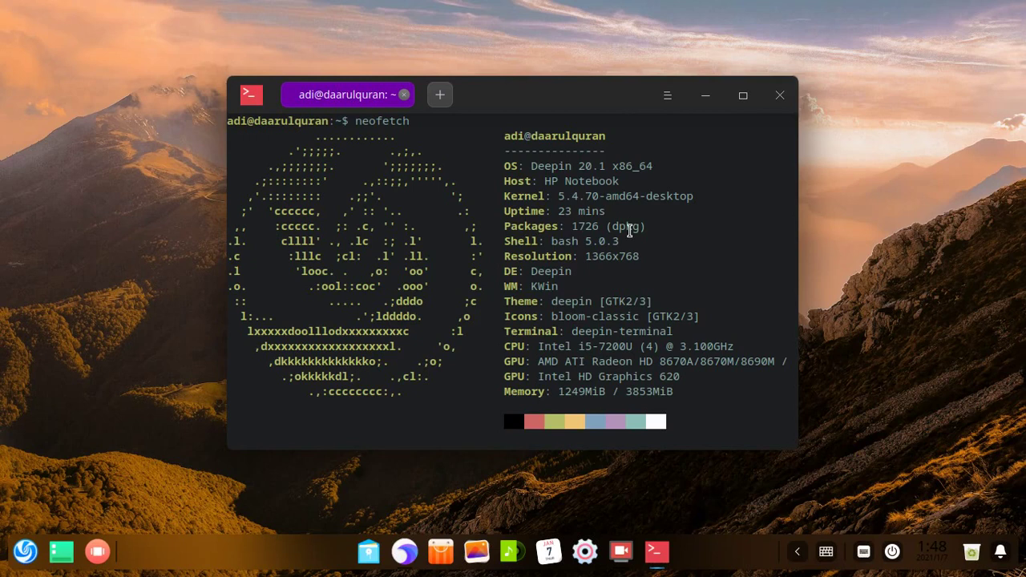
Change the terminal theme to Hybrid and close the terminal window.
left_click(667, 97)
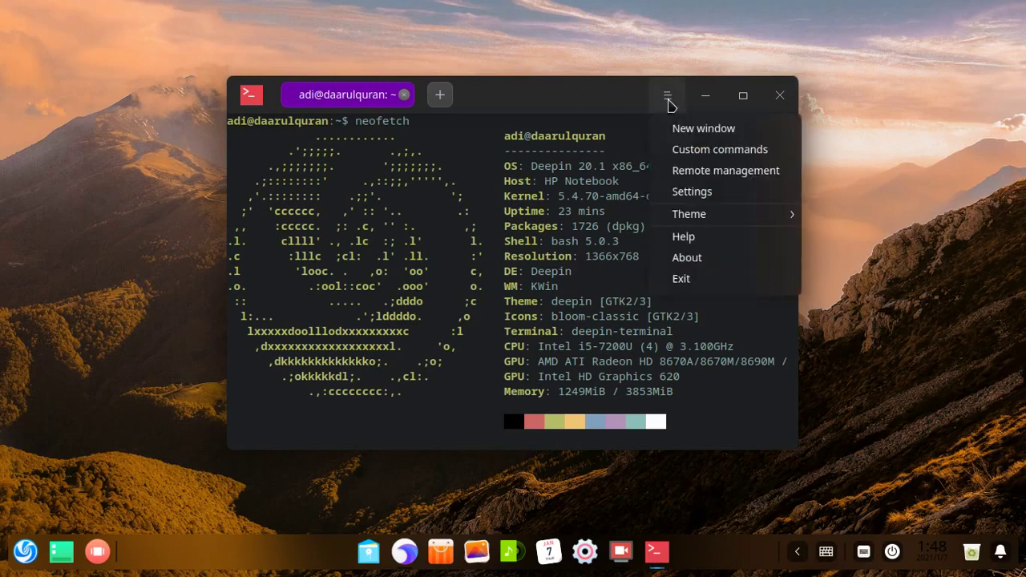
mouse_move(690, 218)
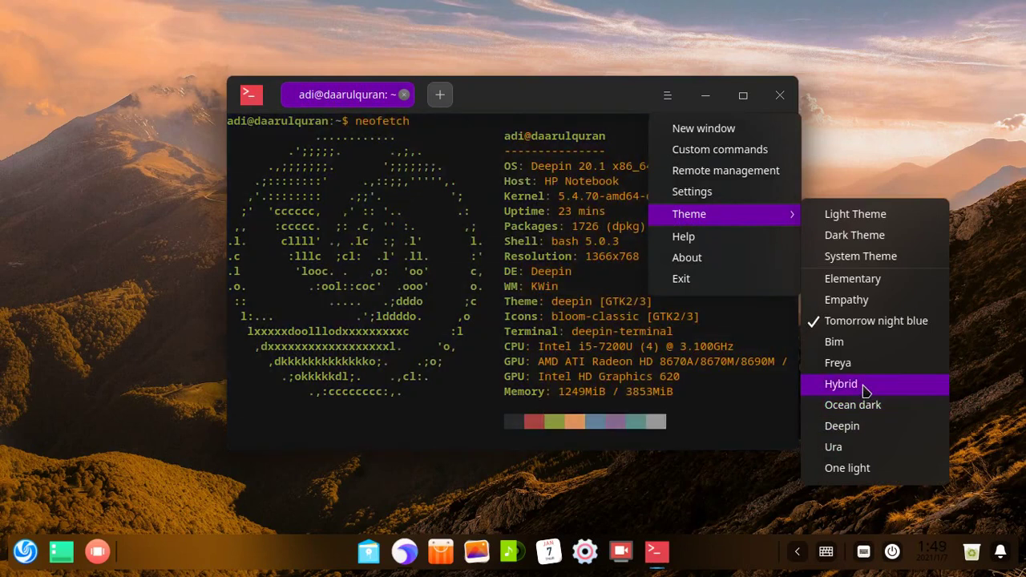
left_click(863, 388)
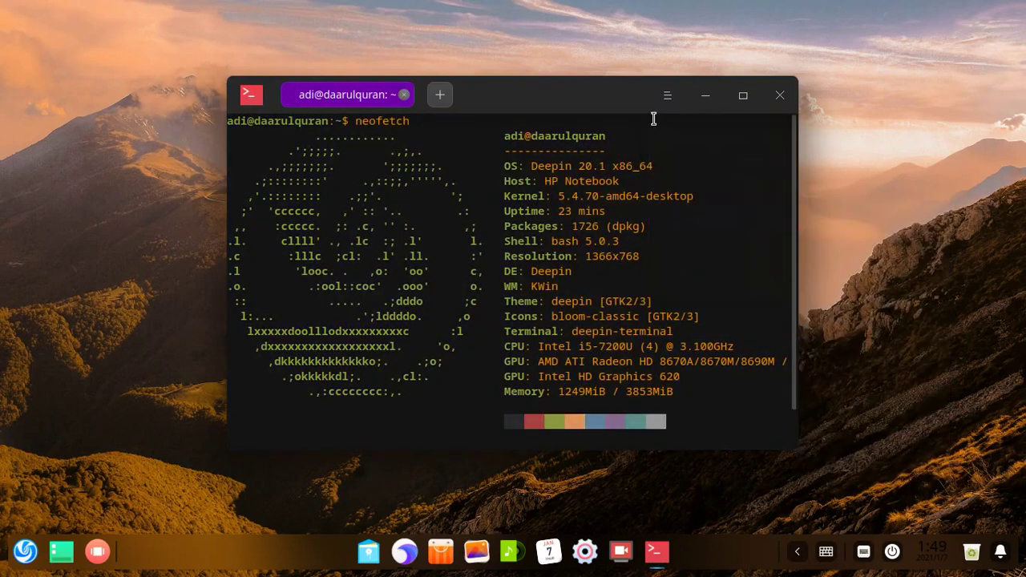
left_click(779, 104)
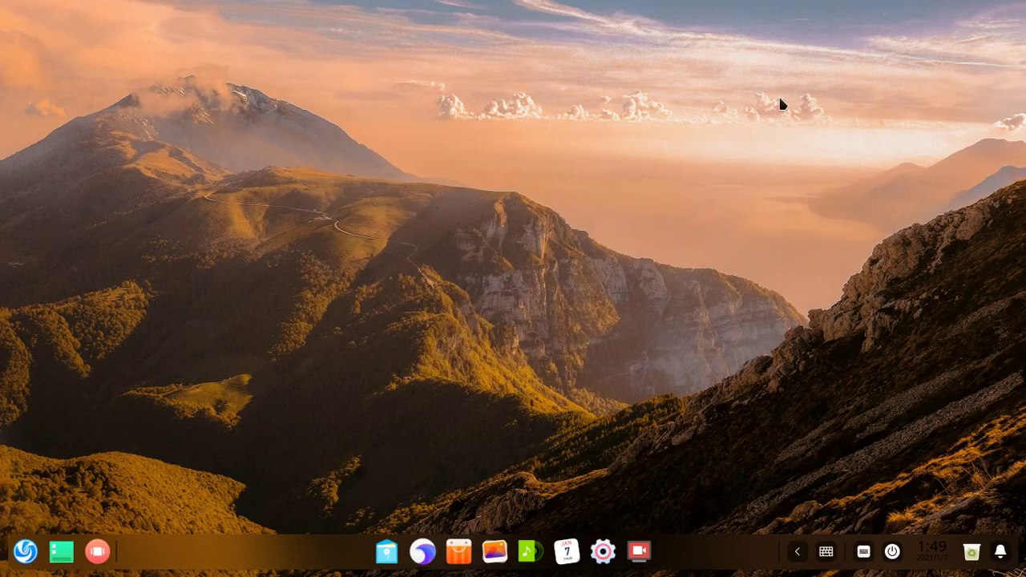
Switch the dock to Efficient Mode.
right_click(157, 562)
mouse_move(230, 478)
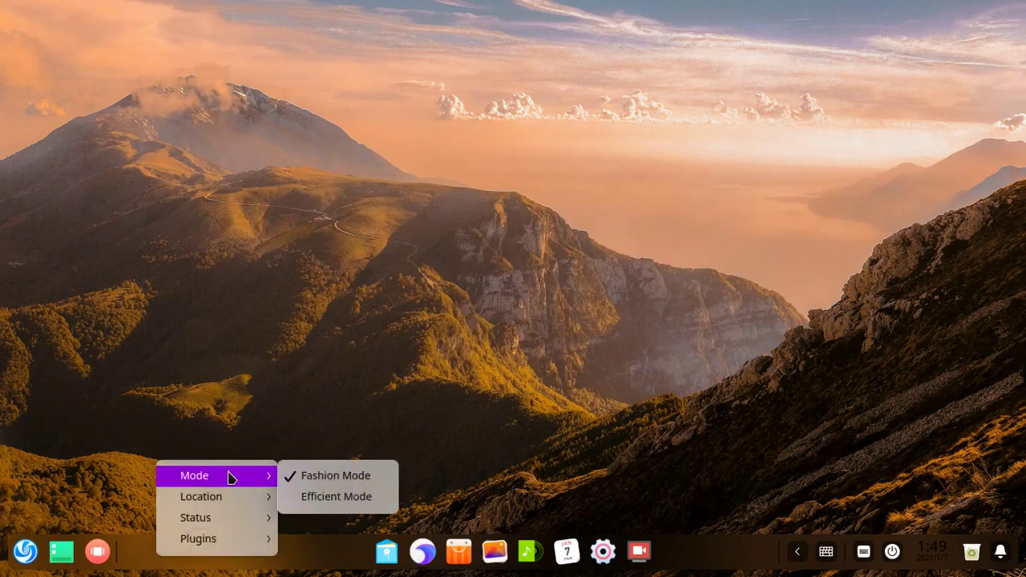
left_click(355, 495)
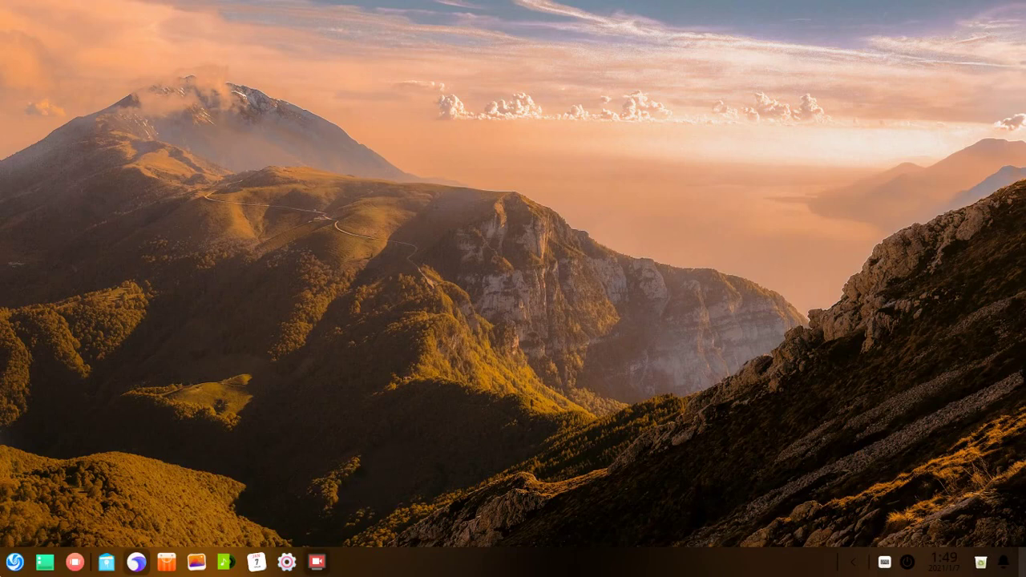
Look at the dock's mode choices without changing them and toggle the launcher while the dock is in Efficient Mode.
right_click(403, 563)
mouse_move(440, 516)
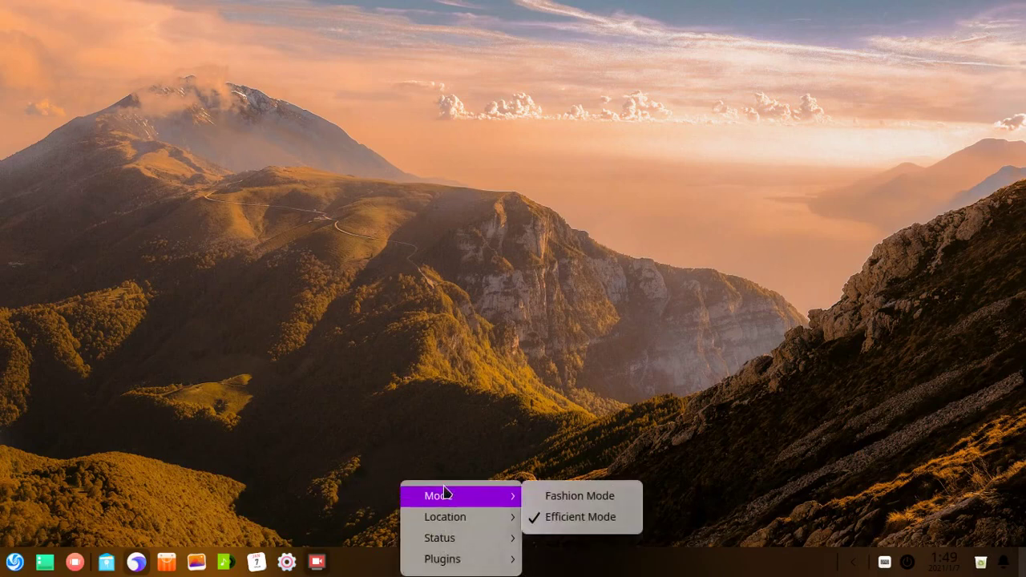
left_click(351, 409)
key("super")
key("super")
key("super")
left_click(413, 429)
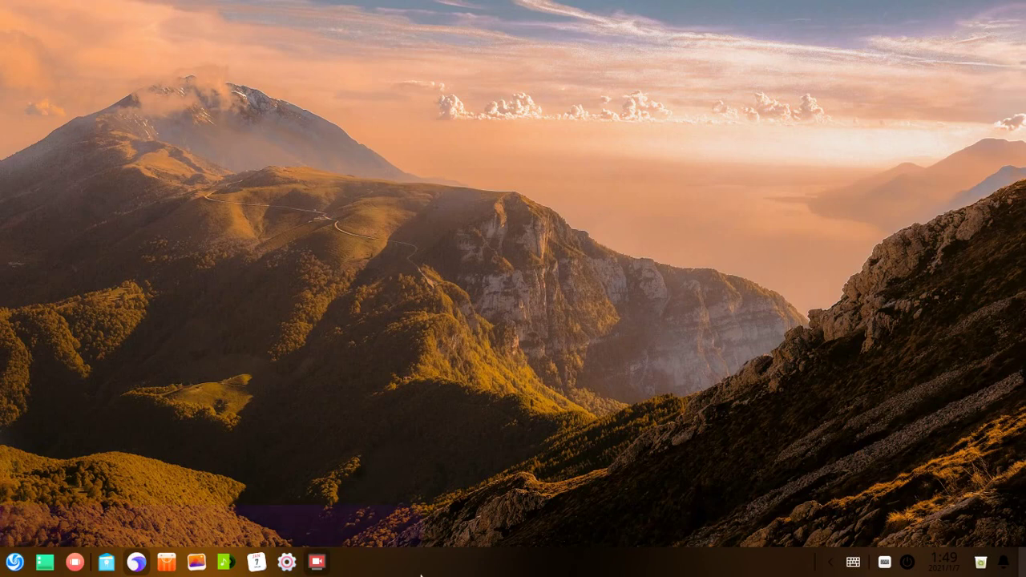
Switch the dock back to Fashion Mode.
right_click(516, 568)
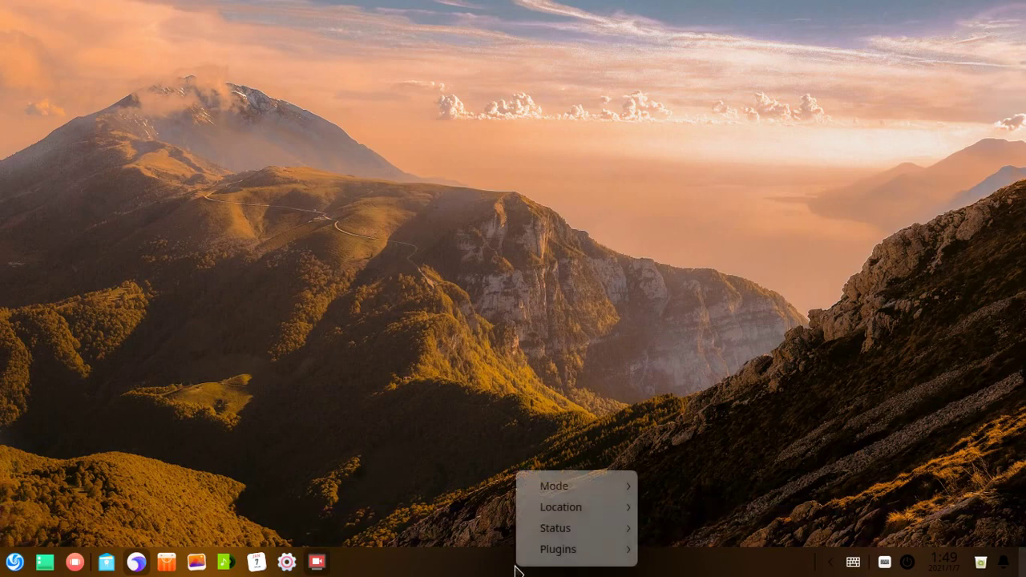
mouse_move(588, 486)
left_click(718, 486)
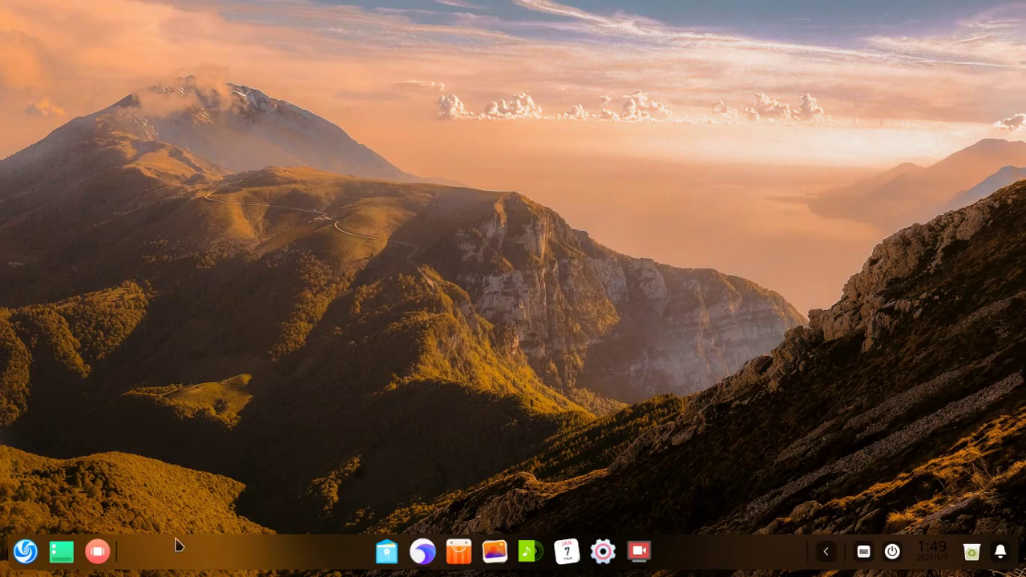
Preview the compact launcher menu, reopen it and expand it to the full-screen view.
left_click(25, 553)
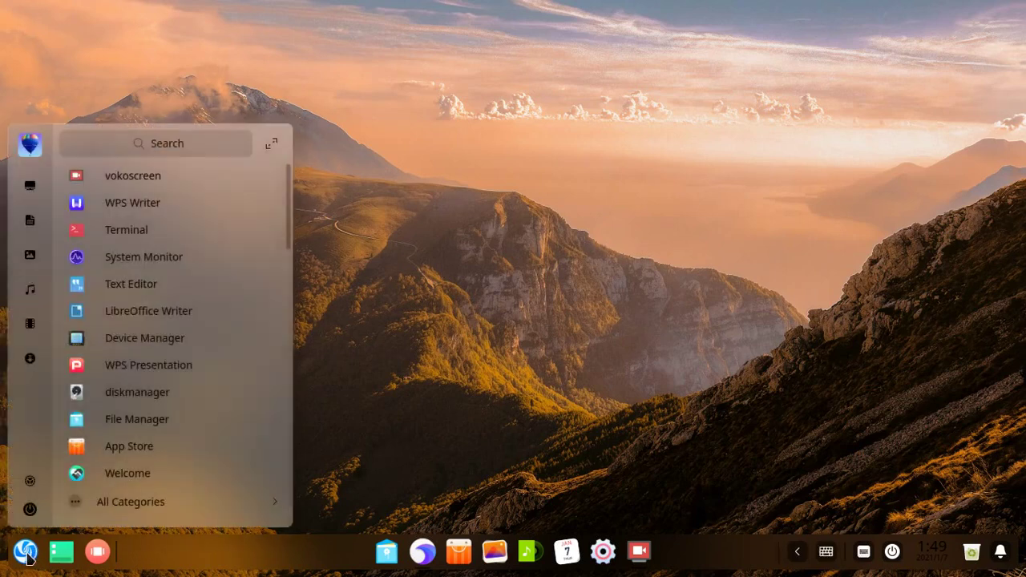
left_click(26, 554)
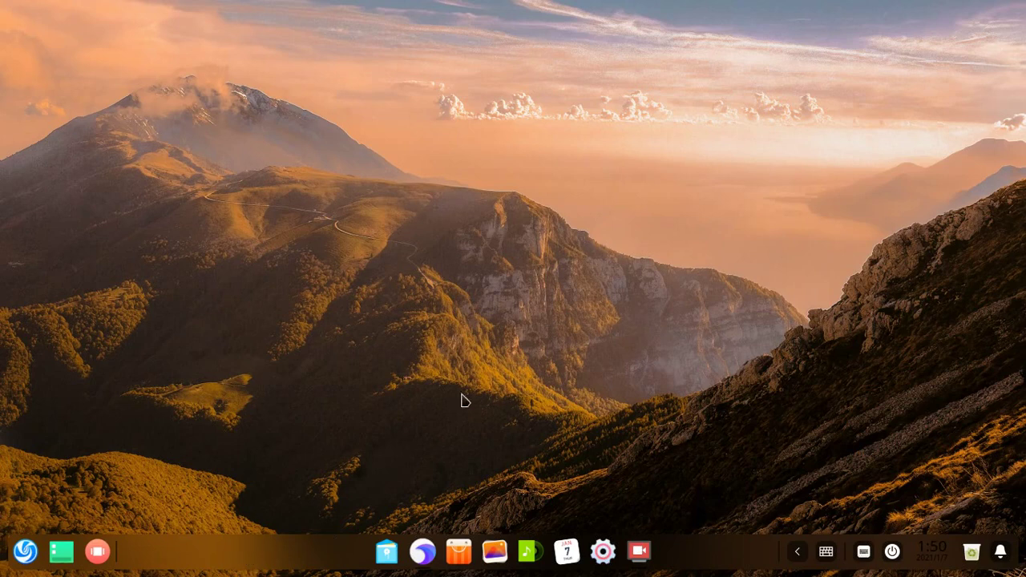
left_click(24, 552)
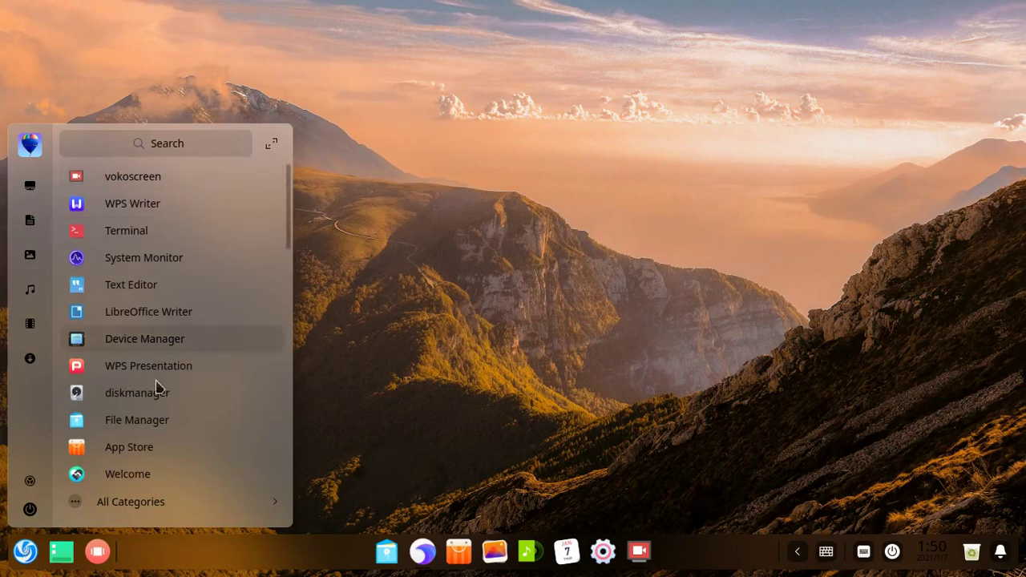
left_click(273, 146)
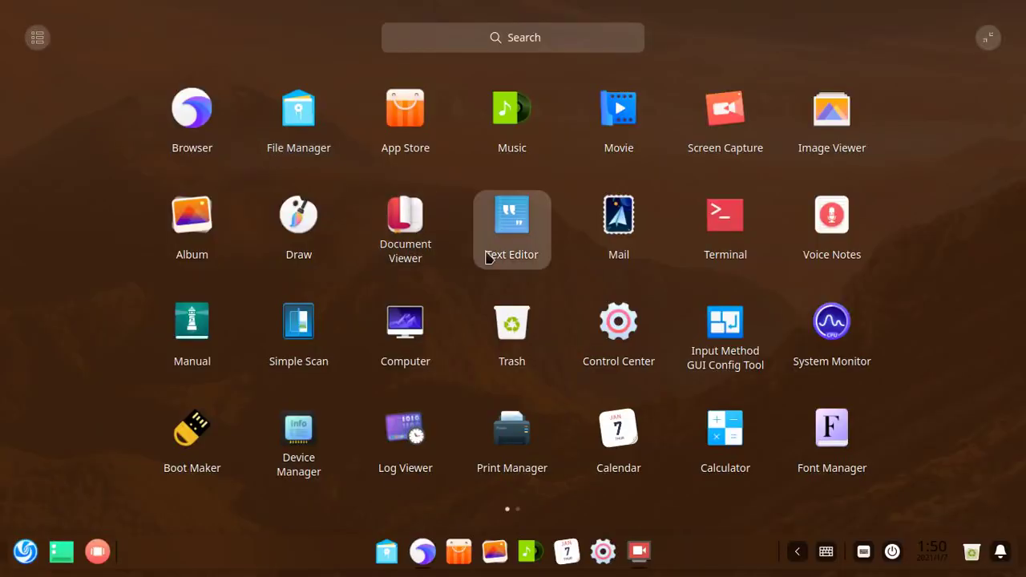
Toggle the full-screen launcher closed and open several times, leaving it open.
left_click(486, 257)
key("super")
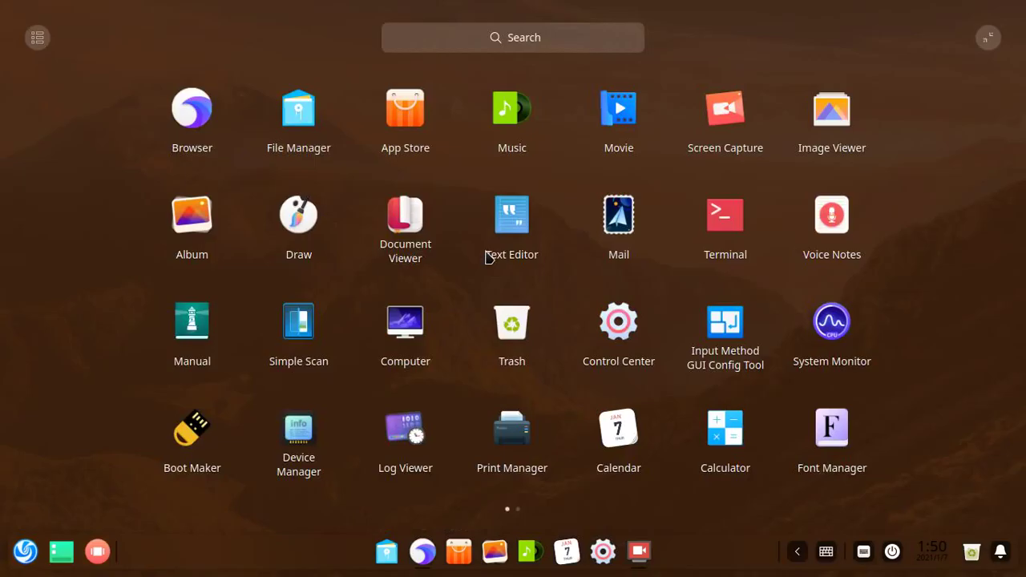
key("super")
key("super")
key("super")
key("super")
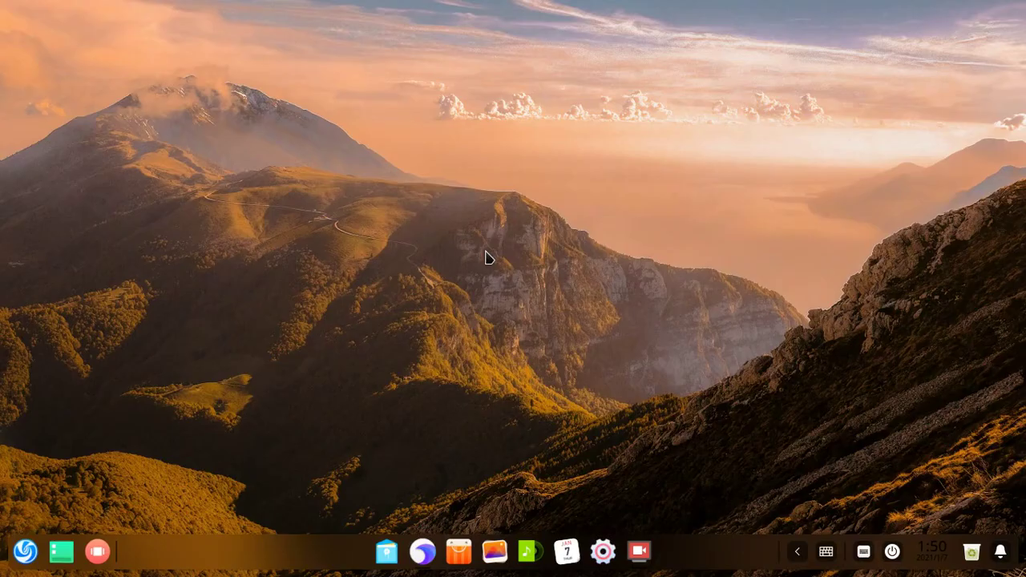
key("super")
key("super")
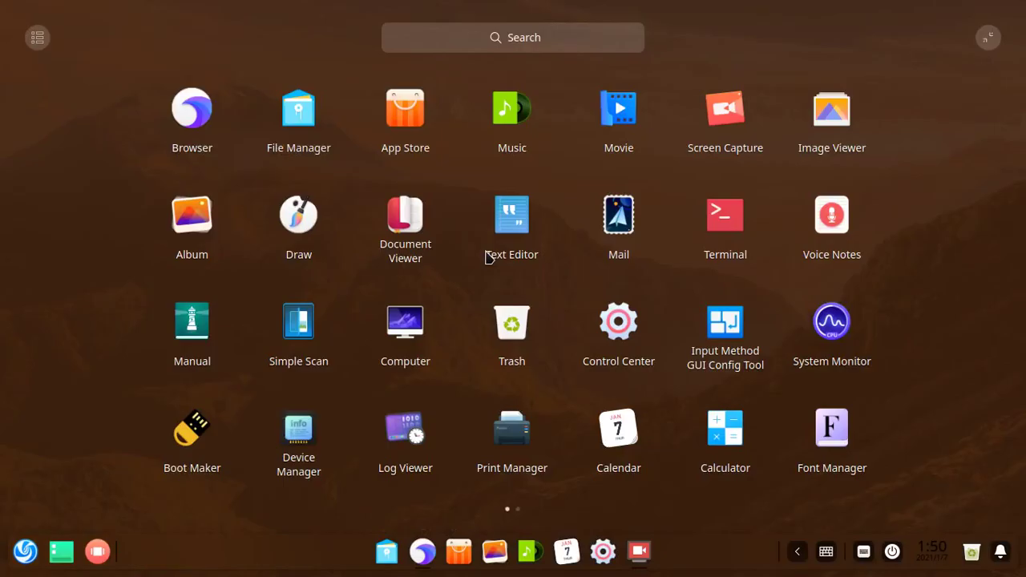
Browse back and forth between the application pages of the full-screen launcher and close it.
scroll(537, 206, "down", 1)
scroll(537, 207, "up", 1)
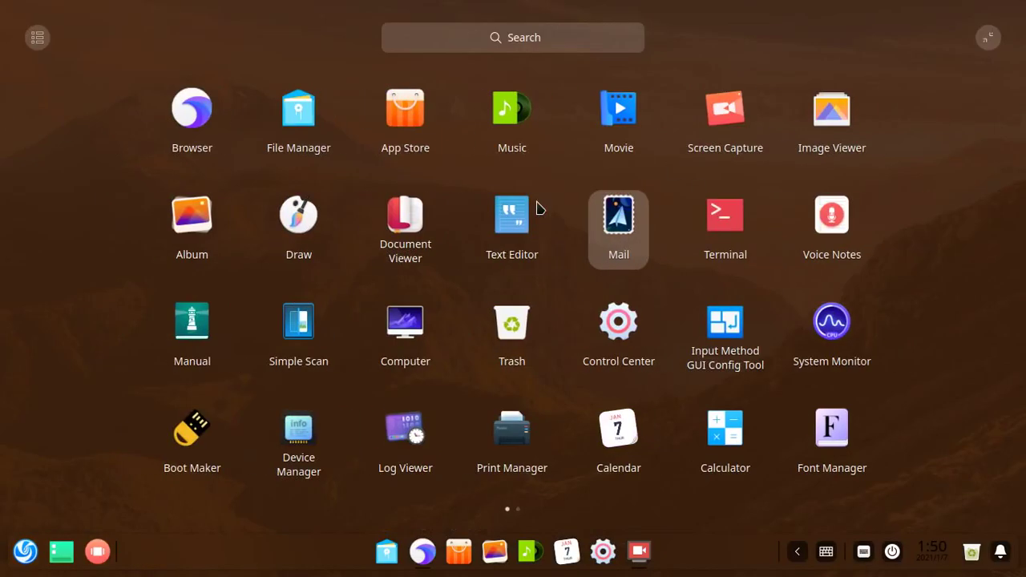
scroll(392, 191, "down", 1)
scroll(393, 191, "up", 1)
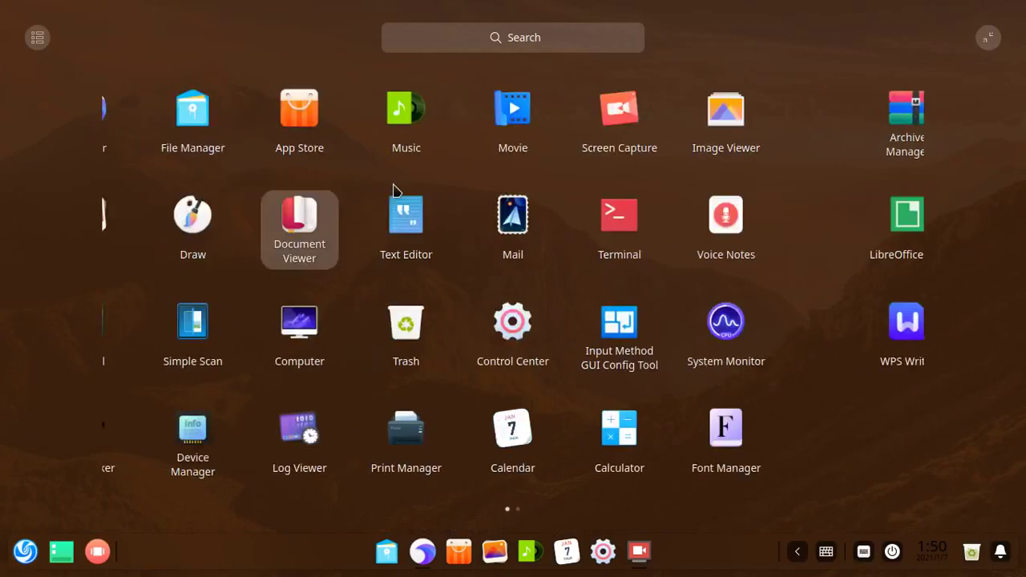
key("super")
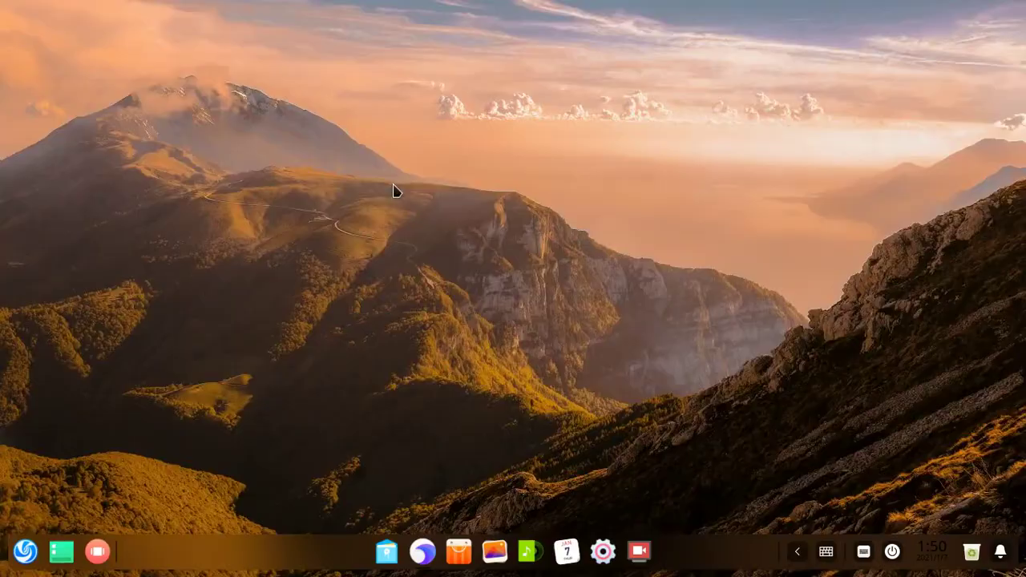
Reopen the full-screen launcher, switch it to the category view and browse the application categories, including Video and Graphics.
key("super")
key("super")
key("super")
left_click(37, 37)
scroll(424, 233, "down", 4)
scroll(424, 233, "up", 2)
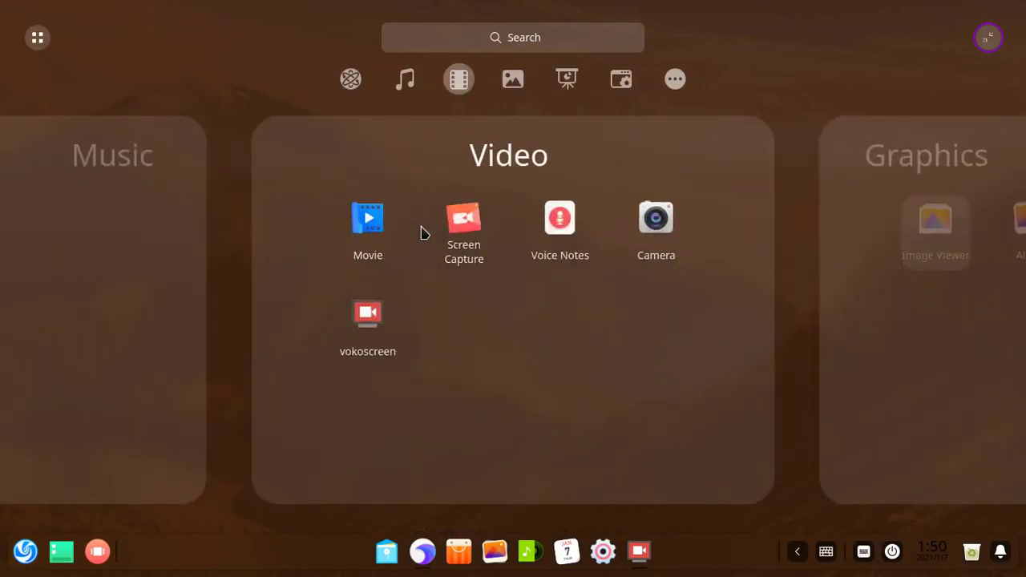
scroll(423, 232, "up", 2)
scroll(424, 232, "down", 3)
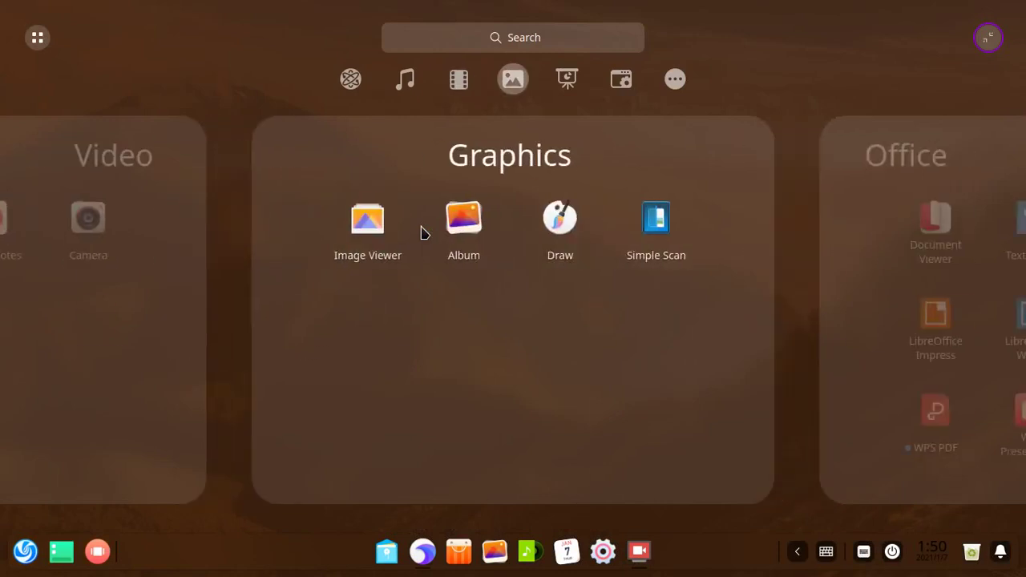
View the Office category, return the launcher to the icon grid, browse its second page and close it.
scroll(423, 233, "down", 1)
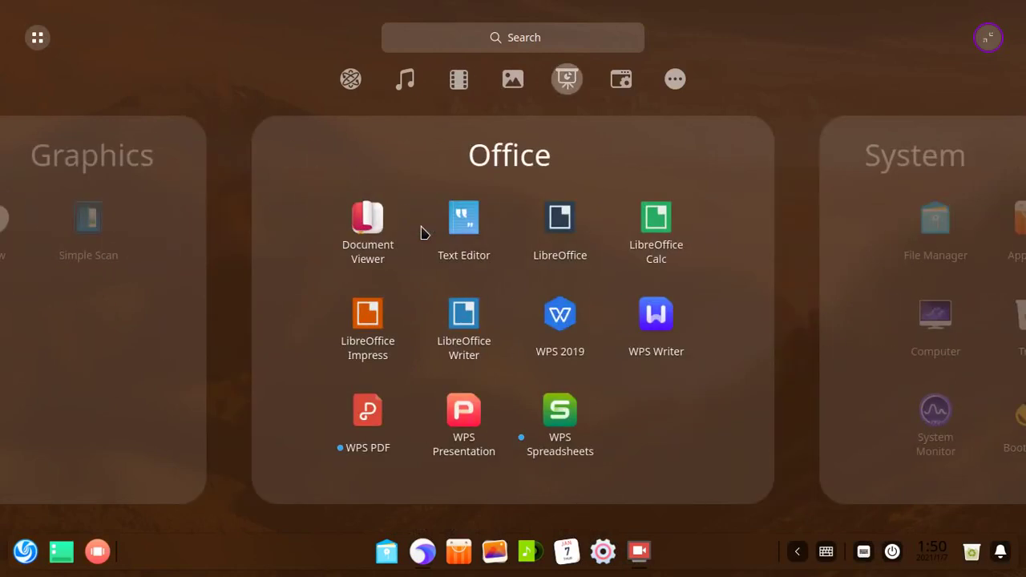
left_click(38, 37)
scroll(790, 264, "down", 1)
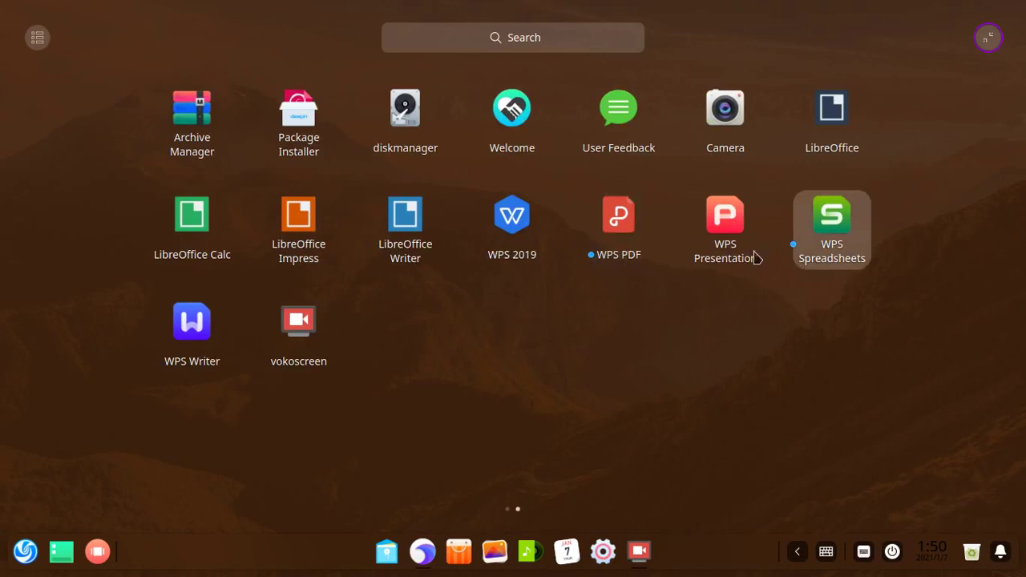
left_click(26, 554)
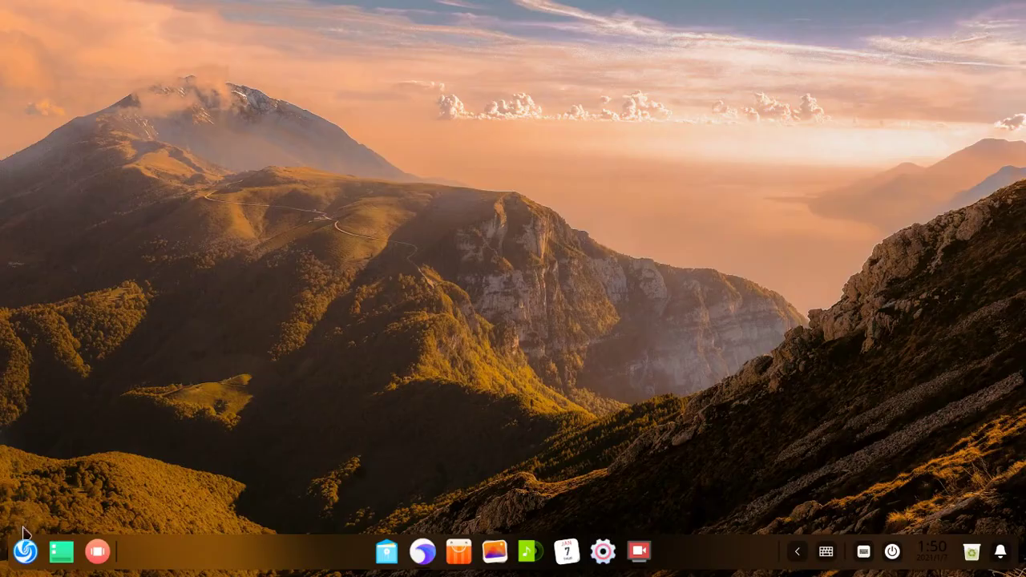
Reopen the full-screen launcher, collapse it to the compact menu and expand it back to full screen.
left_click(26, 553)
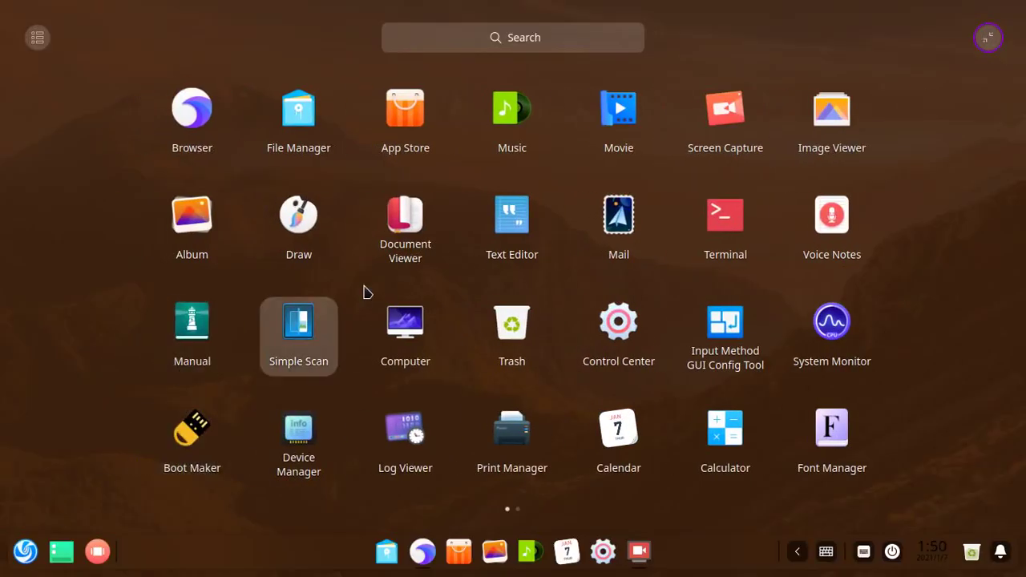
left_click(987, 38)
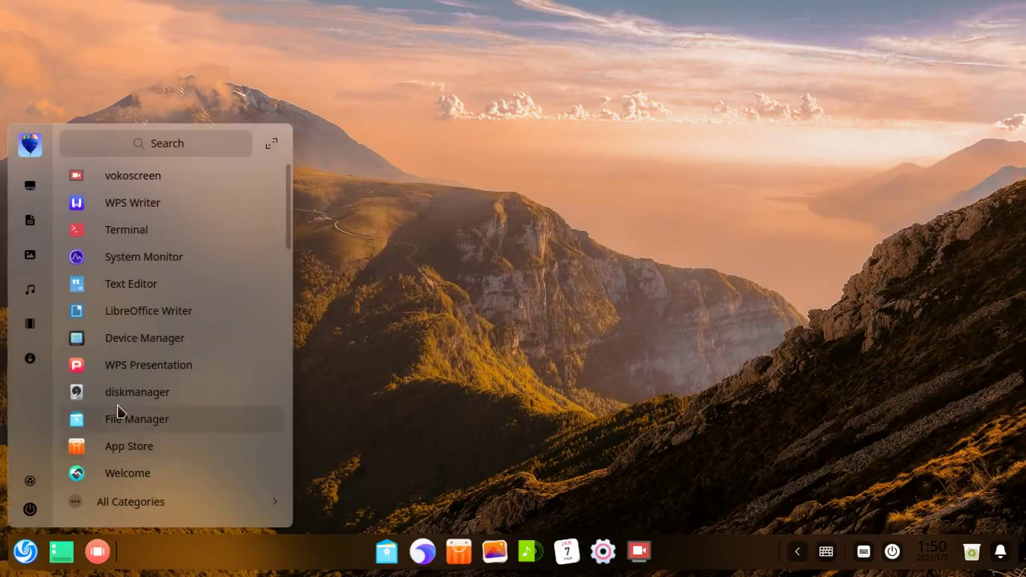
left_click(271, 142)
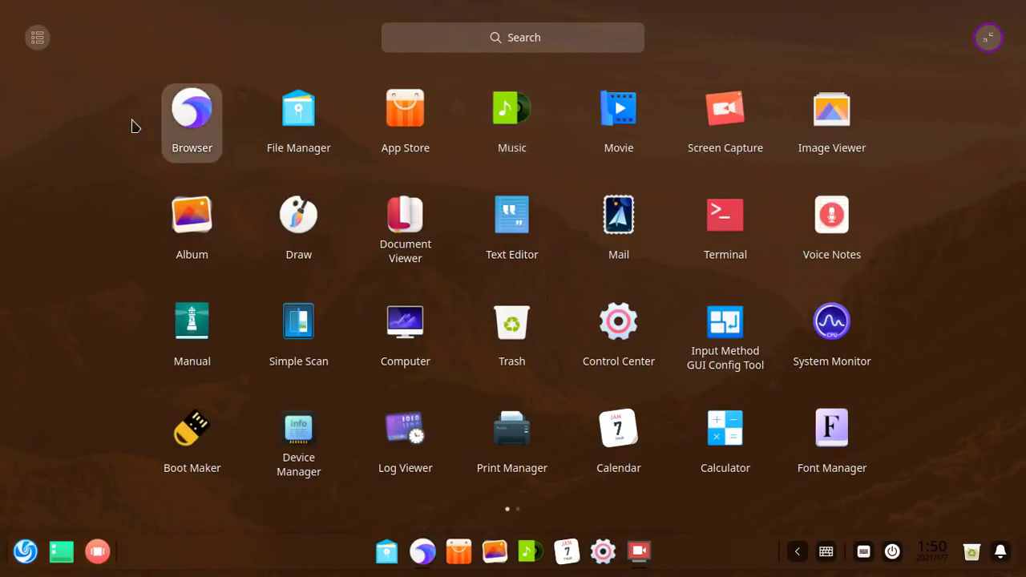
Open the File Manager and look through the directories and disks in the Computer view.
left_click(317, 134)
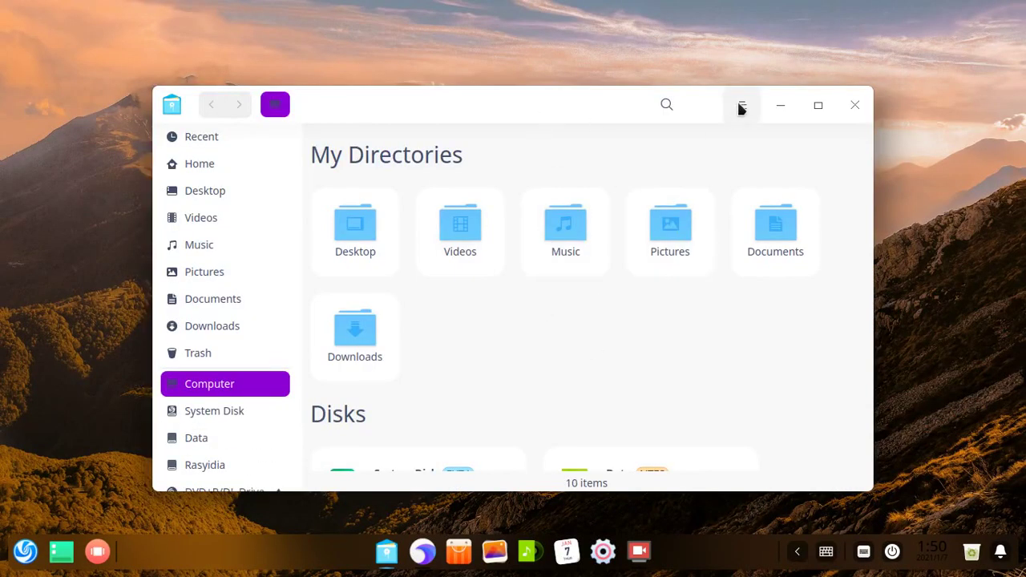
scroll(593, 342, "down", 3)
scroll(593, 342, "up", 3)
scroll(617, 303, "down", 3)
scroll(626, 308, "up", 3)
Switch the File Manager to the dark theme.
left_click(743, 105)
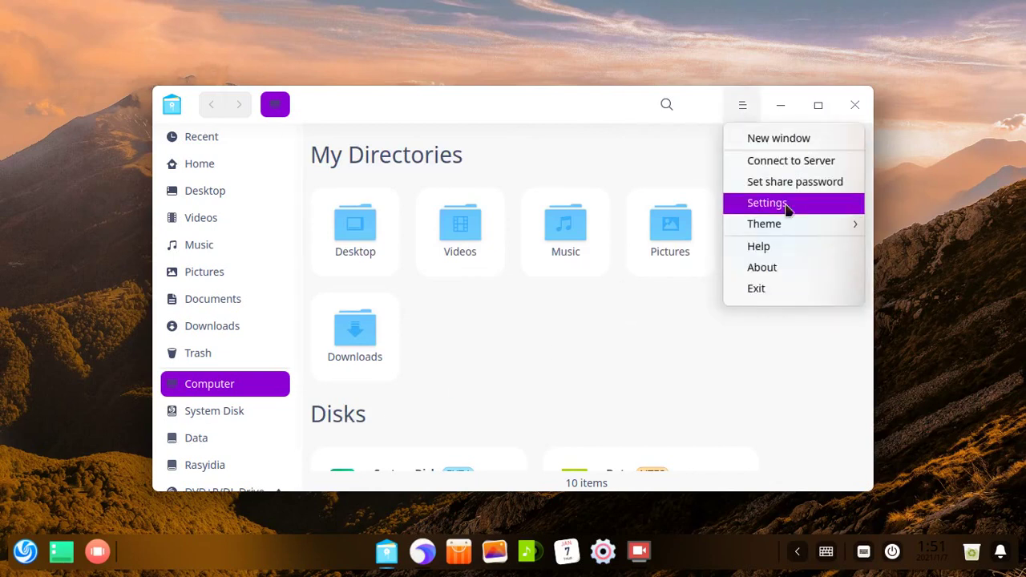
mouse_move(790, 224)
left_click(939, 243)
left_click(749, 111)
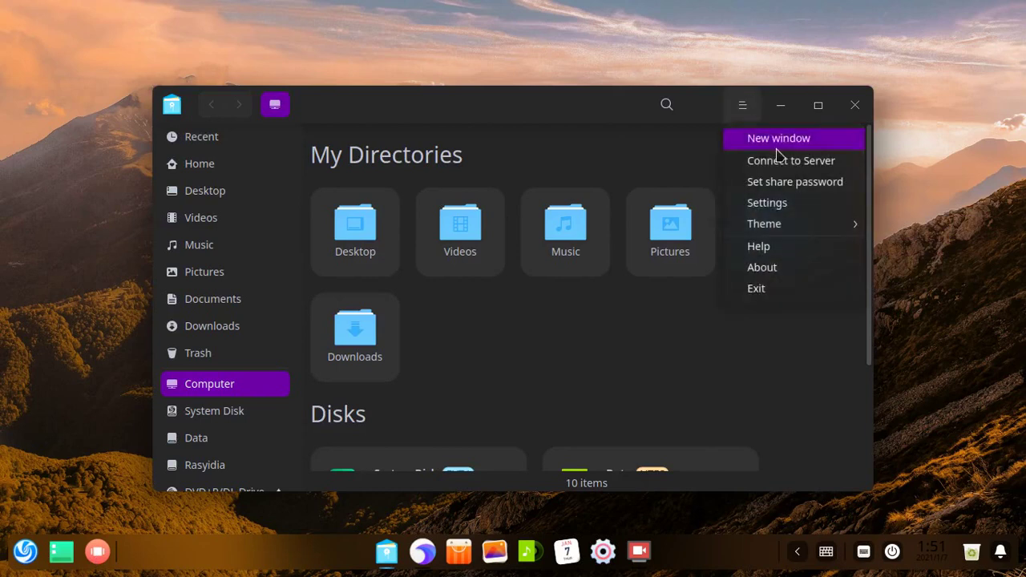
left_click(635, 320)
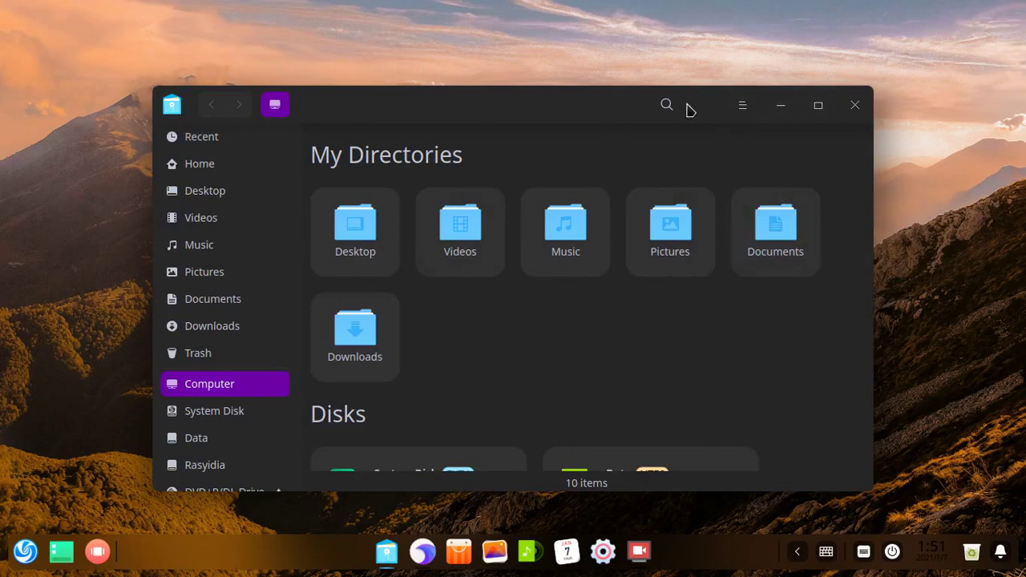
Set the File Manager's theme back to System Theme and close the window.
left_click(744, 106)
mouse_move(837, 233)
left_click(895, 265)
left_click(855, 106)
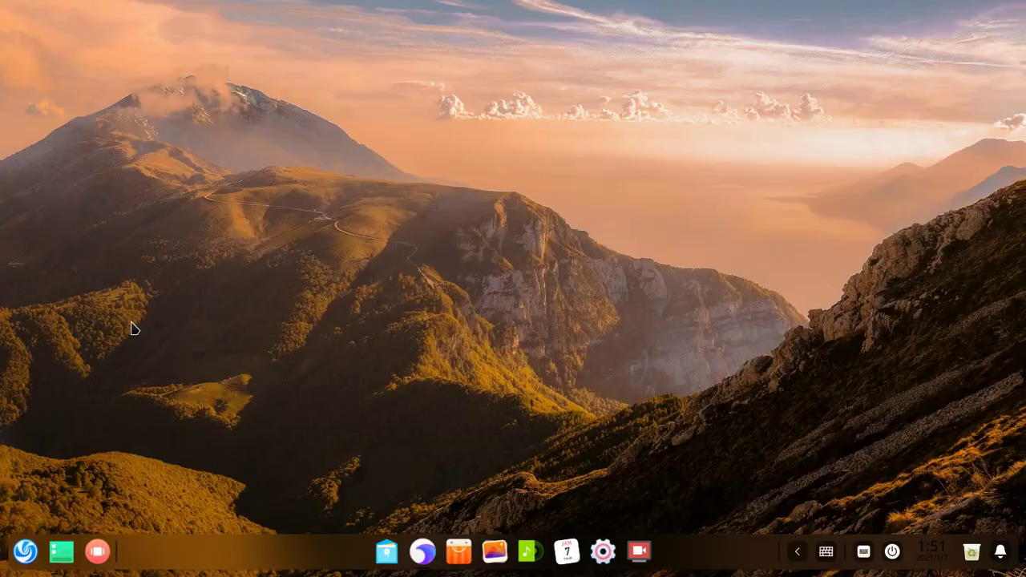
Open the App Store from the launcher, view its Chat category and close the store.
key("super")
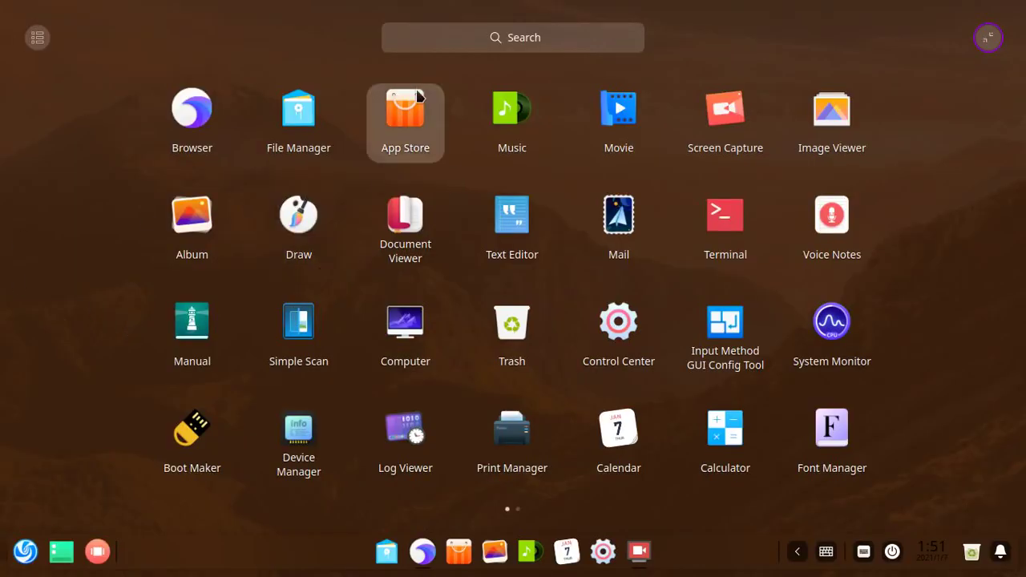
left_click(416, 123)
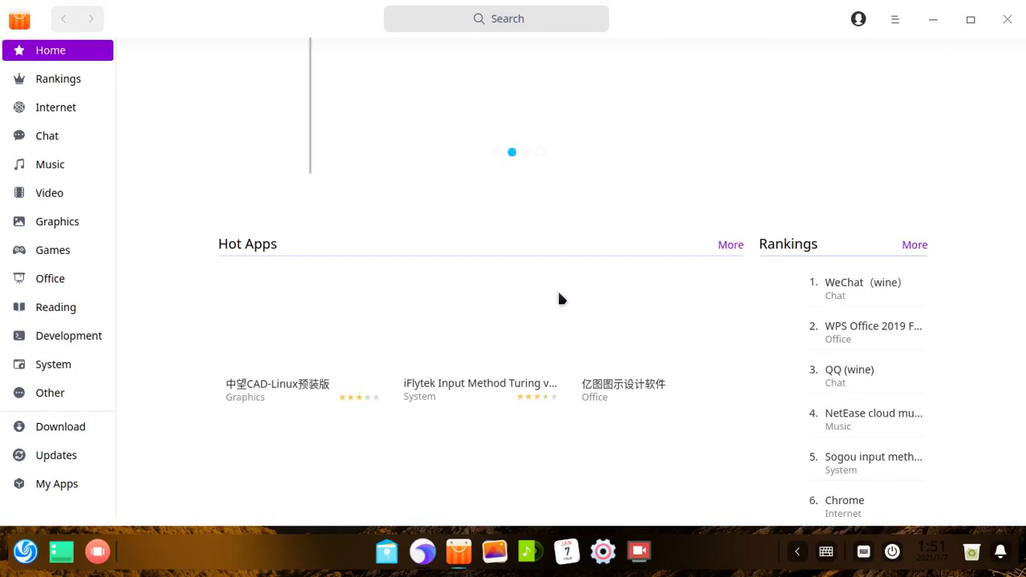
left_click(44, 138)
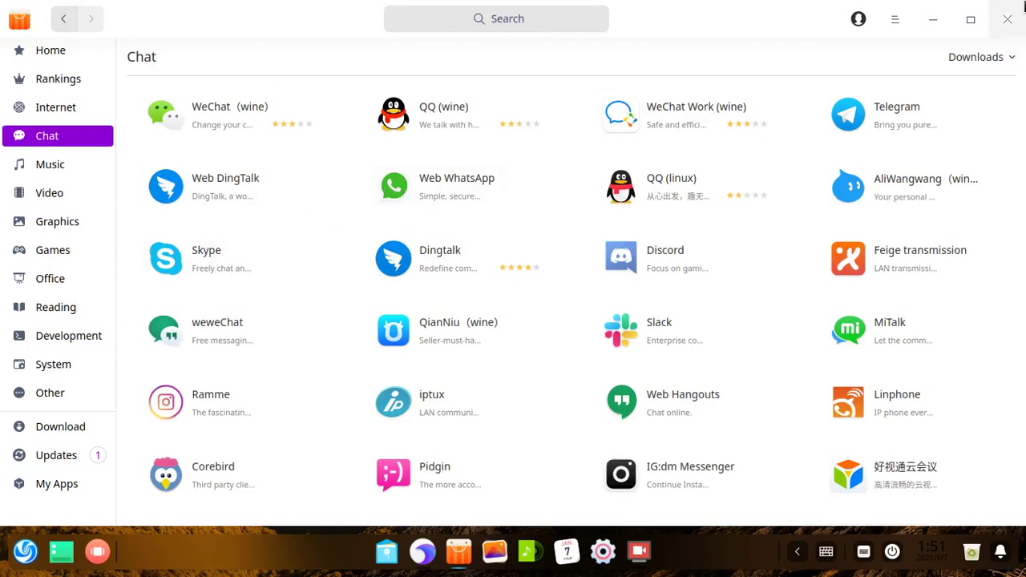
left_click(1009, 21)
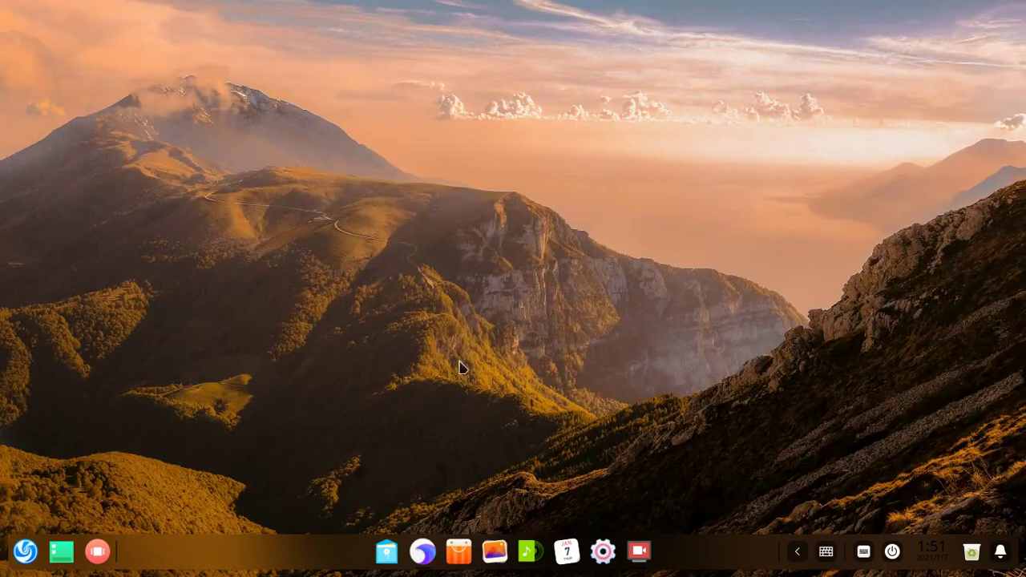
Open Draw, sketch three freehand pencil curves on the blank canvas and close it, discarding the drawing.
key("super")
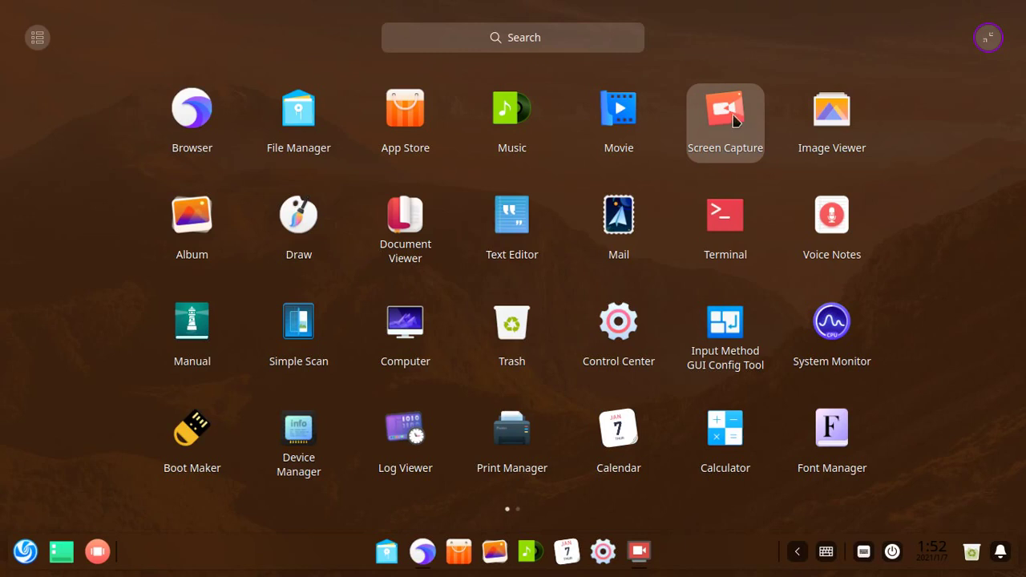
left_click(298, 229)
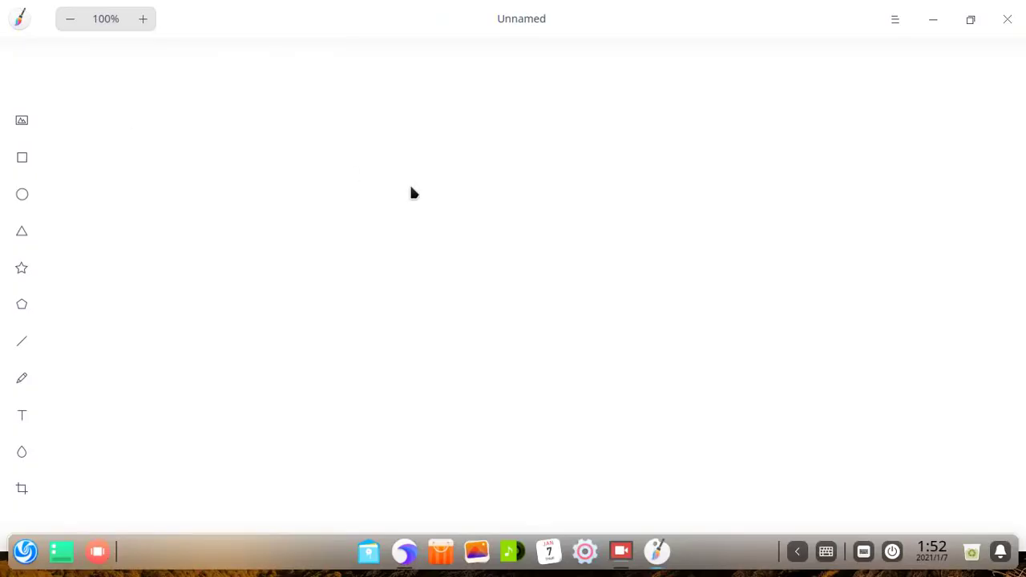
left_click(21, 379)
mouse_move(299, 206)
left_mouse_down()
mouse_move(570, 373)
mouse_move(644, 367)
left_mouse_up()
mouse_move(436, 191)
left_mouse_down()
mouse_move(503, 404)
mouse_move(574, 407)
left_mouse_up()
left_click_drag(614, 216, 640, 207)
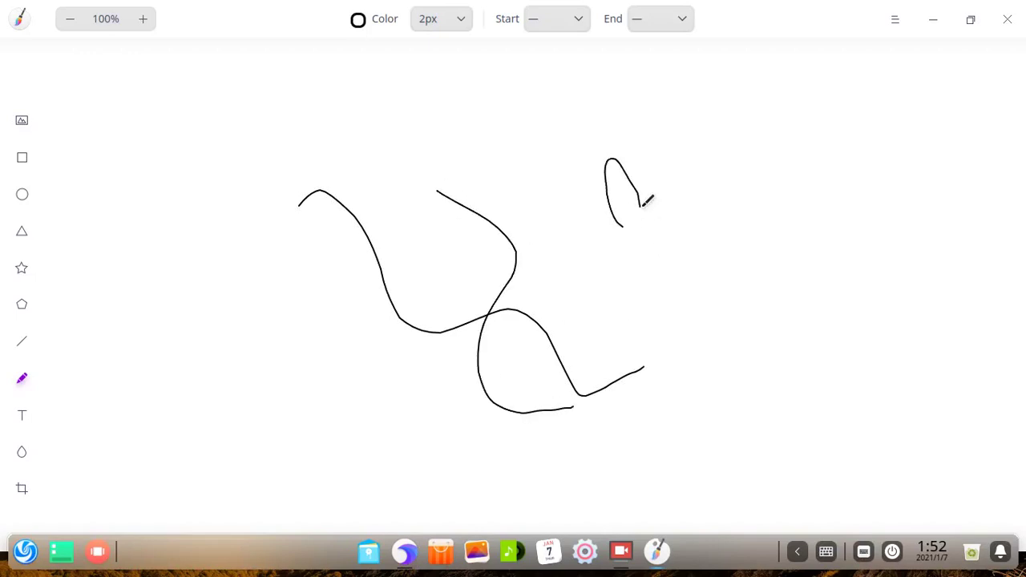
left_click(1008, 19)
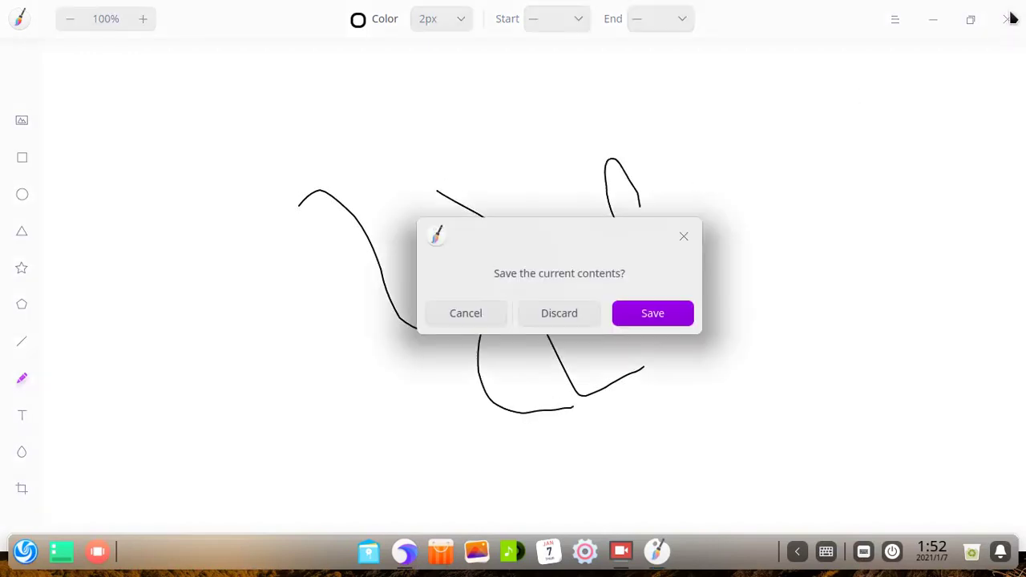
left_click(559, 314)
Open the Text Editor, set its theme to Light Theme and close the editor.
left_click(22, 555)
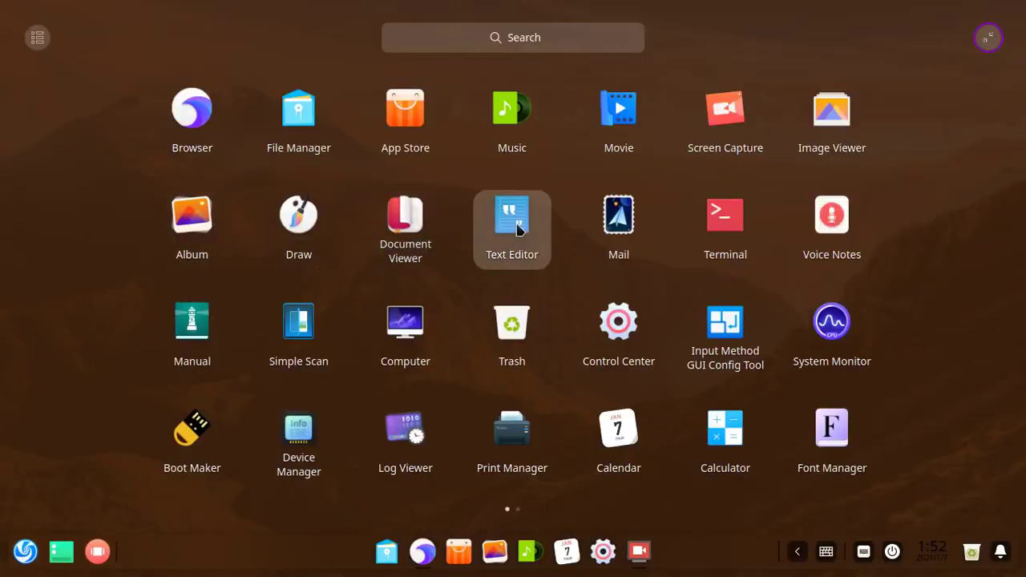
left_click(358, 193)
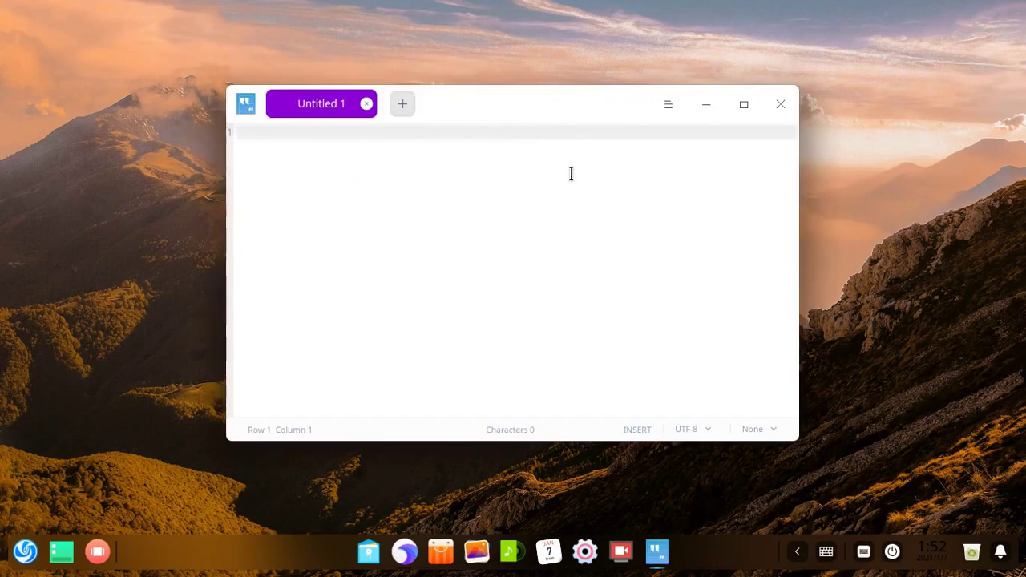
left_click(666, 104)
mouse_move(756, 337)
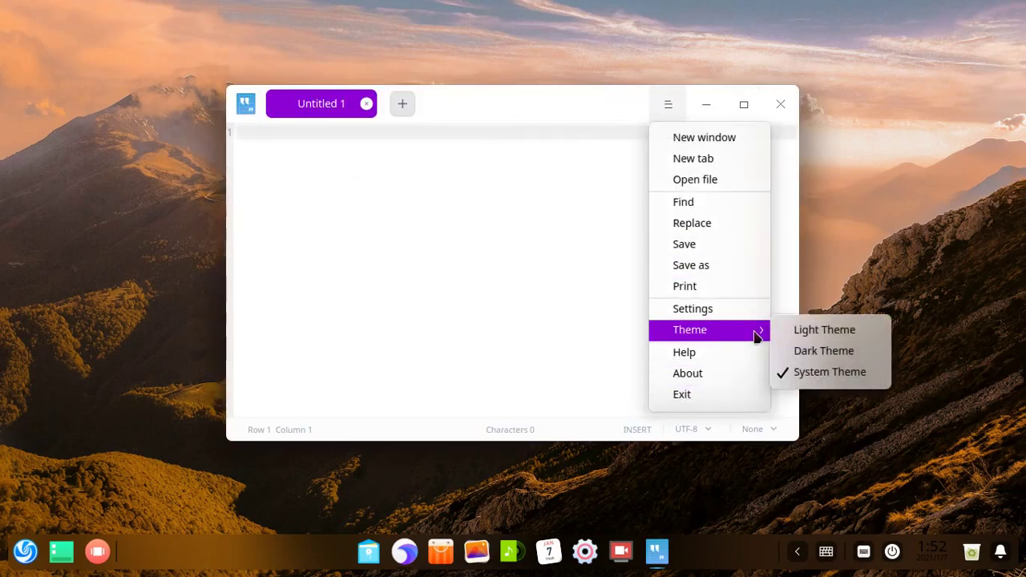
left_click(817, 337)
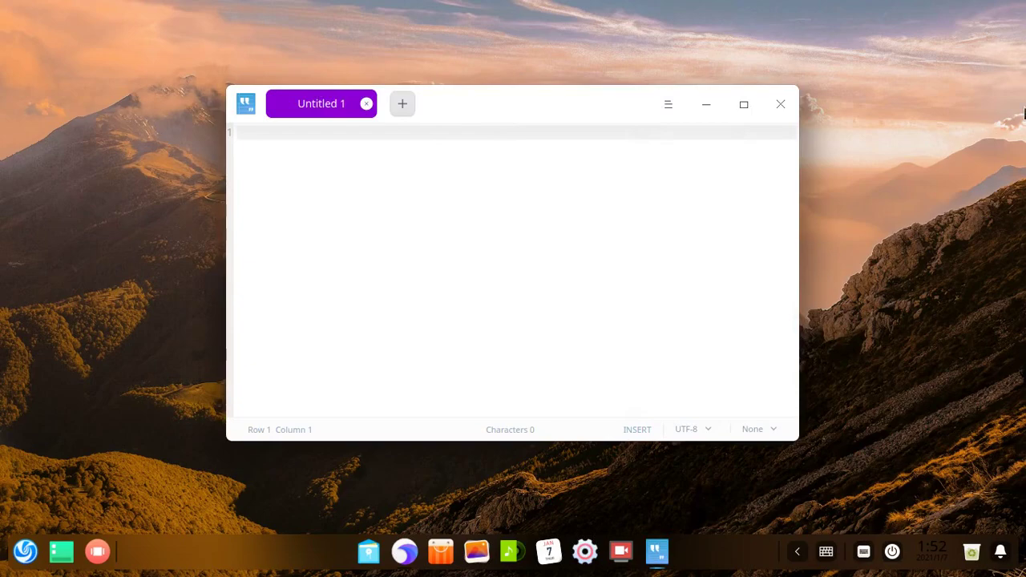
left_click(781, 104)
Open Voice Notes, create a new notebook and close the application.
left_click(28, 558)
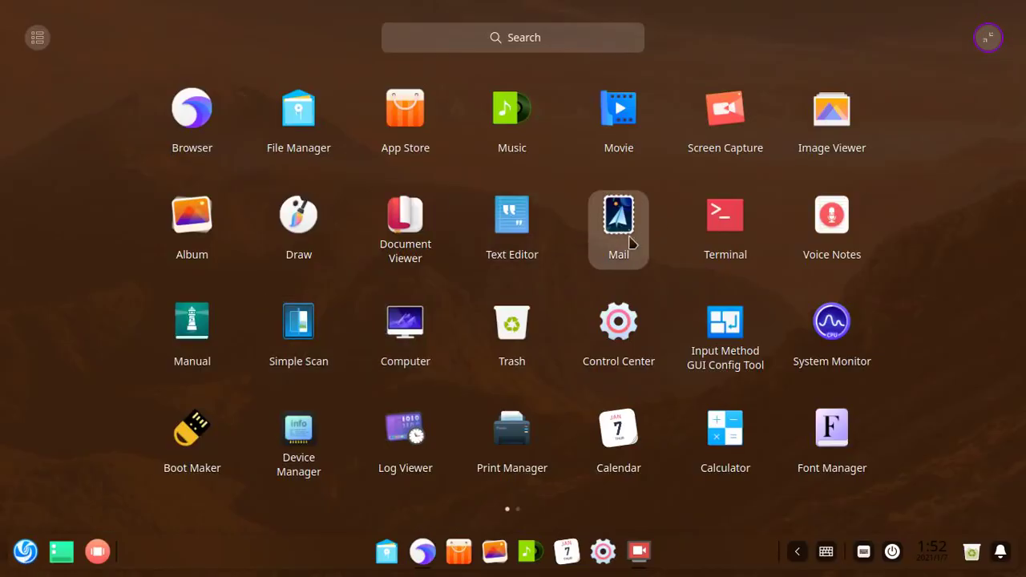
left_click(840, 232)
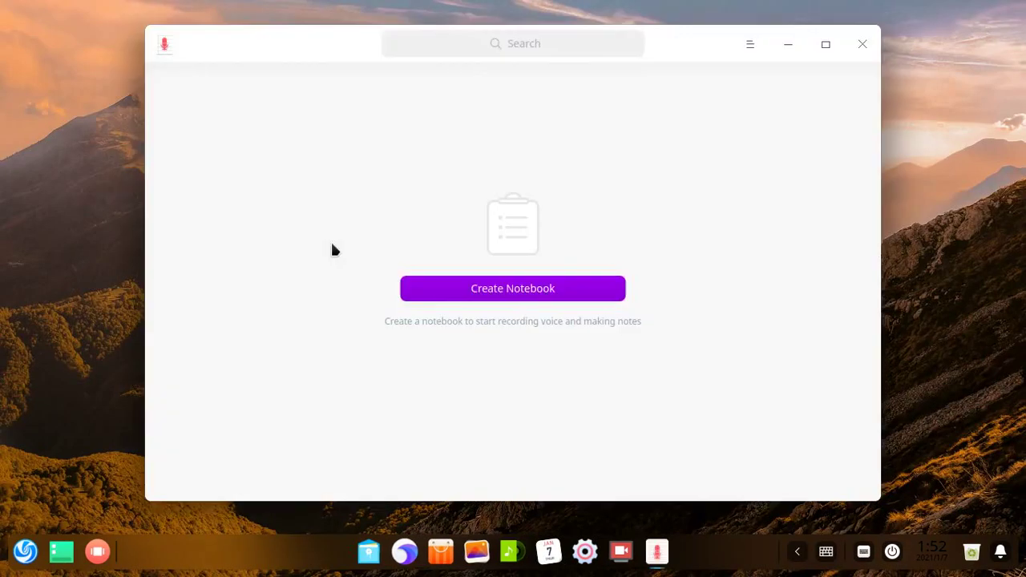
left_click(463, 293)
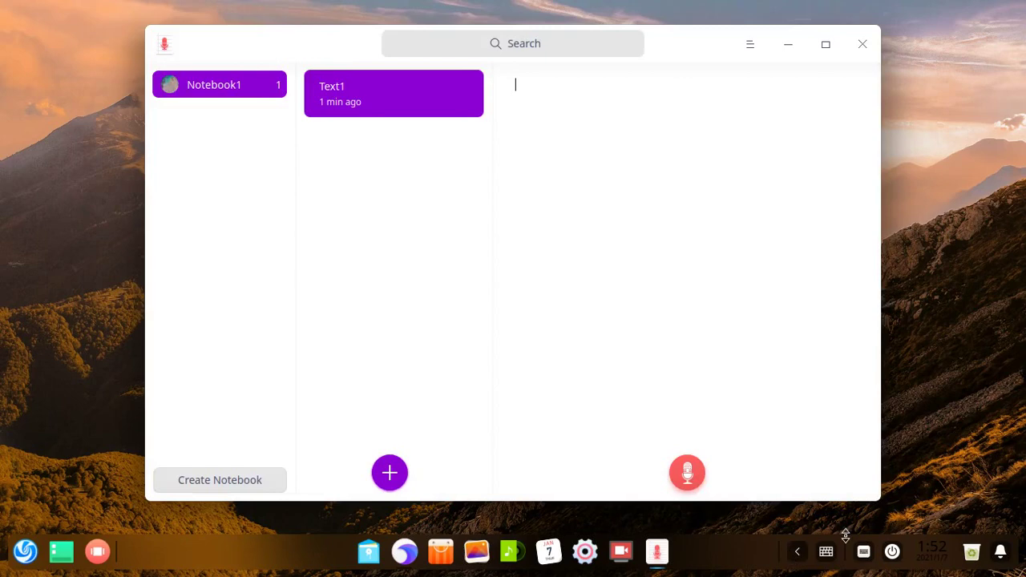
left_click(863, 44)
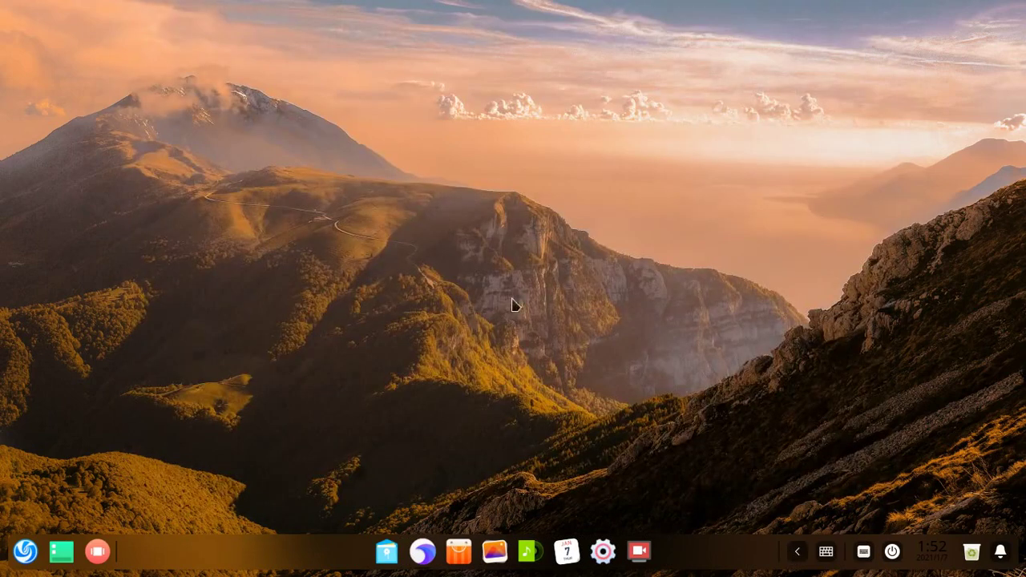
Open System Monitor, view the running applications and resource usage, and close it.
left_click(25, 553)
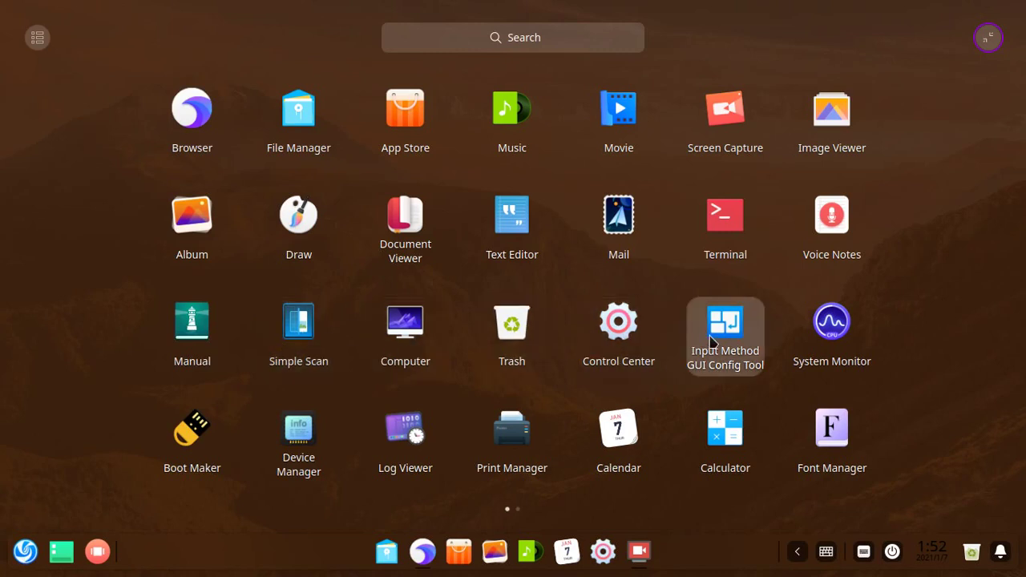
left_click(837, 376)
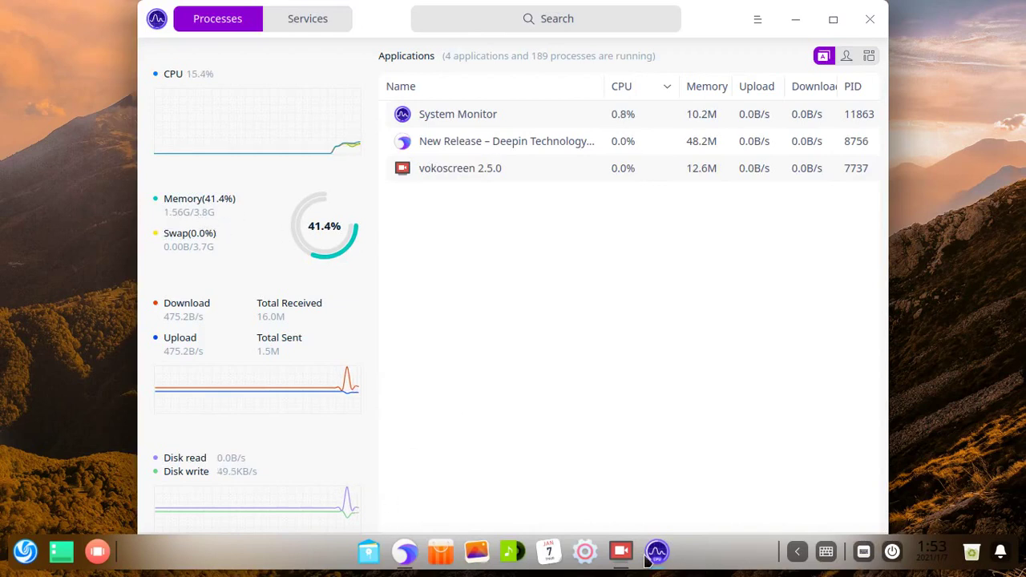
left_click(870, 19)
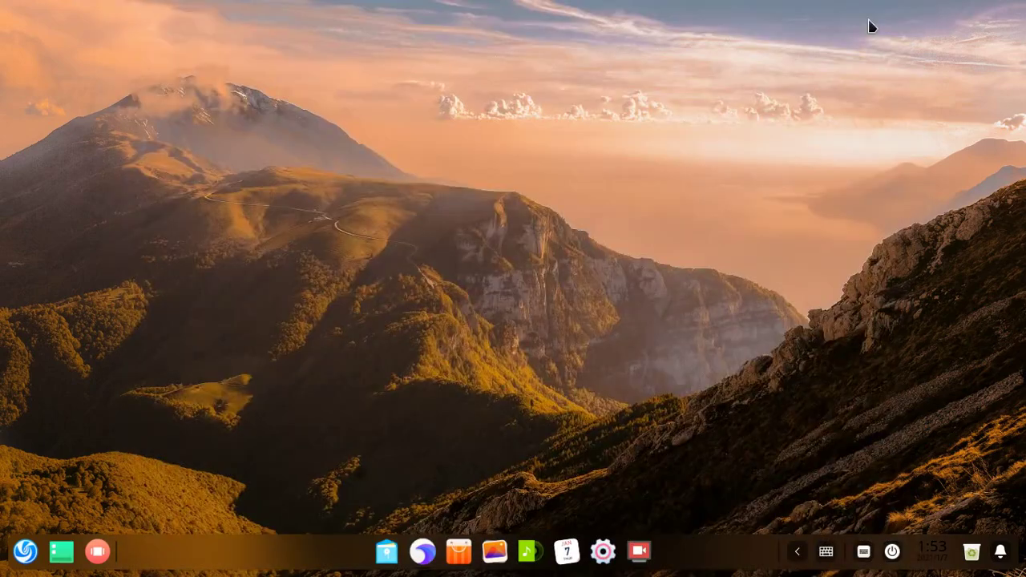
Open Boot Maker, view its ISO image selection page and close it.
key("super")
left_click(188, 440)
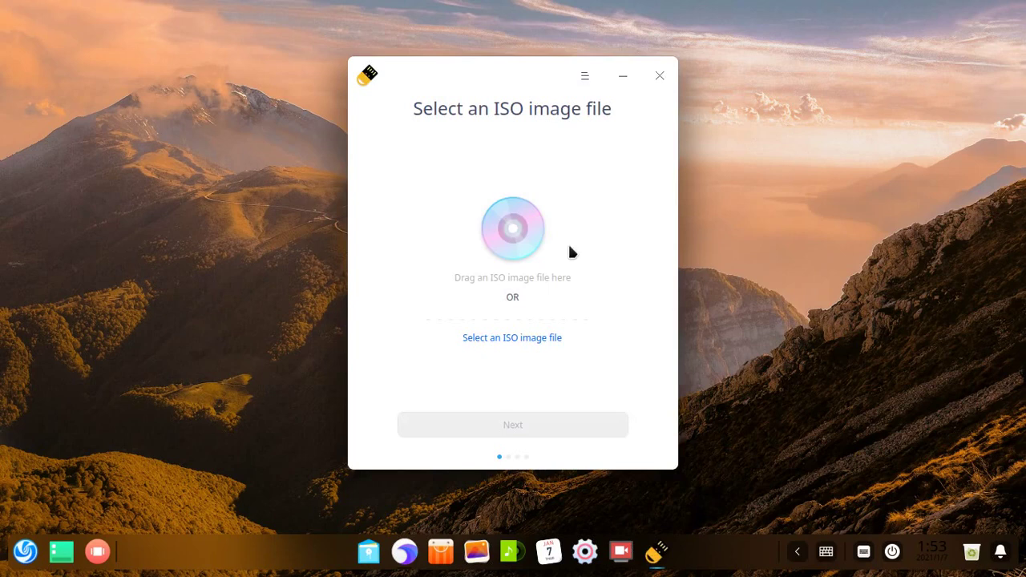
left_click(658, 78)
Open Device Manager, review the hardware overview and close it.
key("super")
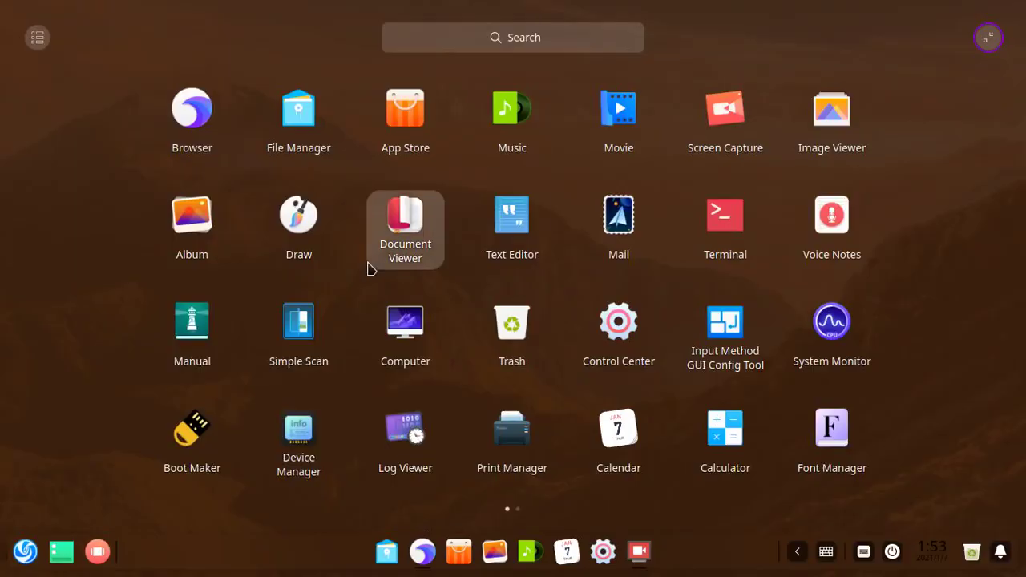
left_click(298, 449)
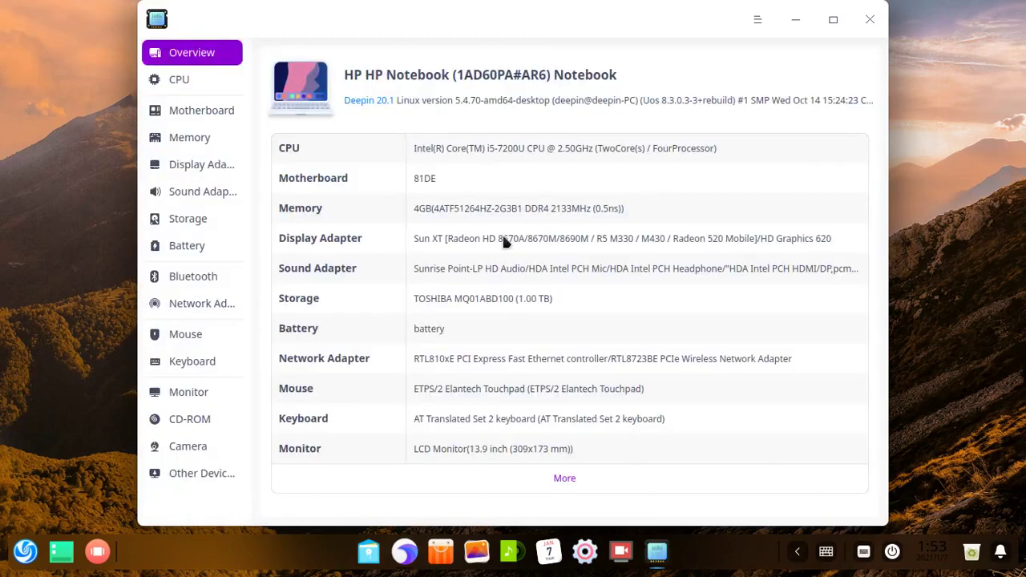
left_click(870, 19)
Open Calendar and view its year, month, week and day layouts, including the 2022 months in the year layout.
key("super")
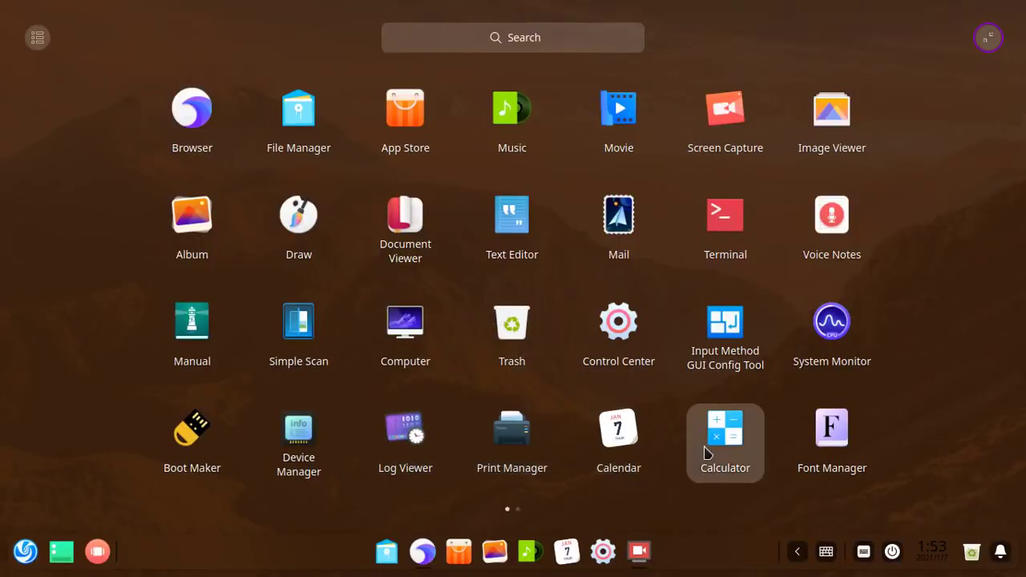
left_click(607, 449)
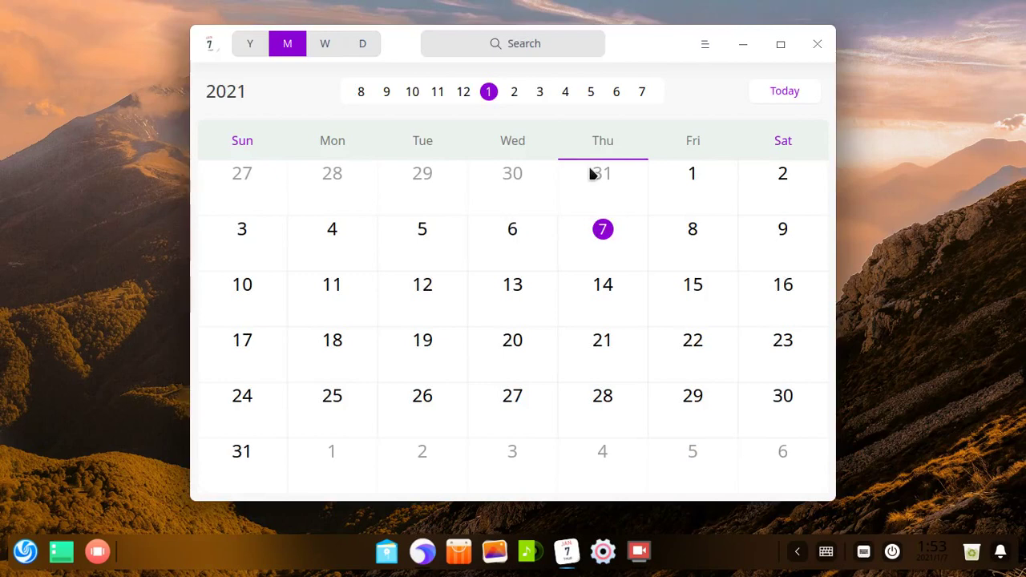
left_click(762, 90)
left_click(248, 48)
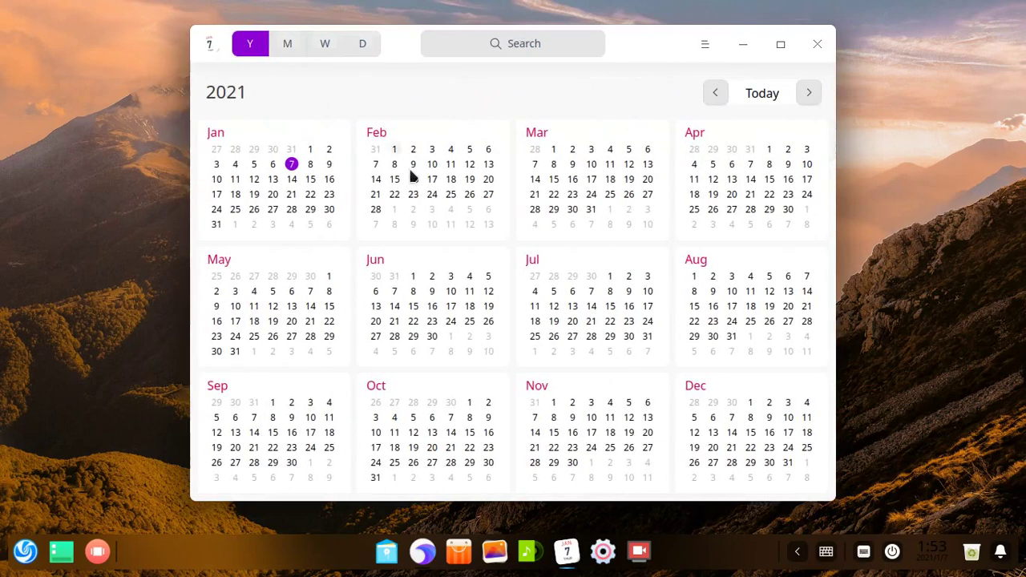
scroll(458, 278, "down", 2)
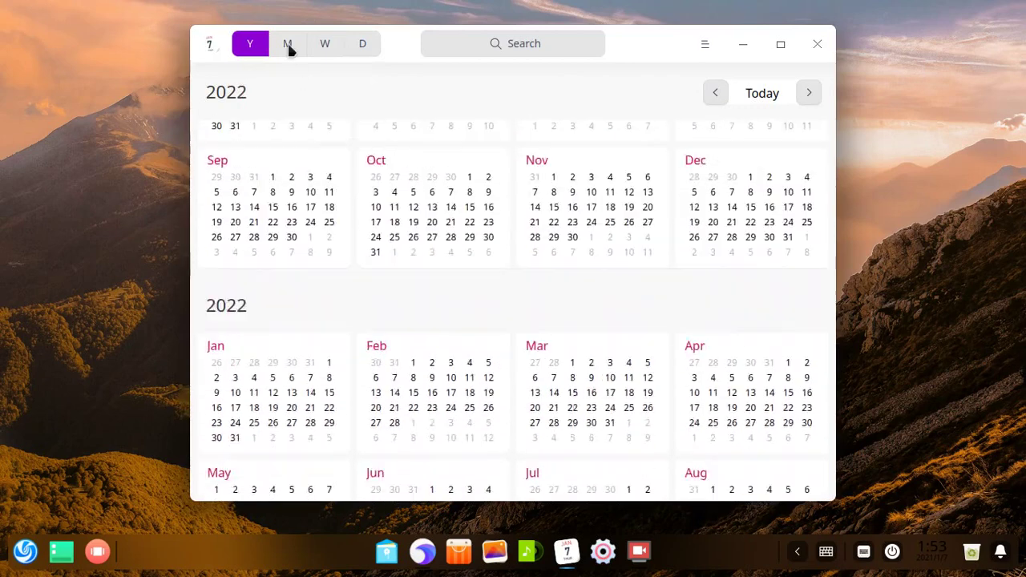
left_click(288, 46)
left_click(325, 44)
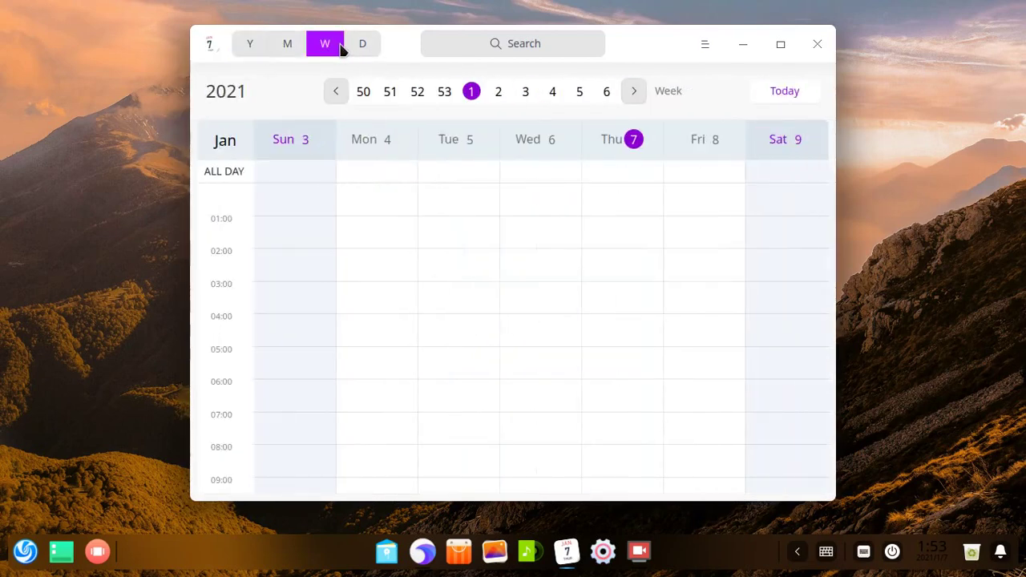
left_click(362, 47)
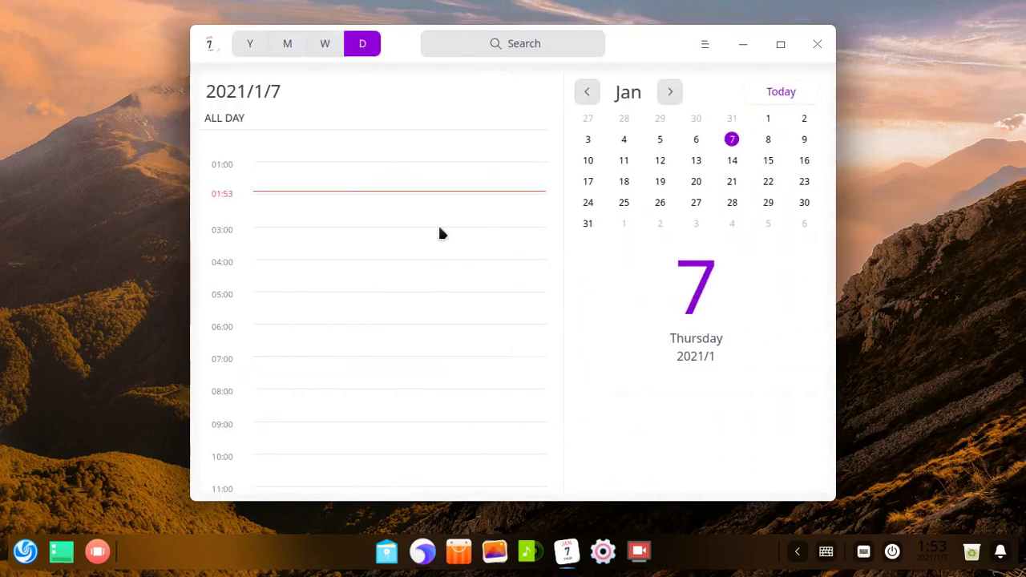
Return Calendar to the year view, check a June 2021 date for events, and close the application.
left_click(322, 45)
left_click(251, 43)
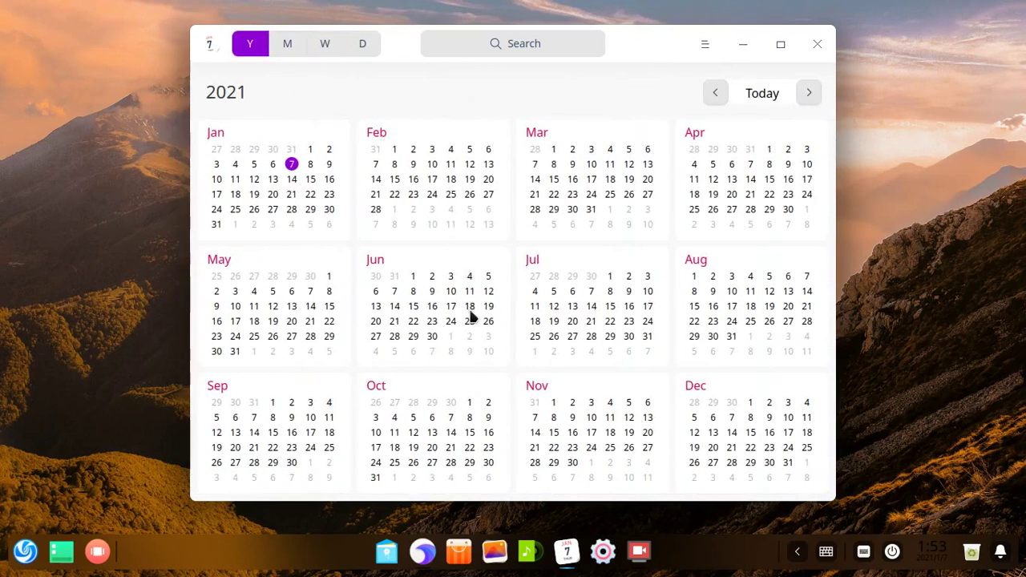
mouse_move(440, 322)
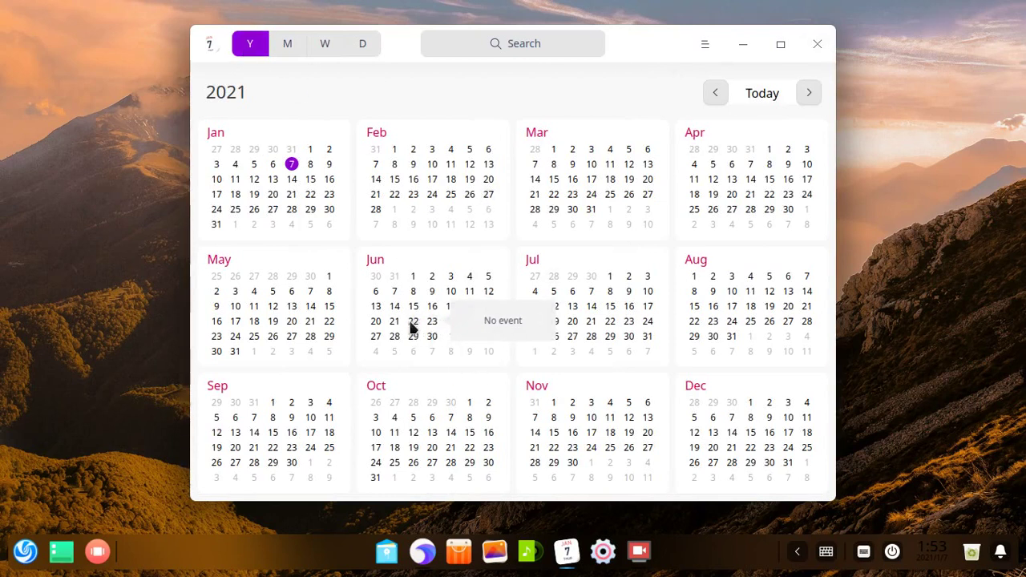
left_click(705, 45)
left_click(603, 90)
left_click(815, 44)
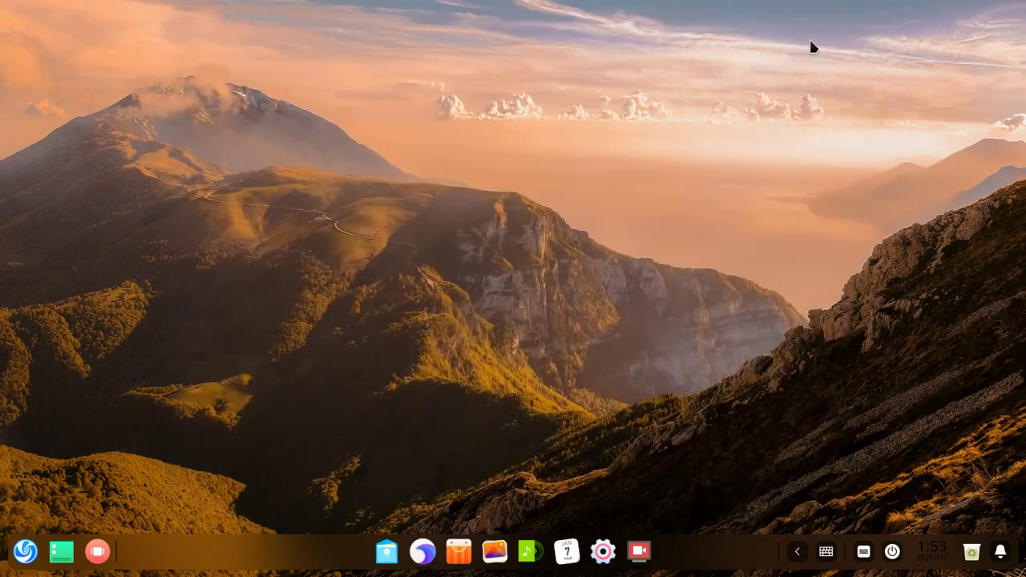
Open Package Installer from the second page of applications, view its deb package selection window and close it.
key("super")
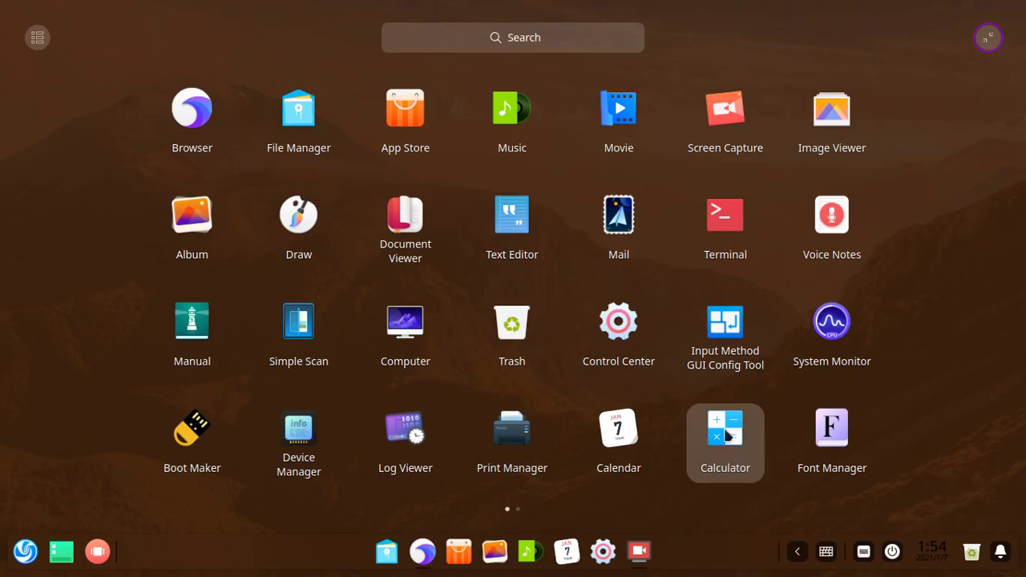
scroll(843, 433, "down", 1)
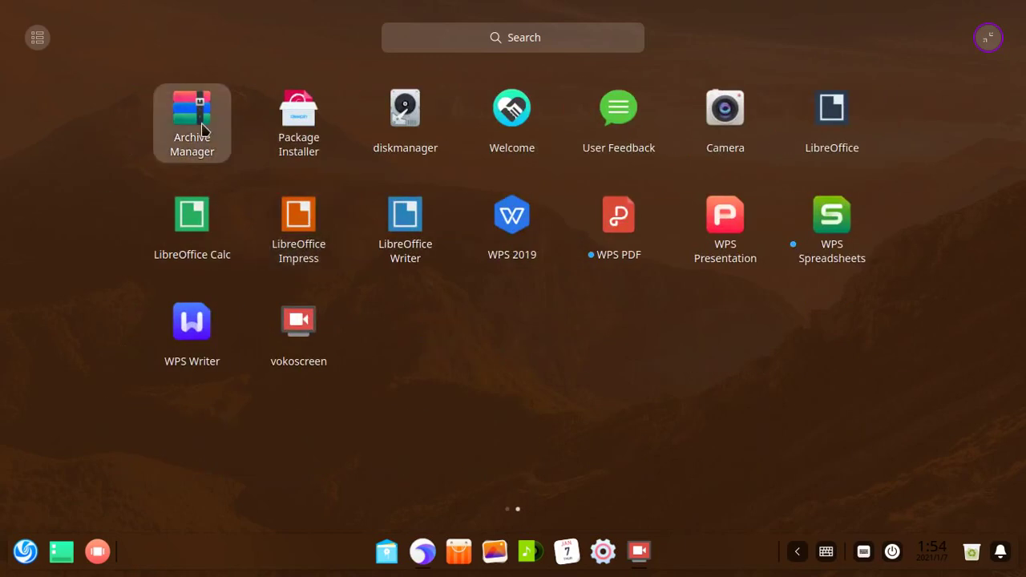
left_click(309, 128)
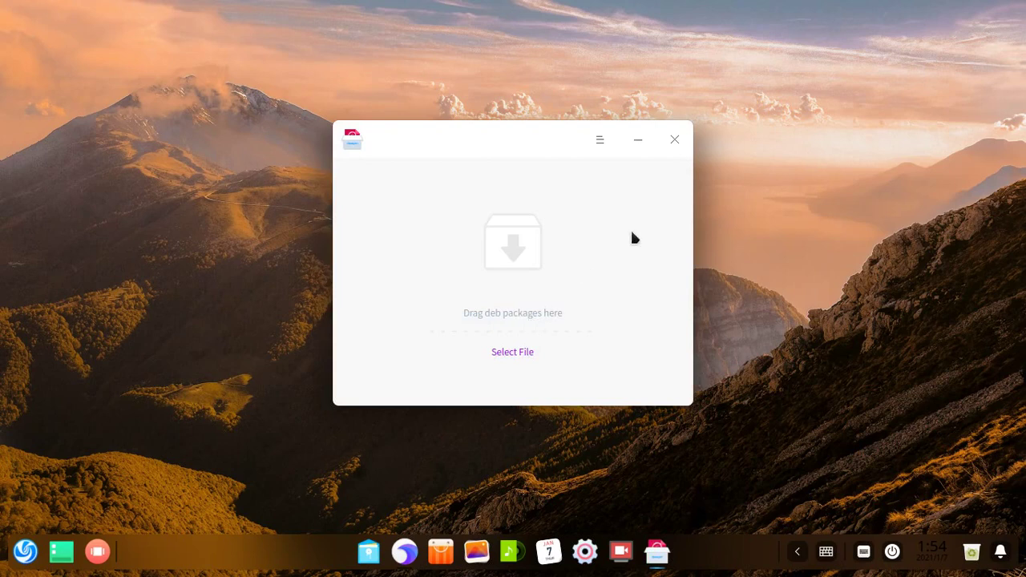
left_click(675, 140)
Open LibreOffice Writer, check the version details in its About information, and close that dialog.
key("super")
scroll(508, 272, "down", 1)
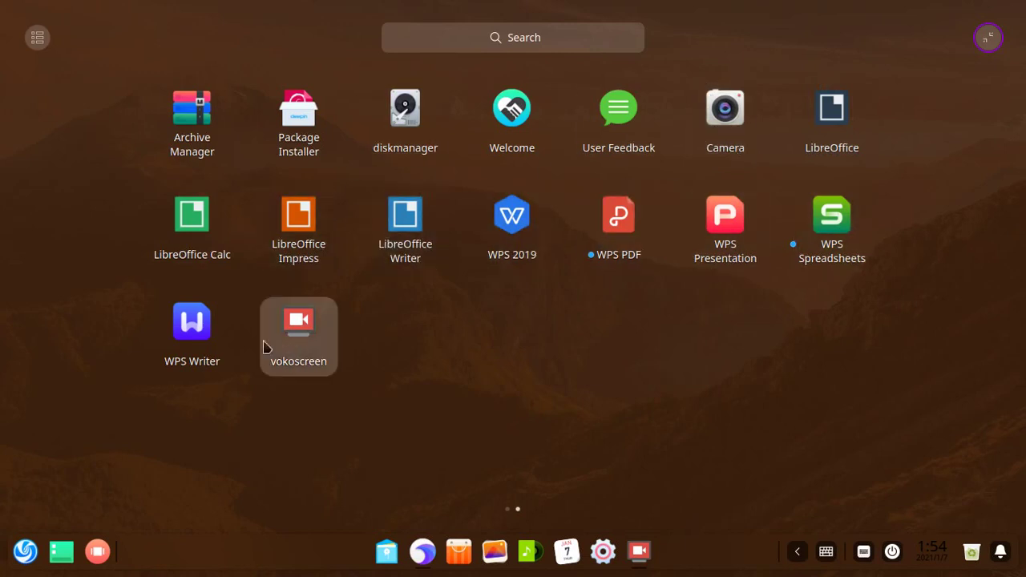
left_click(410, 227)
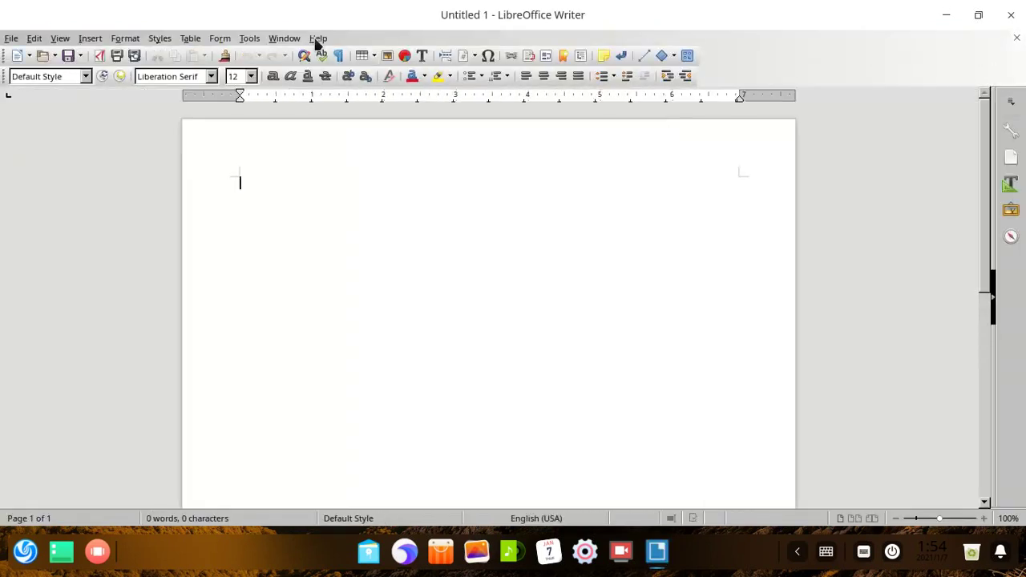
left_click(318, 38)
left_click(362, 212)
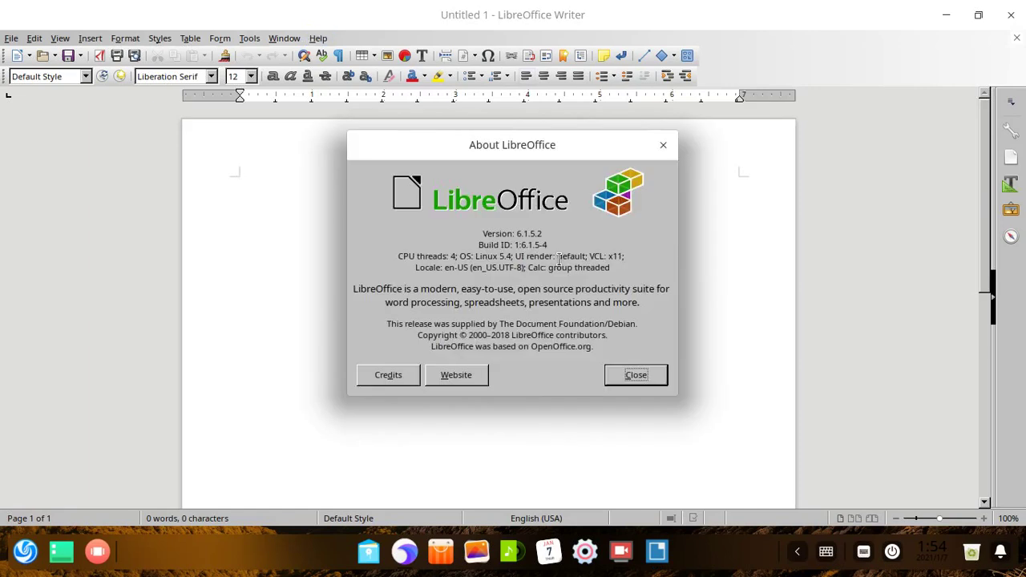
left_click_drag(515, 234, 564, 230)
left_click(565, 230)
left_click(642, 377)
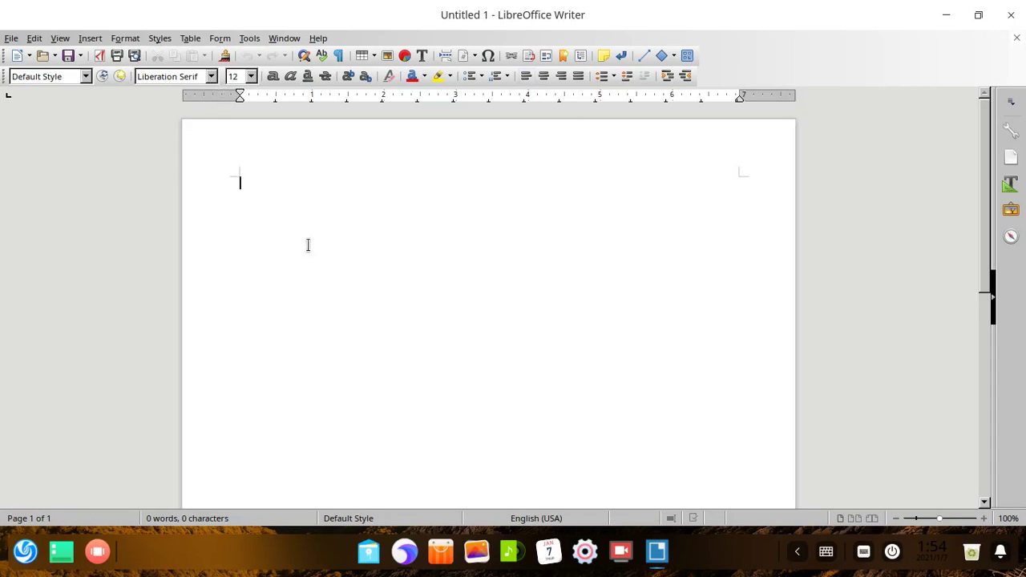
Examine the fonts available for the blank Writer document and leave the list without choosing one.
left_click(213, 78)
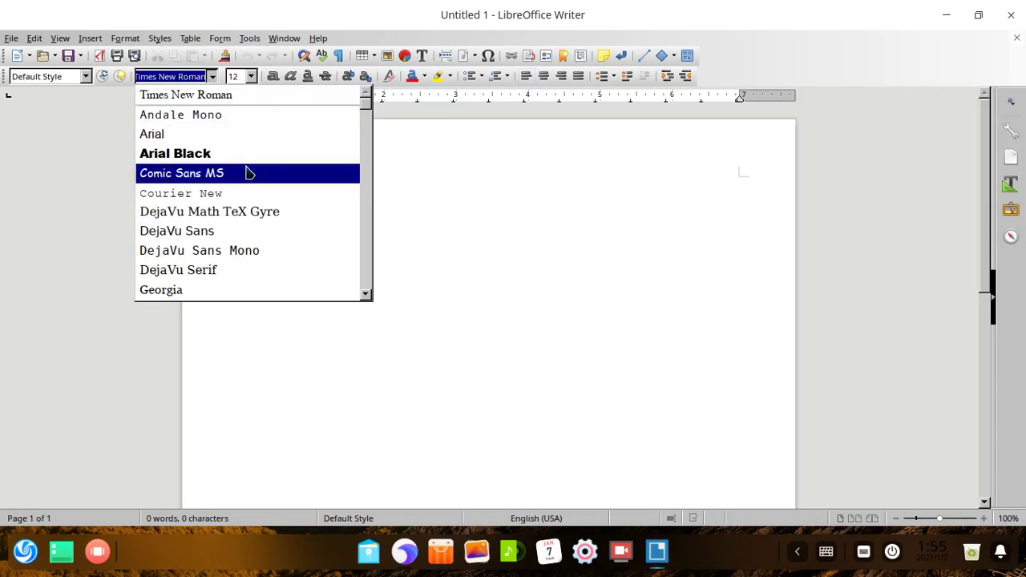
scroll(247, 172, "down", 1)
left_click(510, 267)
Write "sudo apt install msttcorefonts" in the blank document and select the whole line.
left_click(431, 263)
type("sudo")
key("ctrl+z")
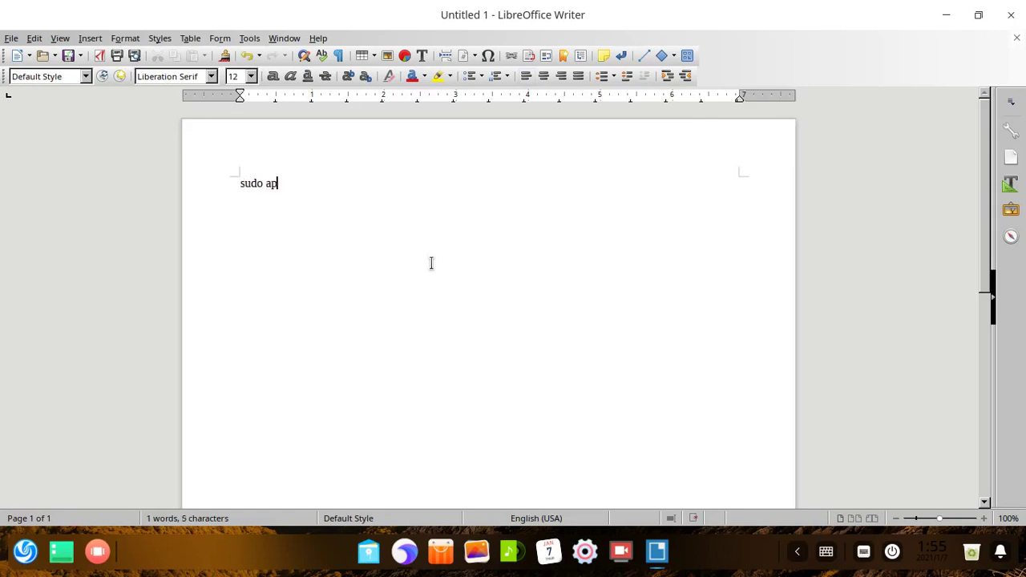
type("apt install msttcorefonts")
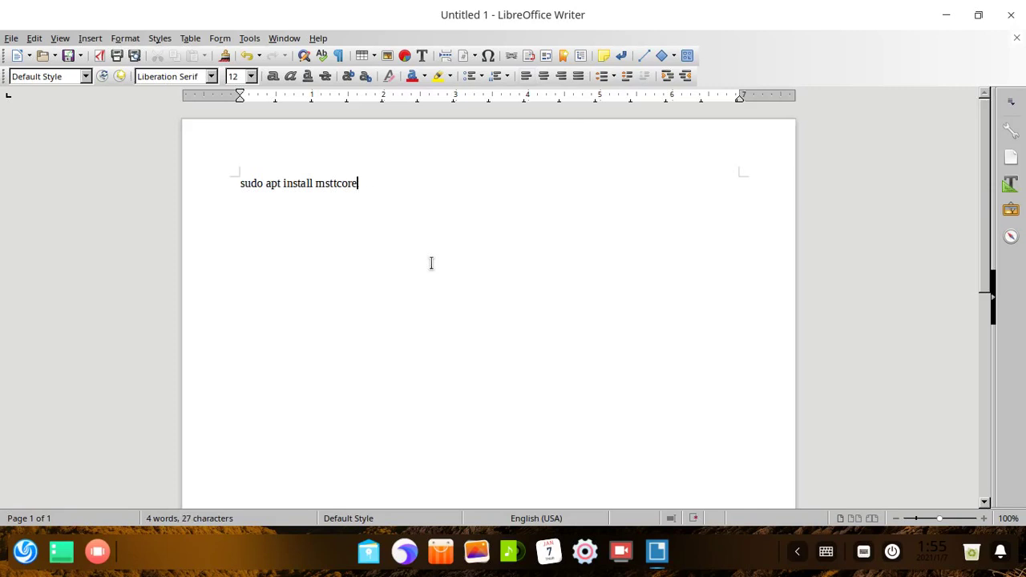
triple_click(247, 183)
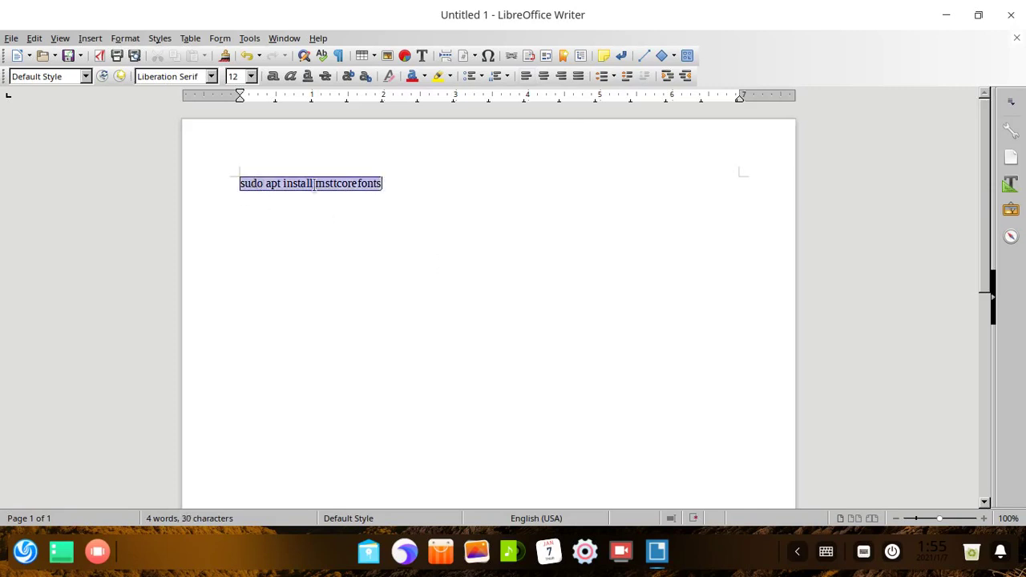
Look through the font list again without changing the selected line's font, and close LibreOffice Writer.
left_click(212, 76)
scroll(201, 164, "down", 10)
scroll(201, 162, "up", 10)
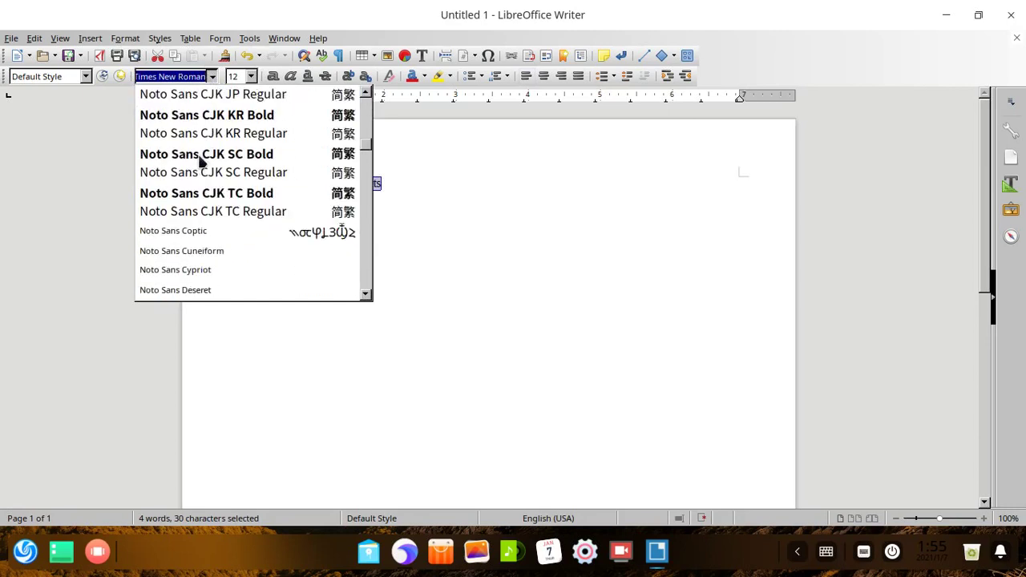
left_click(542, 243)
left_click(507, 227)
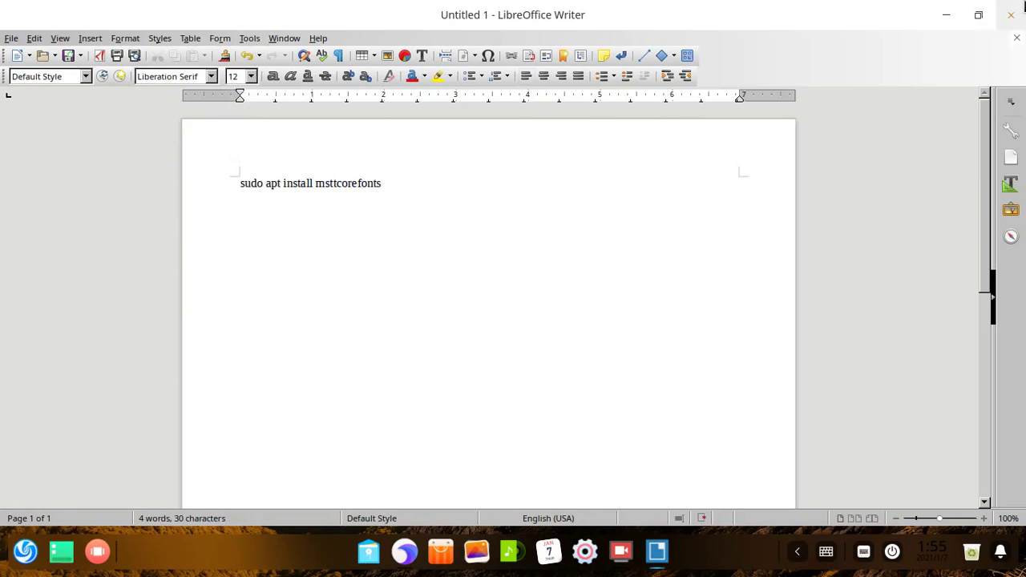
left_click(1011, 14)
left_click(475, 301)
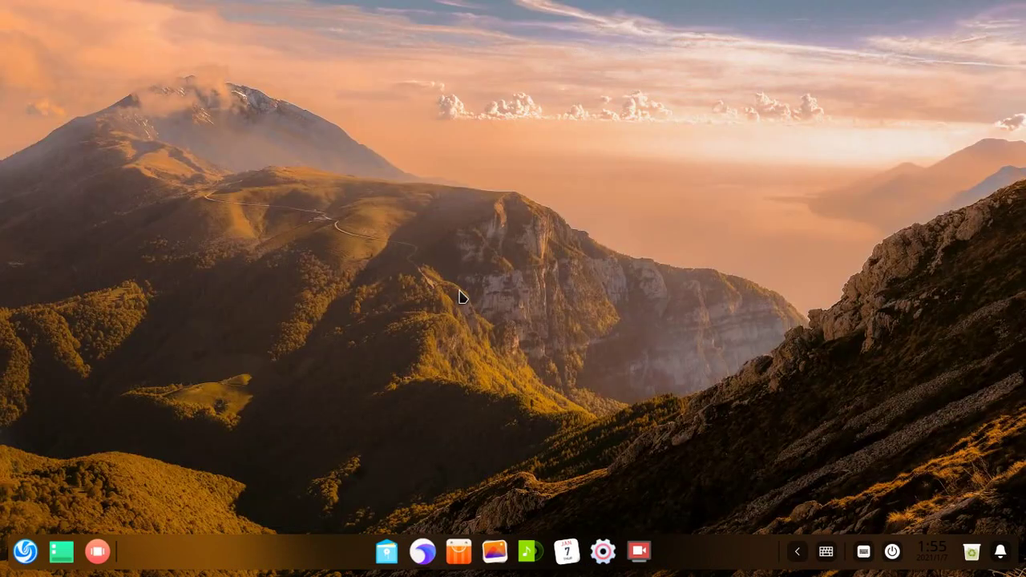
View the installed WPS applications in the launcher, switch to the browser and open the WPS Office site at linux.wps.com.
key("super")
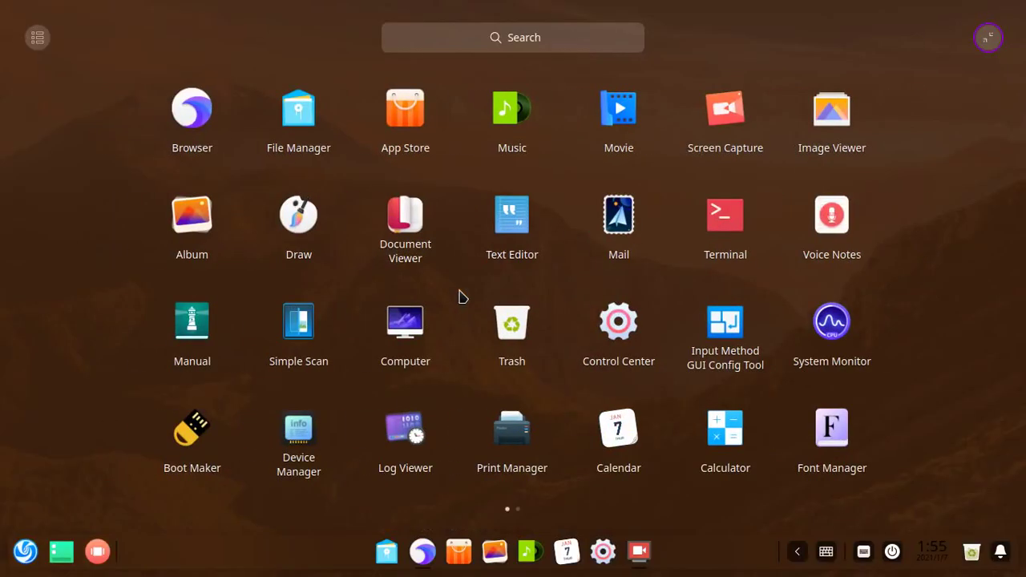
scroll(462, 296, "down", 1)
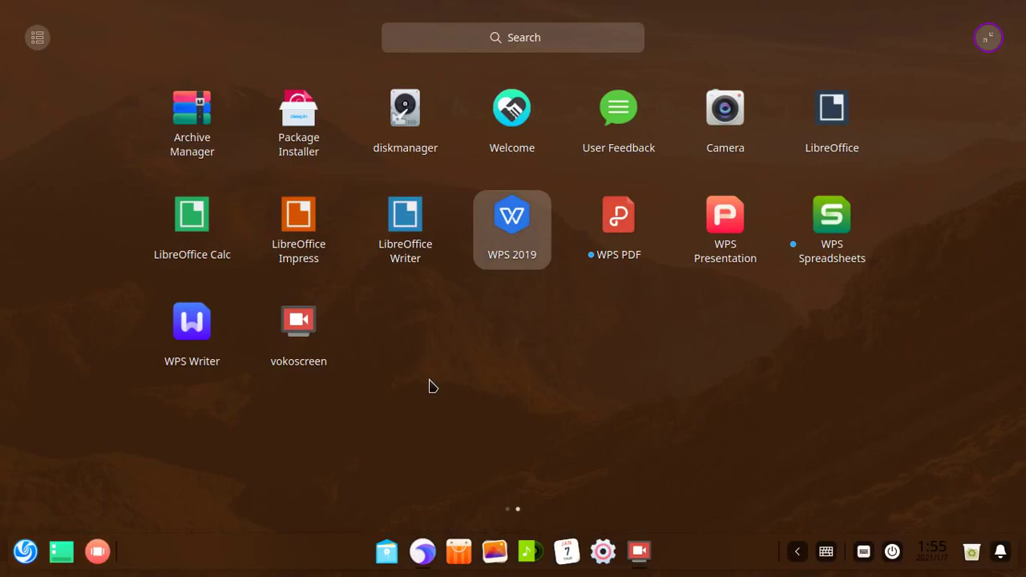
left_click(416, 559)
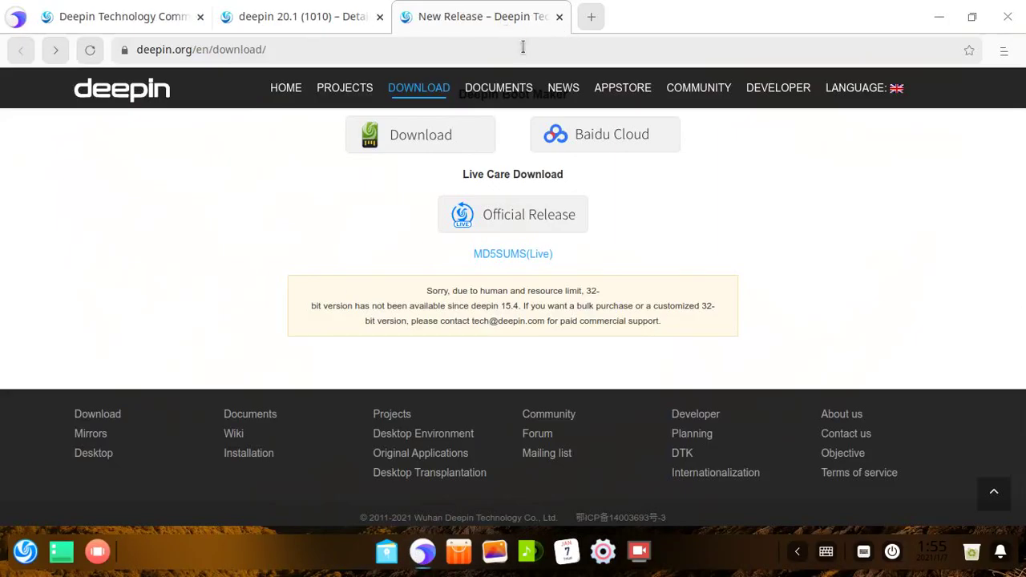
left_click(523, 47)
type("wp")
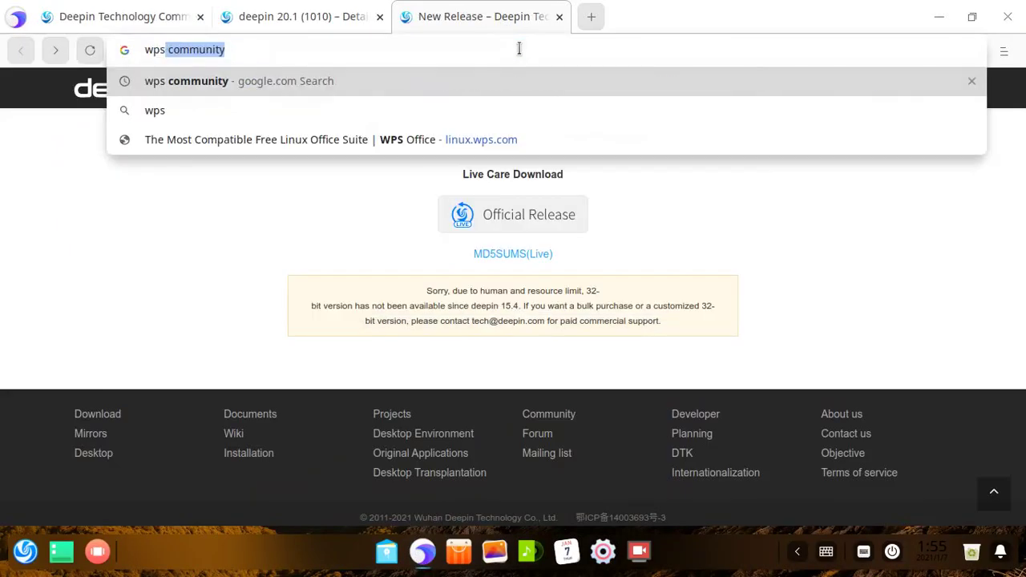
type("s")
left_click(398, 137)
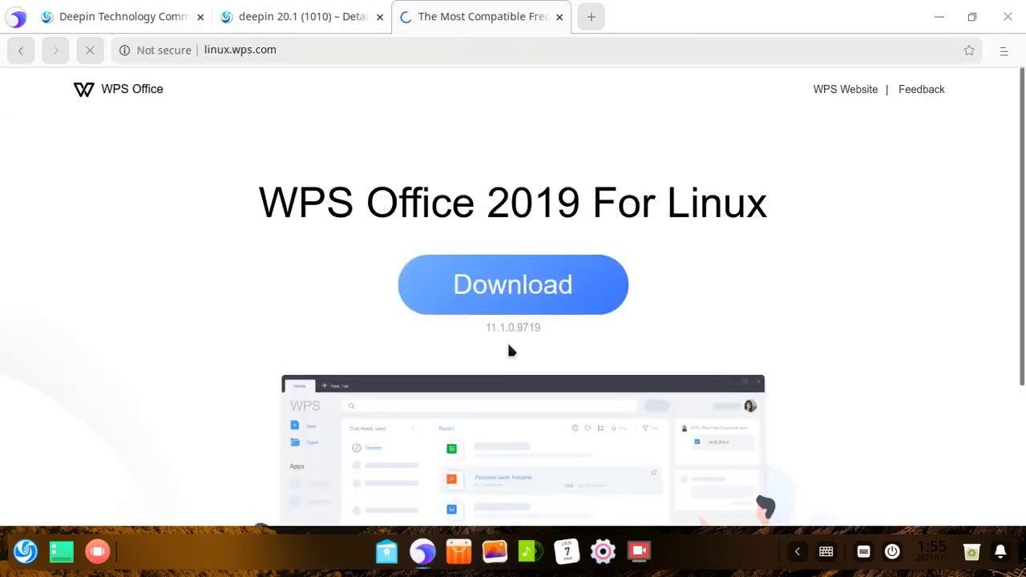
Highlight the WPS Office 2019 For Linux version number and open its download package options.
left_click_drag(485, 330, 551, 335)
left_click(558, 334)
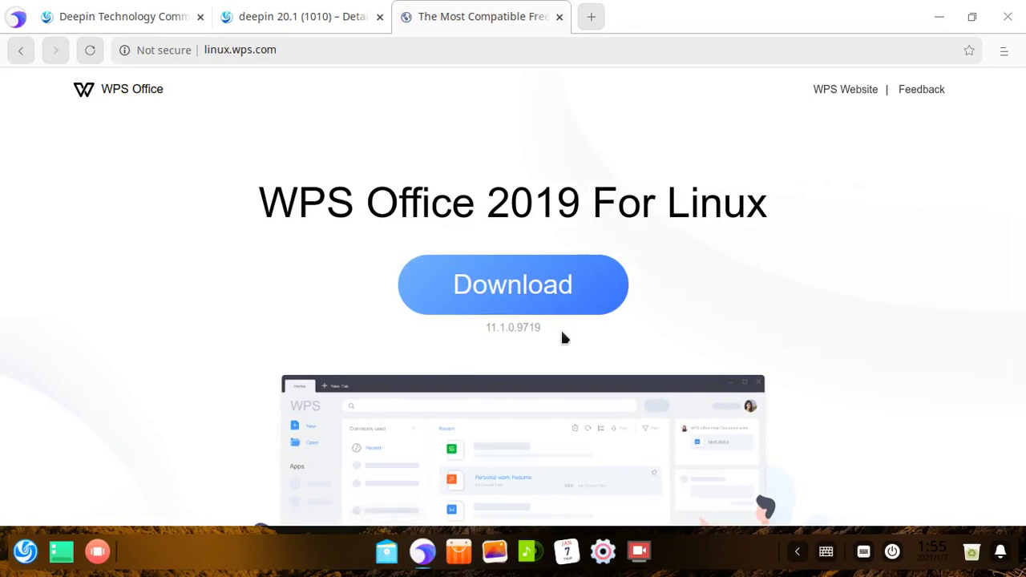
left_click(481, 275)
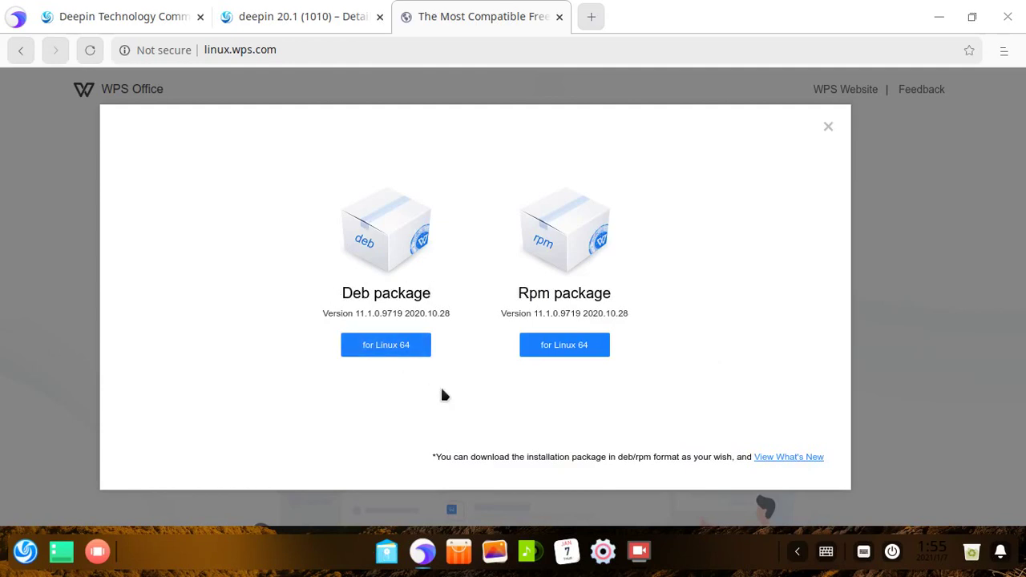
View the second page of installed applications in the launcher and return to the WPS download page.
key("super")
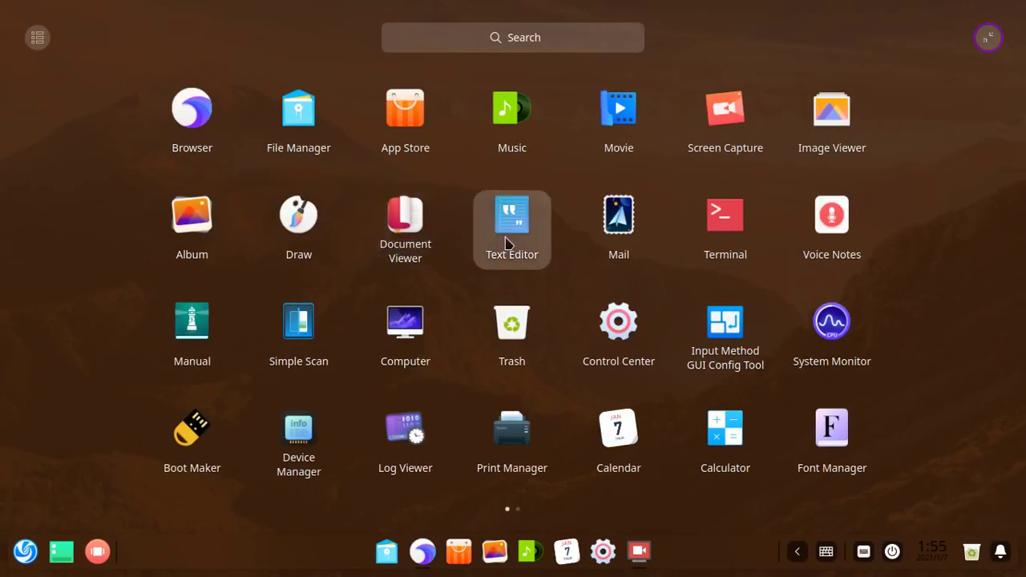
scroll(481, 217, "down", 1)
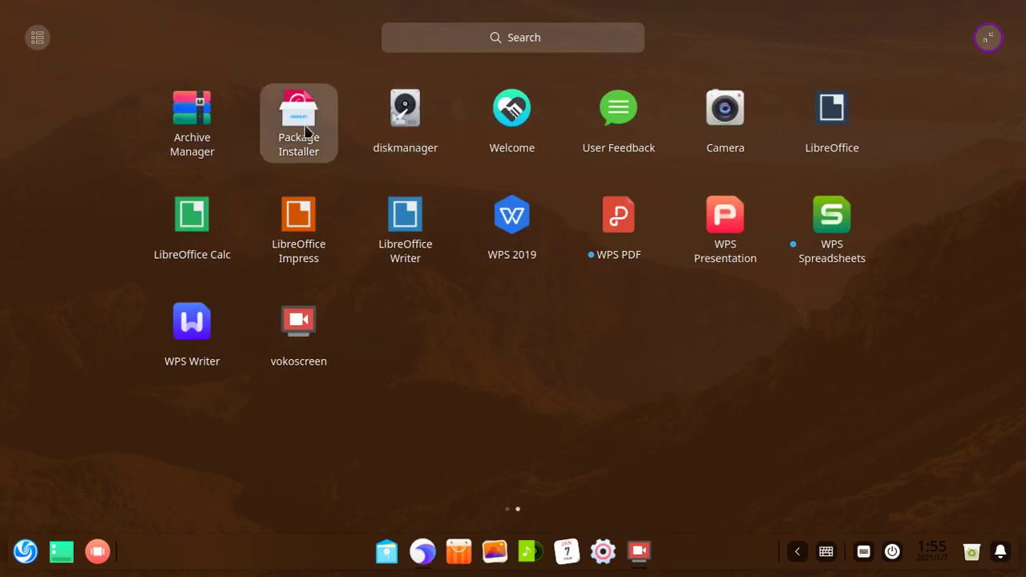
left_click(360, 257)
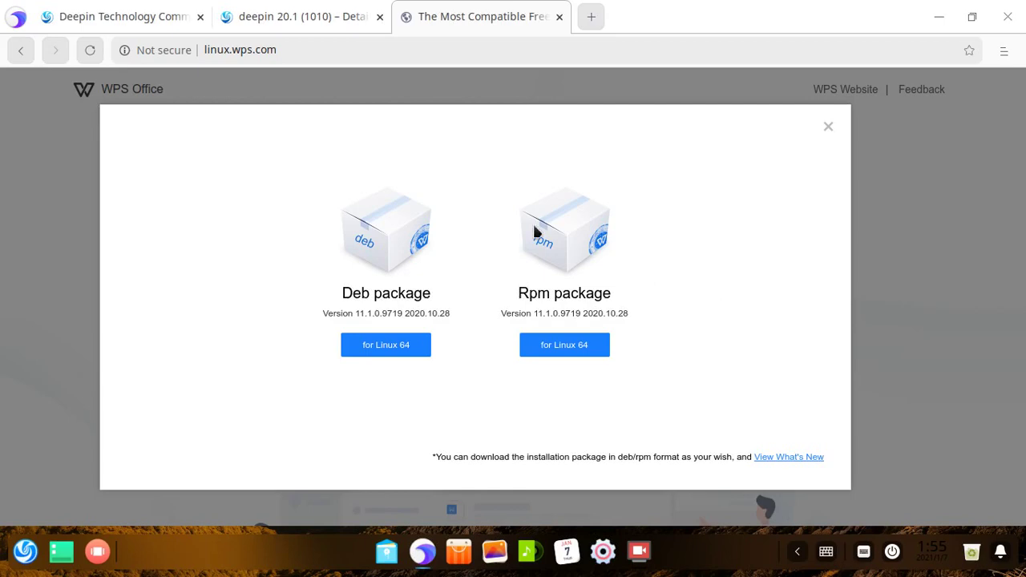
Minimize the browser, search the launcher for "wps" and open WPS Writer.
left_click(424, 553)
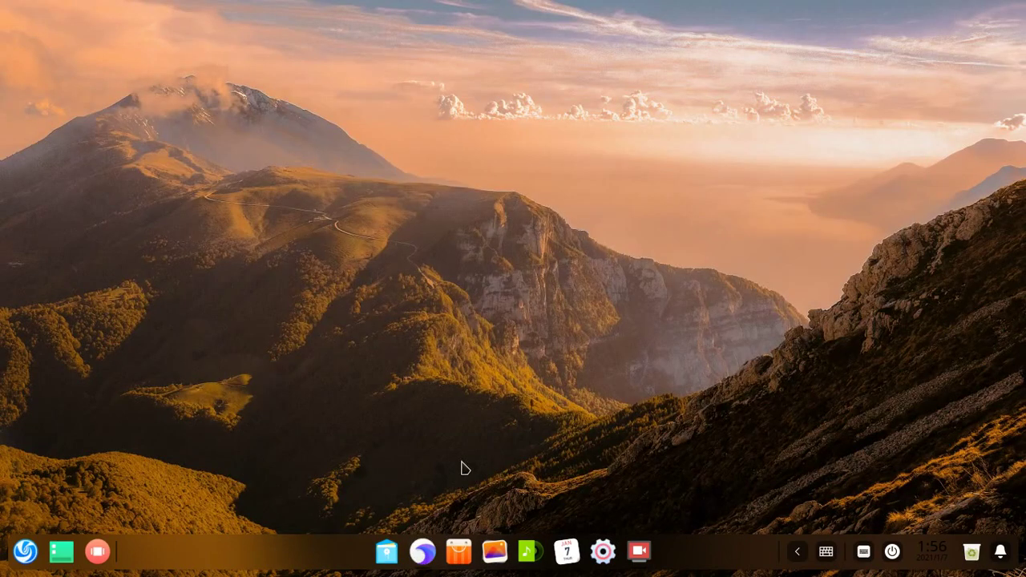
key("super")
type("wps")
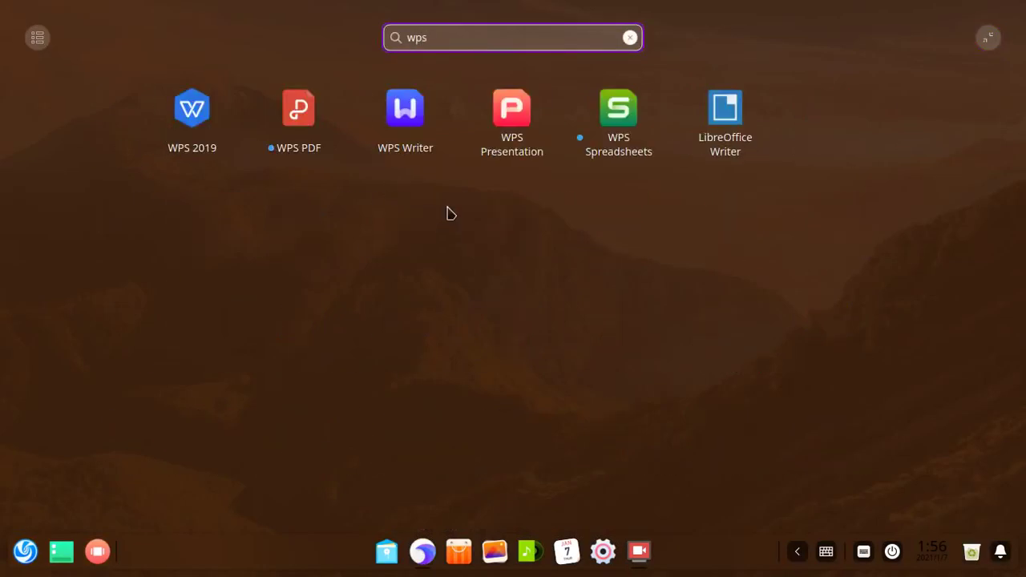
left_click(406, 98)
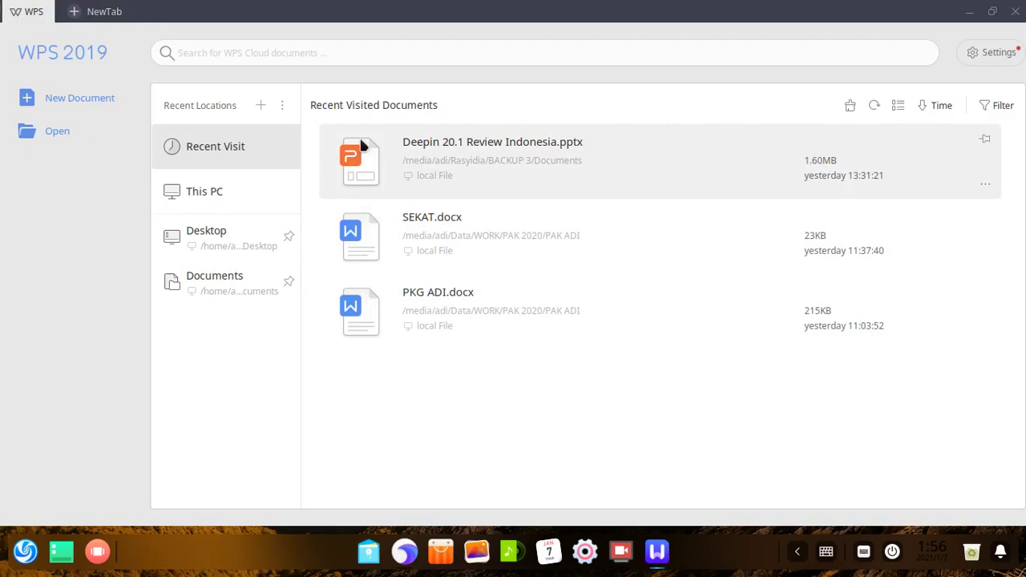
Create an empty document in WPS Writer and look at its font list without choosing a font.
key("ctrl+n")
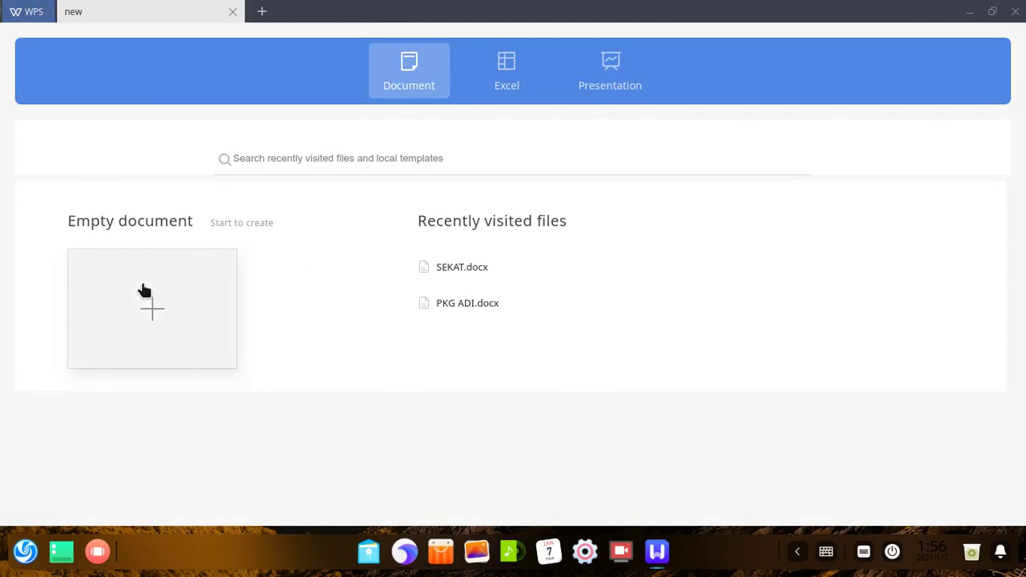
left_click(144, 290)
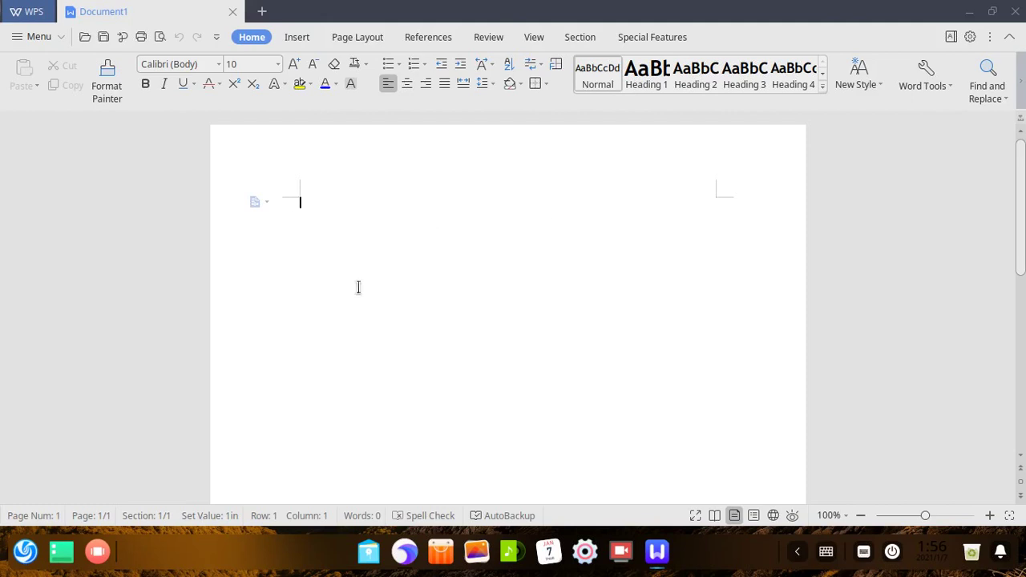
left_click(218, 64)
left_click(502, 286)
Switch the dock to its full-width mode with left-aligned icons and close WPS Writer.
right_click(213, 544)
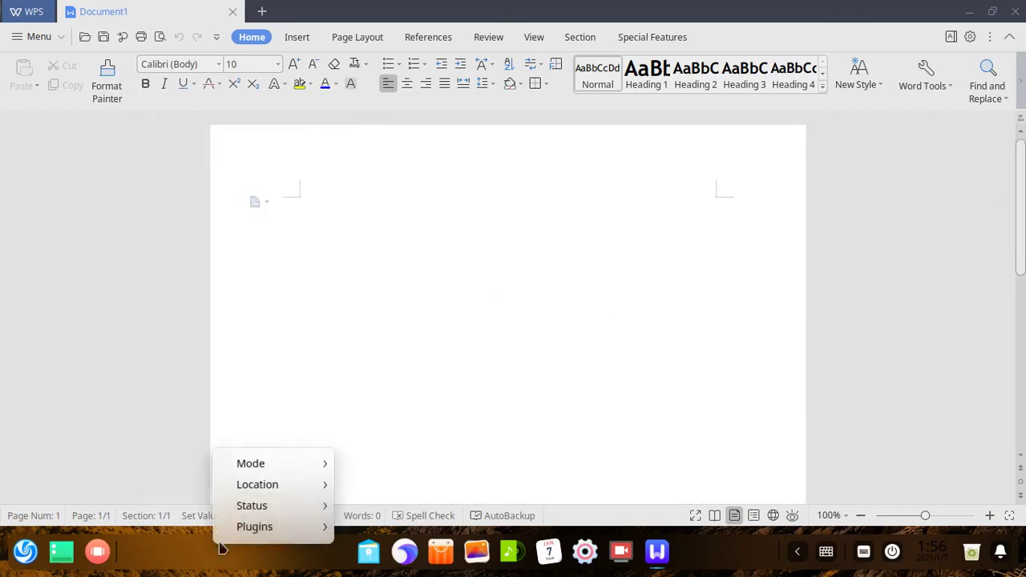
mouse_move(275, 464)
left_click(387, 484)
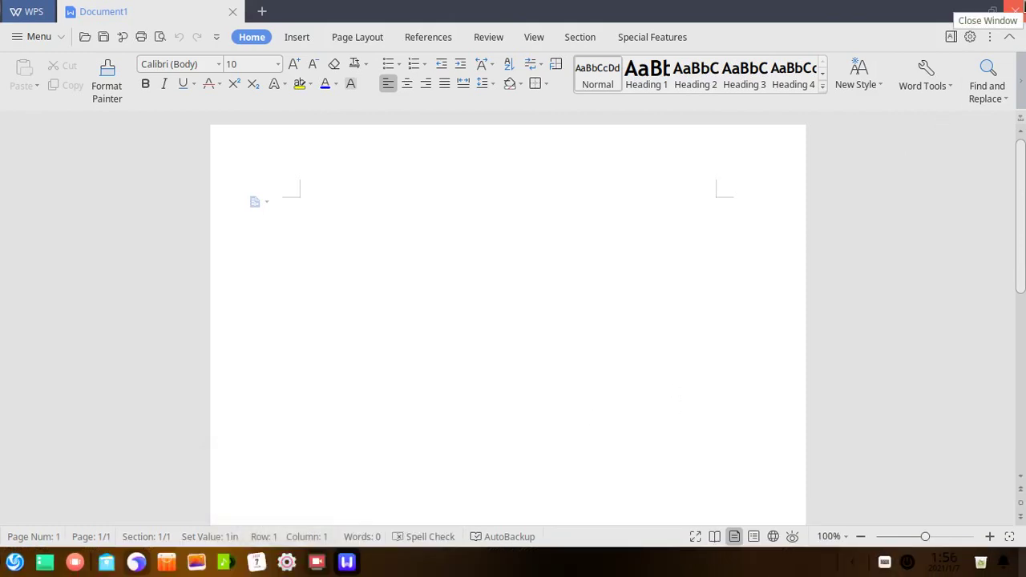
left_click(1015, 10)
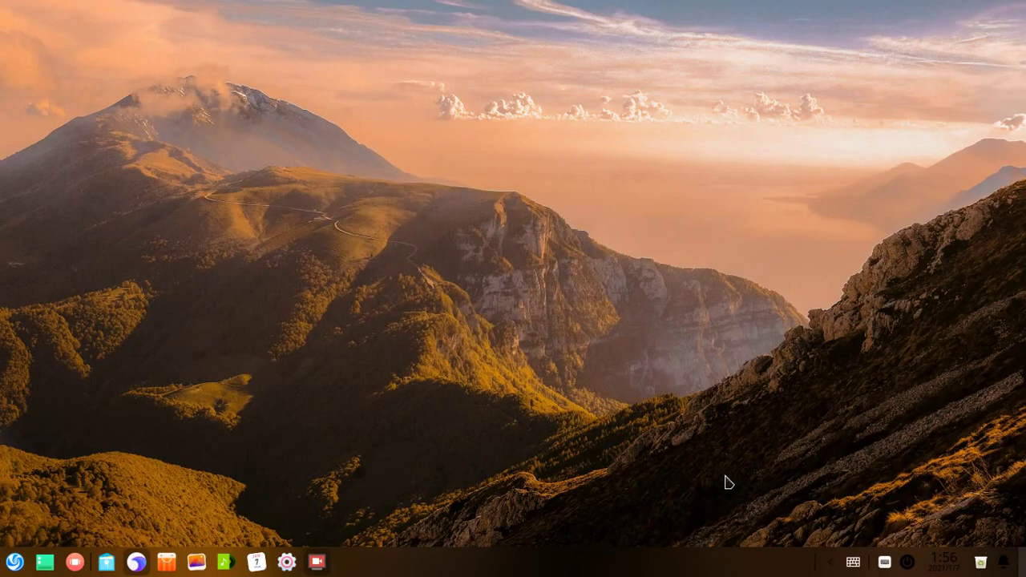
Open the Control Center, move its window slightly up and open the Personalization settings.
left_click(287, 567)
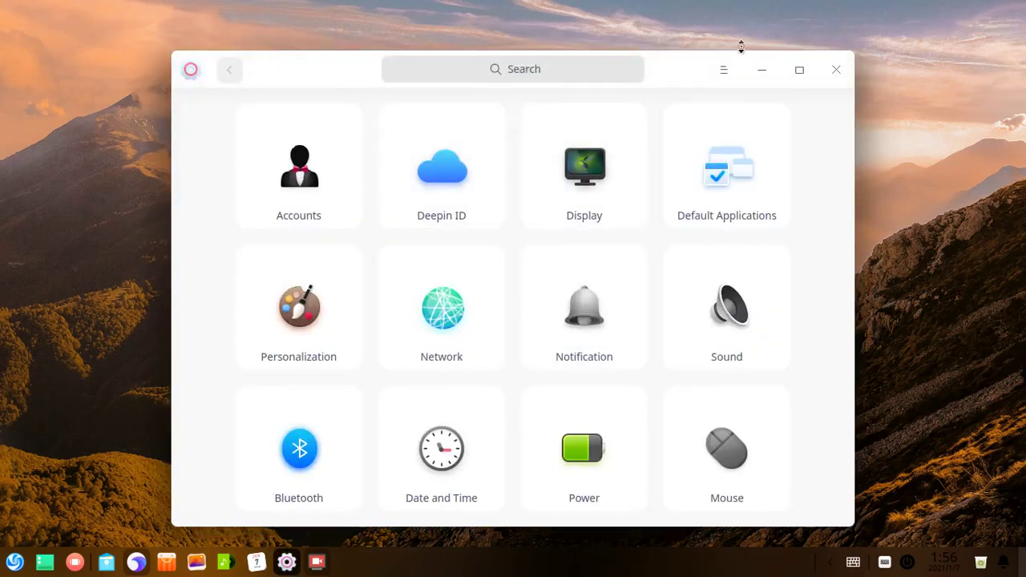
left_click_drag(678, 68, 681, 45)
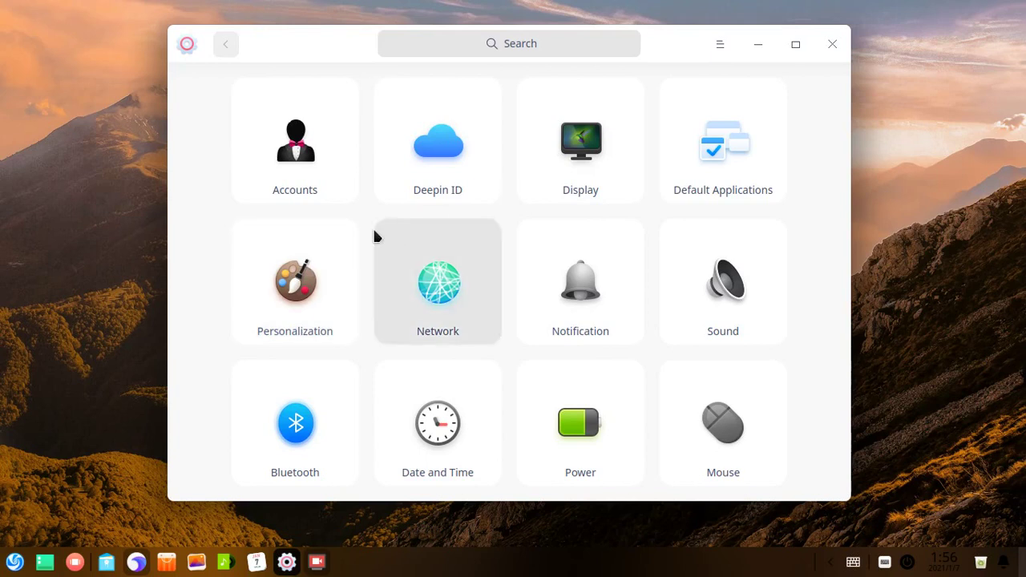
left_click(296, 305)
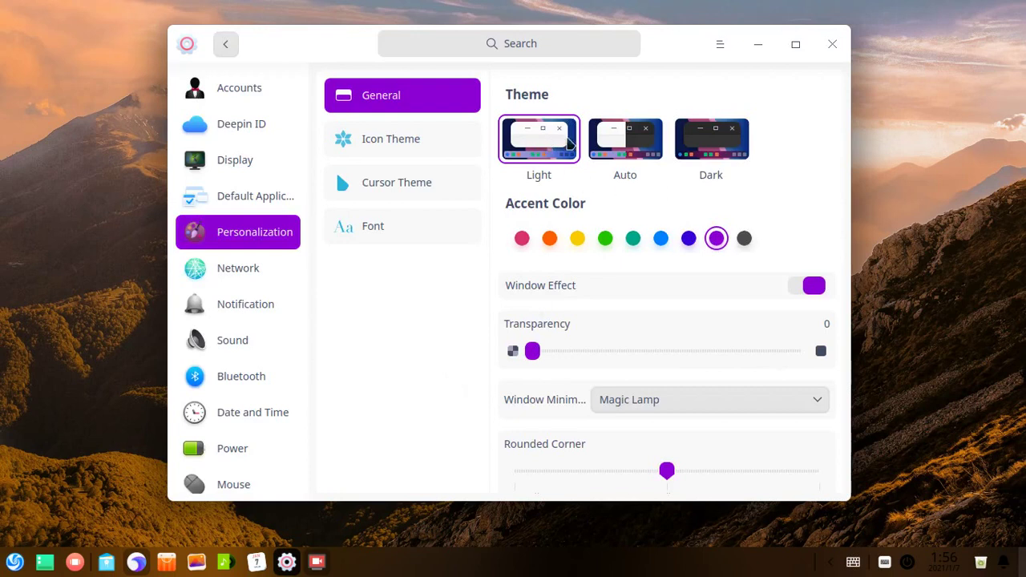
Preview the Auto and Dark themes and return to the Light theme.
left_click(633, 146)
left_click(726, 153)
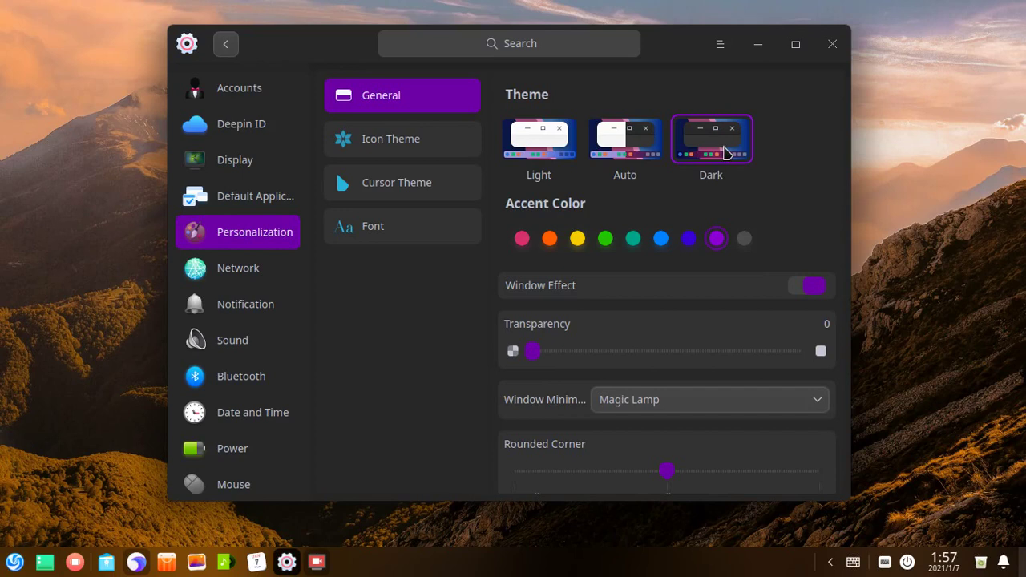
left_click(542, 147)
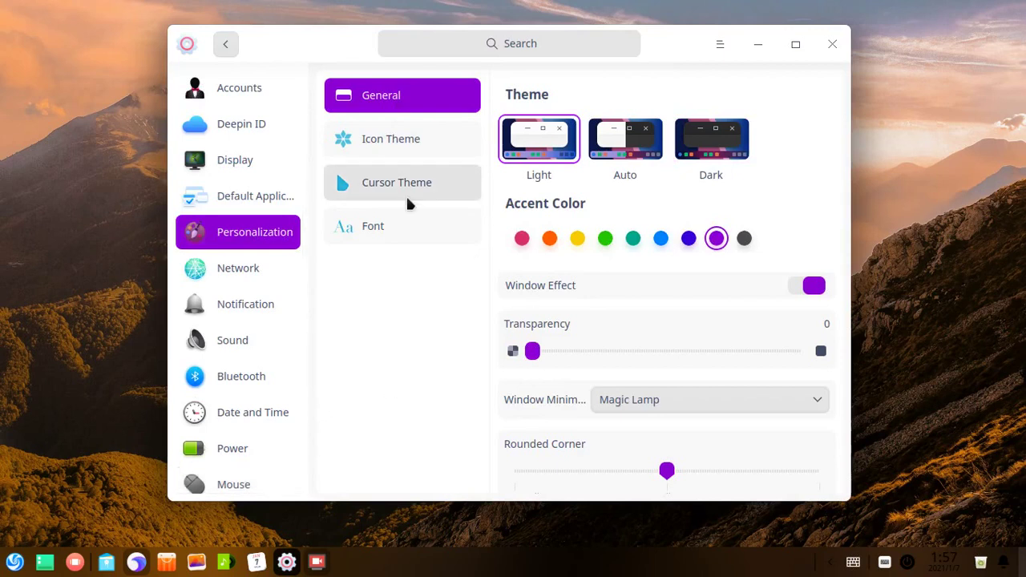
Set the accent color to blue, drawing a selection rectangle on the desktop before and after to compare its color.
left_click(16, 561)
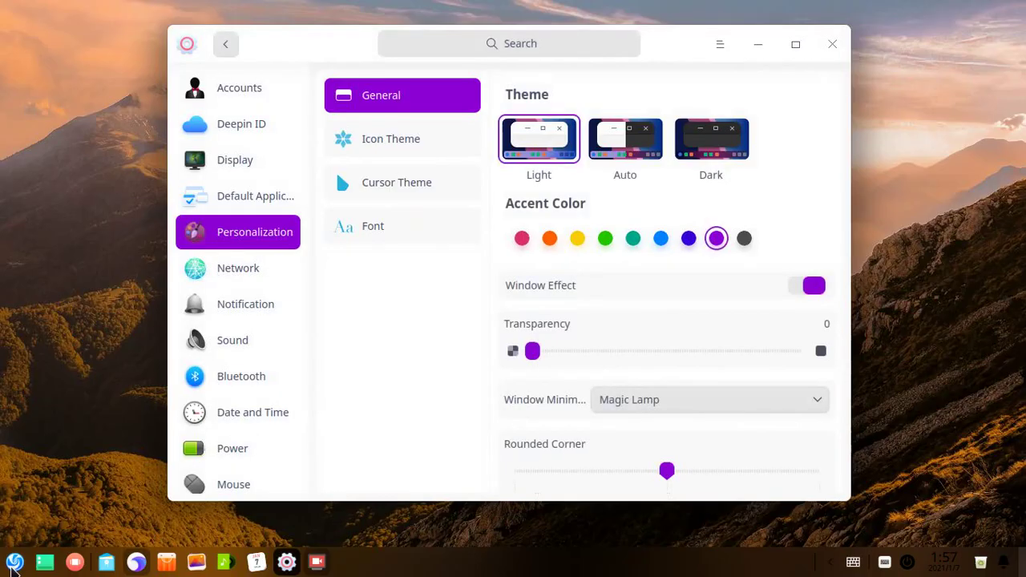
left_click(15, 569)
left_click(877, 152)
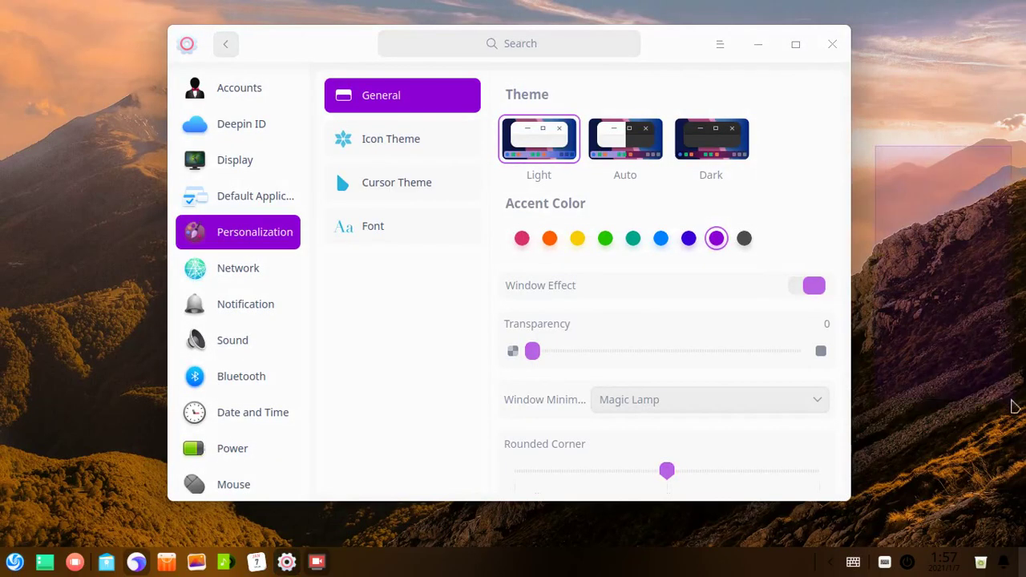
left_click_drag(893, 107, 987, 231)
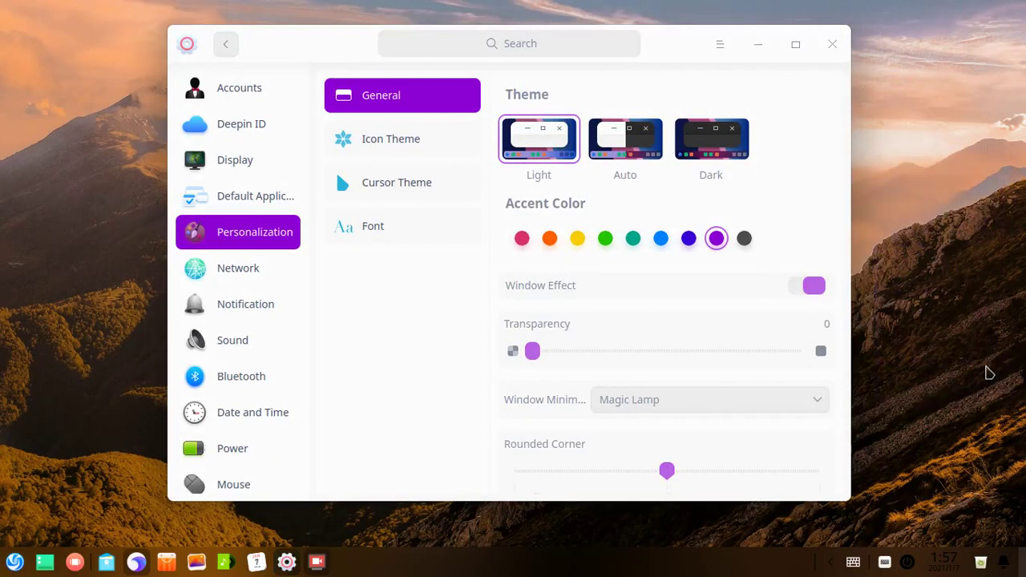
left_click(661, 241)
left_click_drag(887, 66, 967, 265)
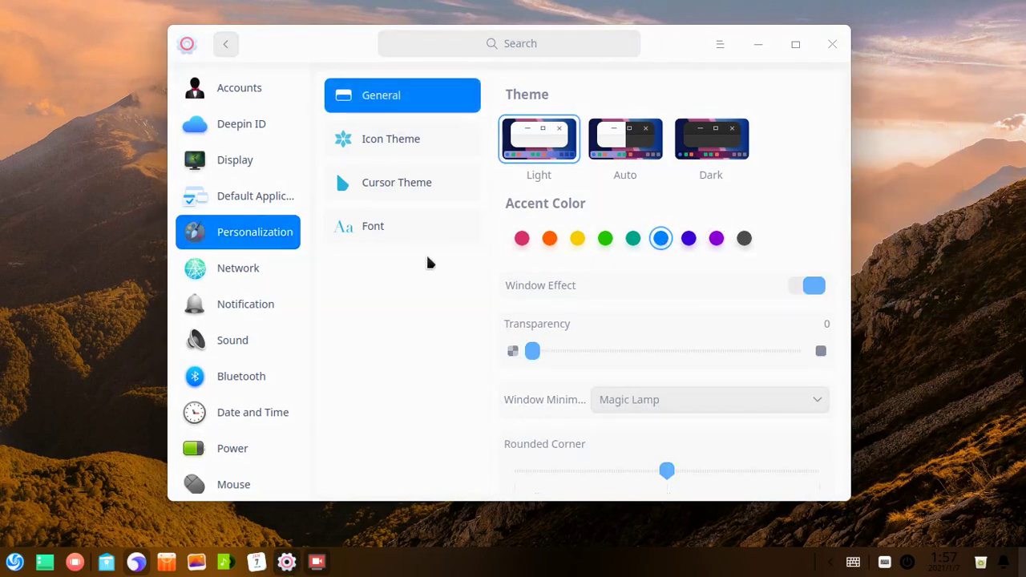
Look through the available icon themes, cursor themes and font settings in Personalization.
left_click(412, 140)
scroll(618, 115, "down", 1)
scroll(619, 114, "up", 1)
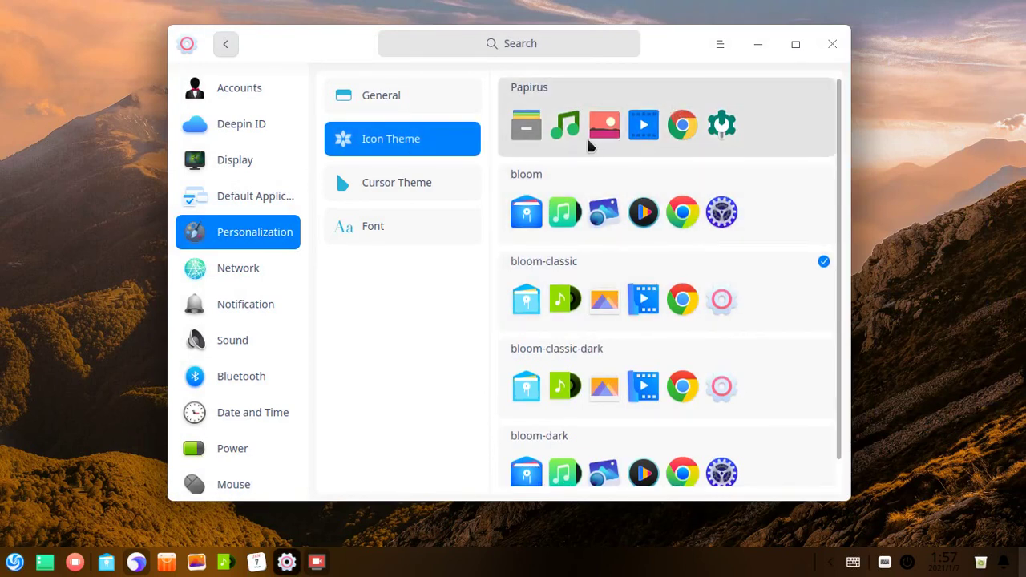
scroll(627, 277, "down", 1)
scroll(641, 288, "up", 1)
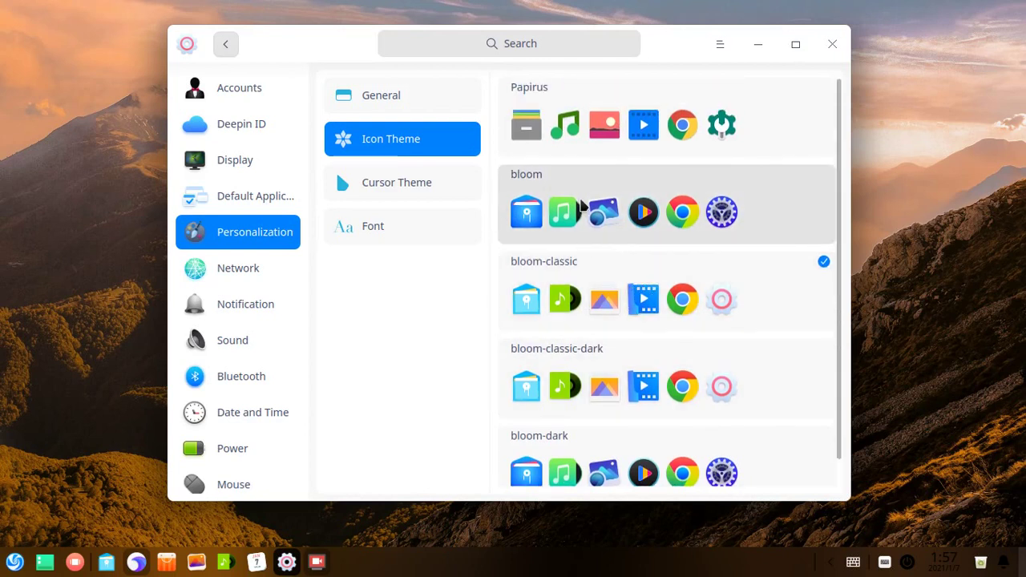
left_click(397, 183)
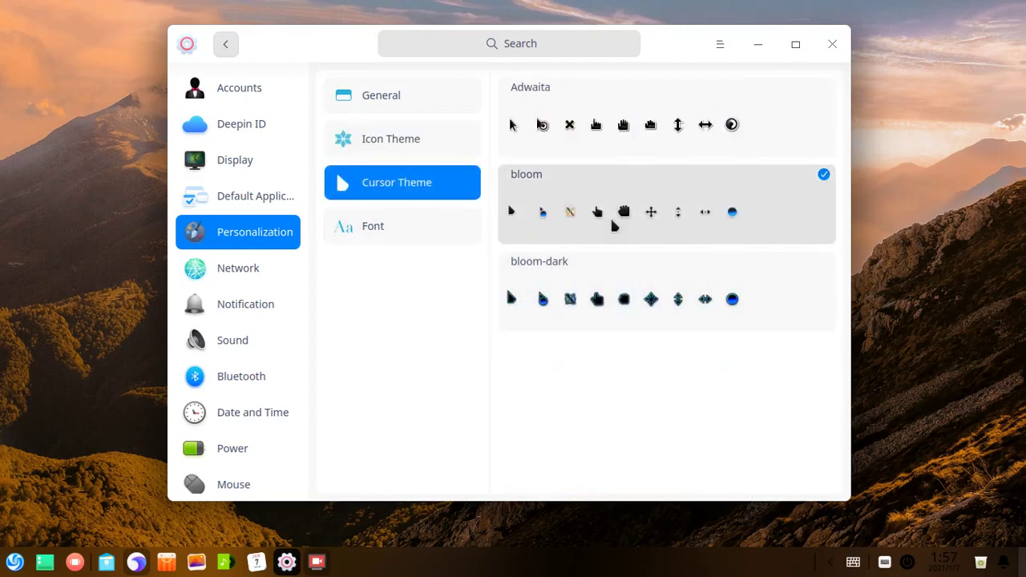
left_click(361, 236)
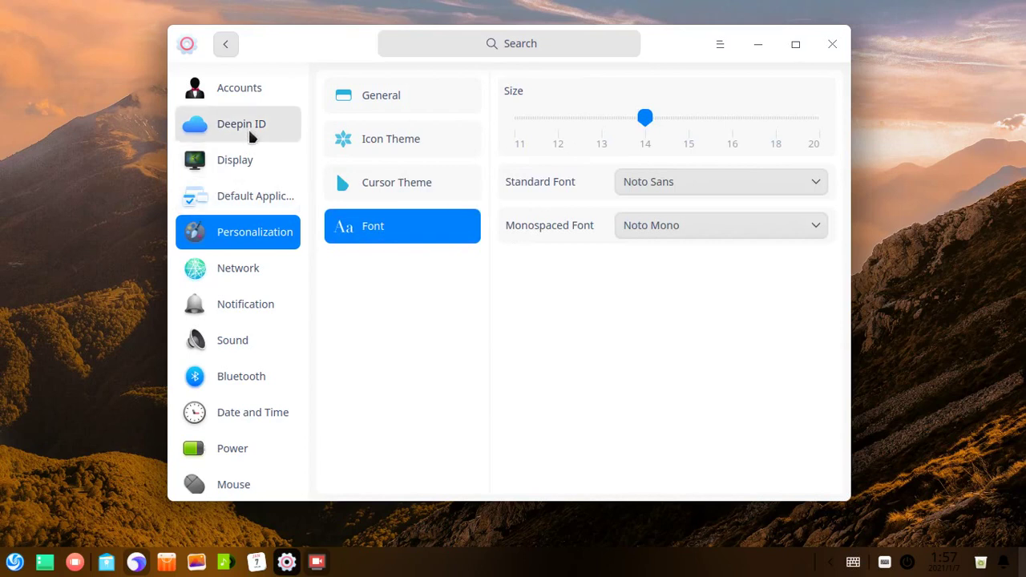
View the Power settings for Plugged In and On Battery and return to the general power plans.
left_click(247, 444)
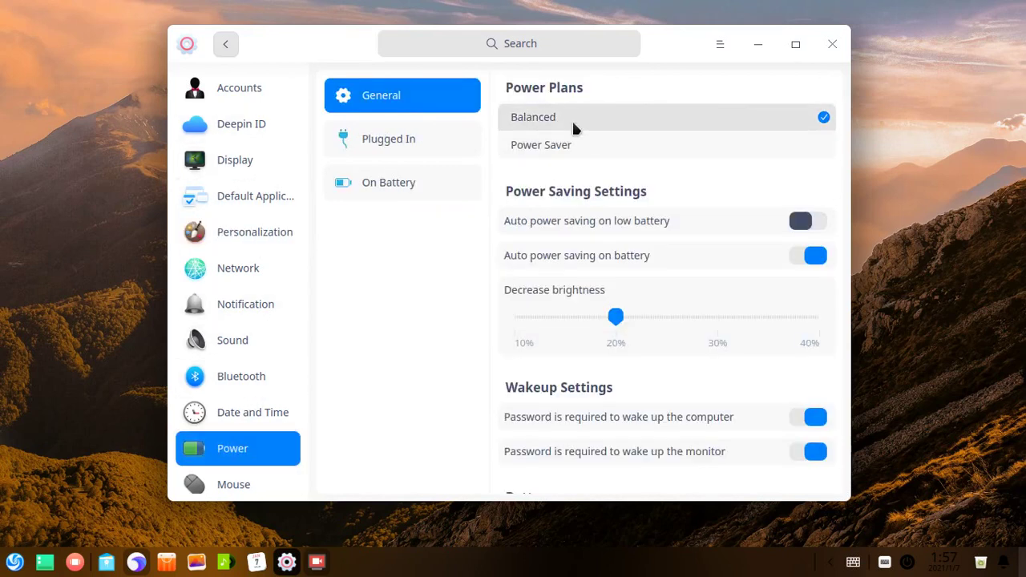
left_click(396, 133)
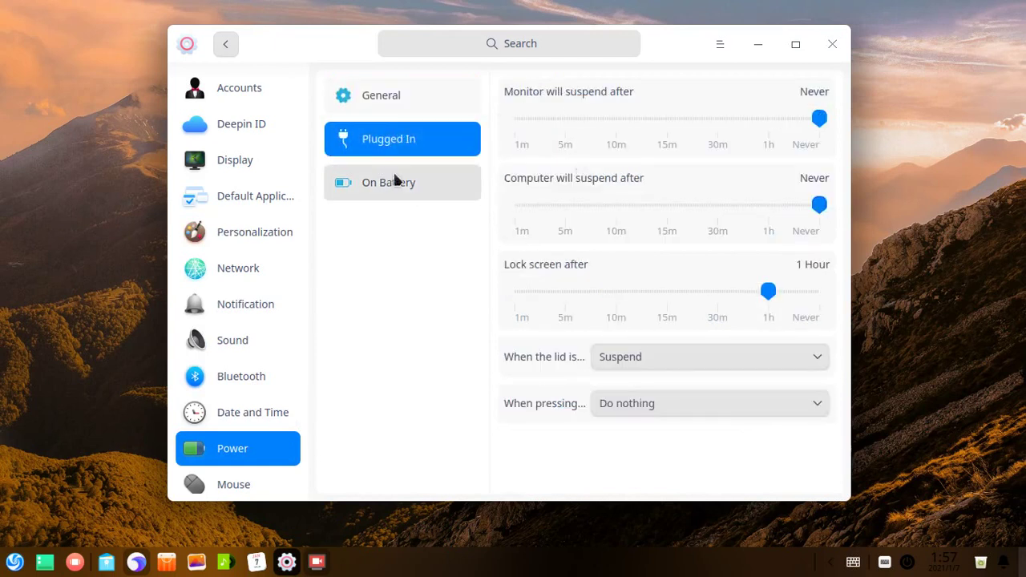
left_click(385, 186)
left_click(411, 112)
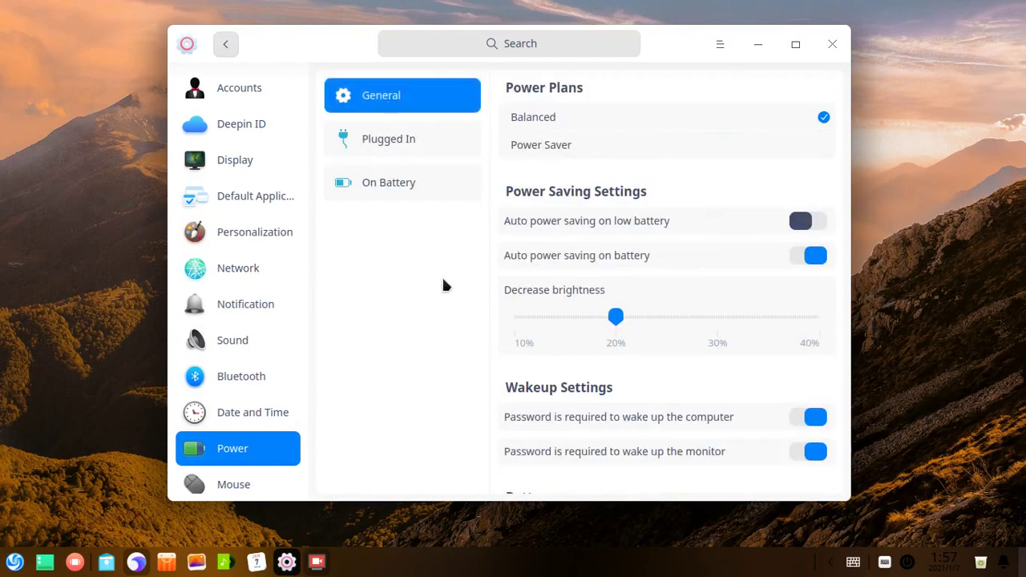
View the Mouse settings, covering the Touchpad, Mouse and General sections.
scroll(263, 344, "down", 3)
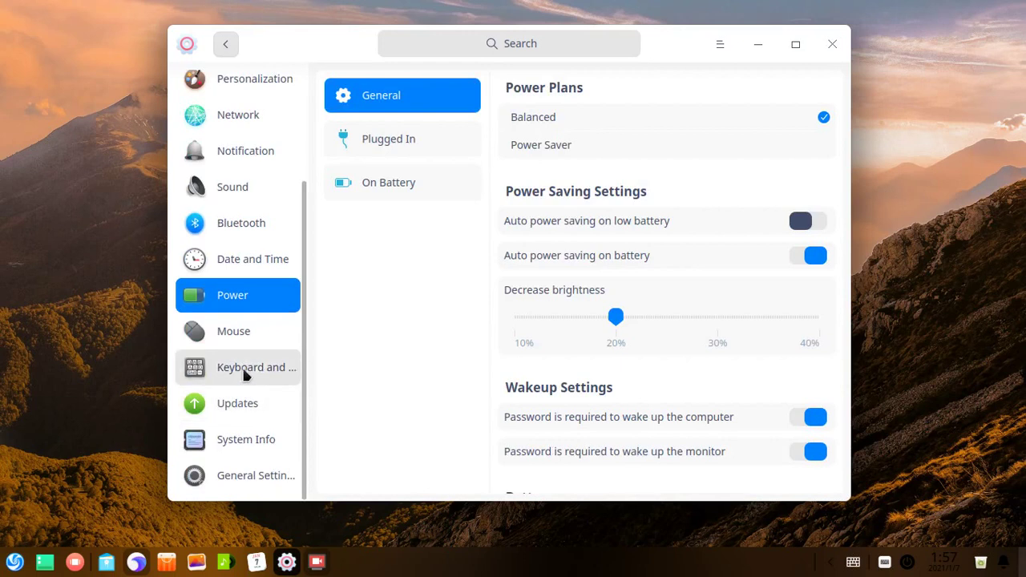
left_click(240, 329)
left_click(389, 189)
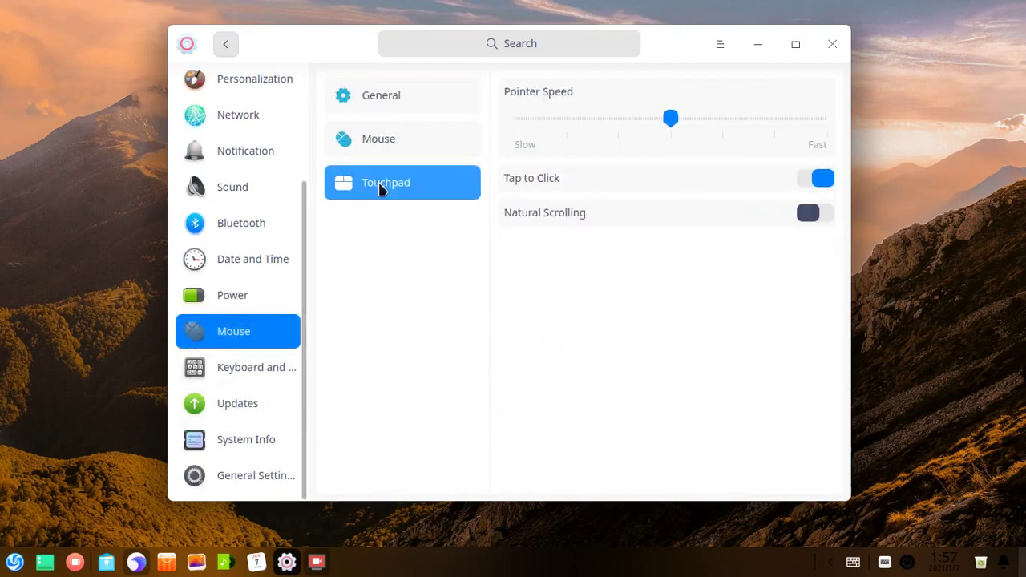
left_click(373, 142)
left_click(378, 103)
View the Updates and Network settings and close the Control Center.
left_click(189, 407)
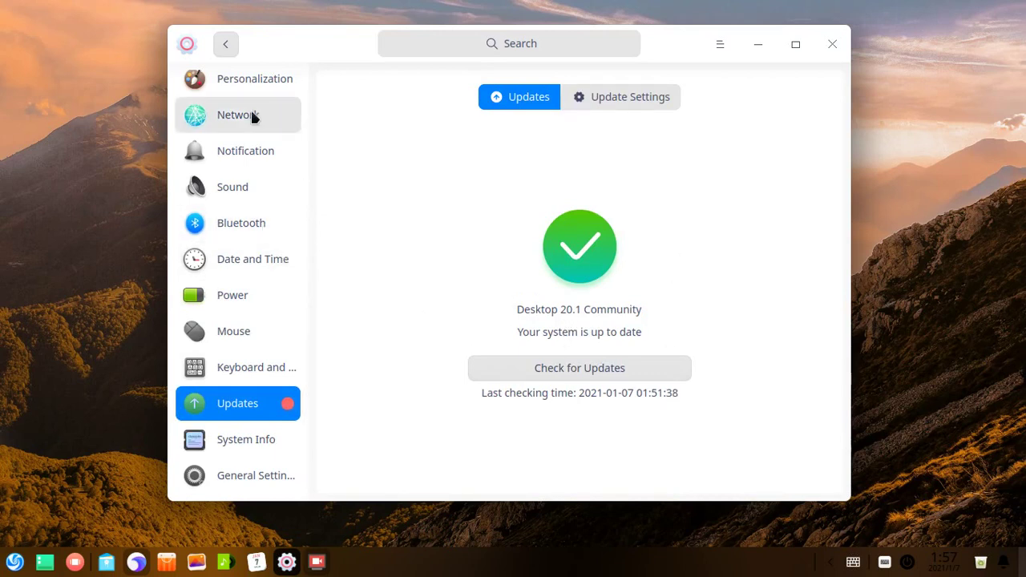
left_click_drag(302, 259, 305, 153)
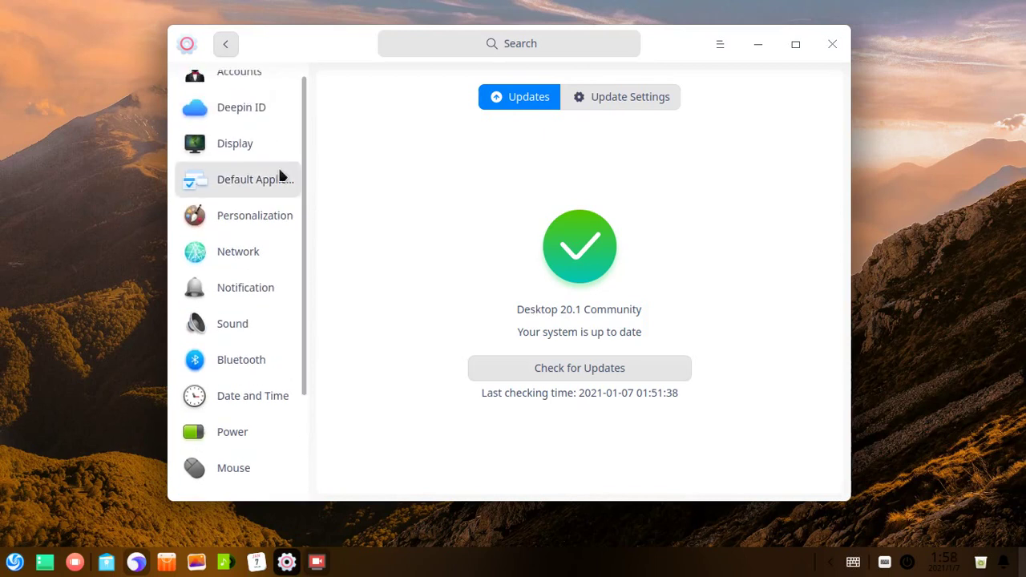
left_click(245, 255)
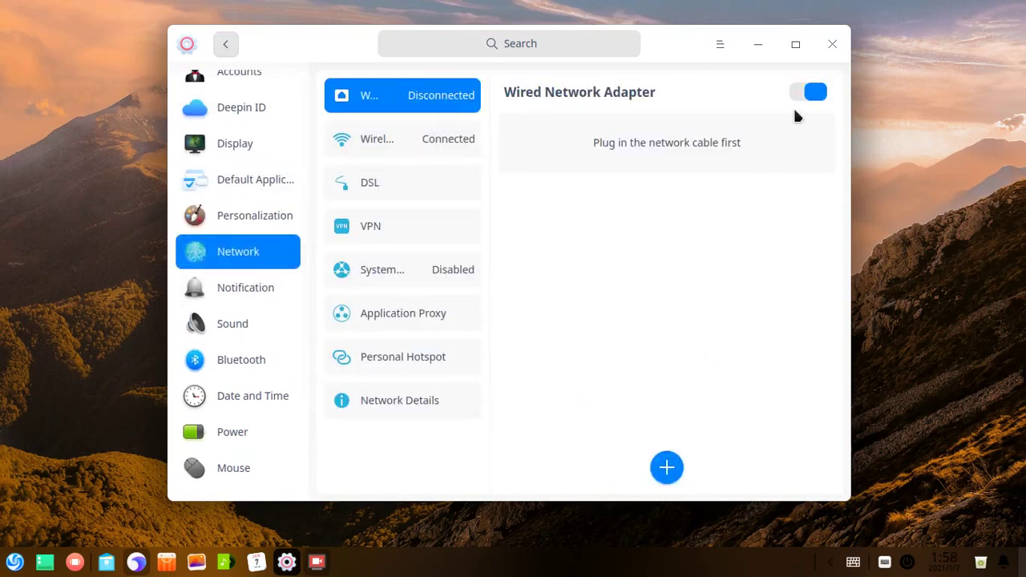
left_click(831, 46)
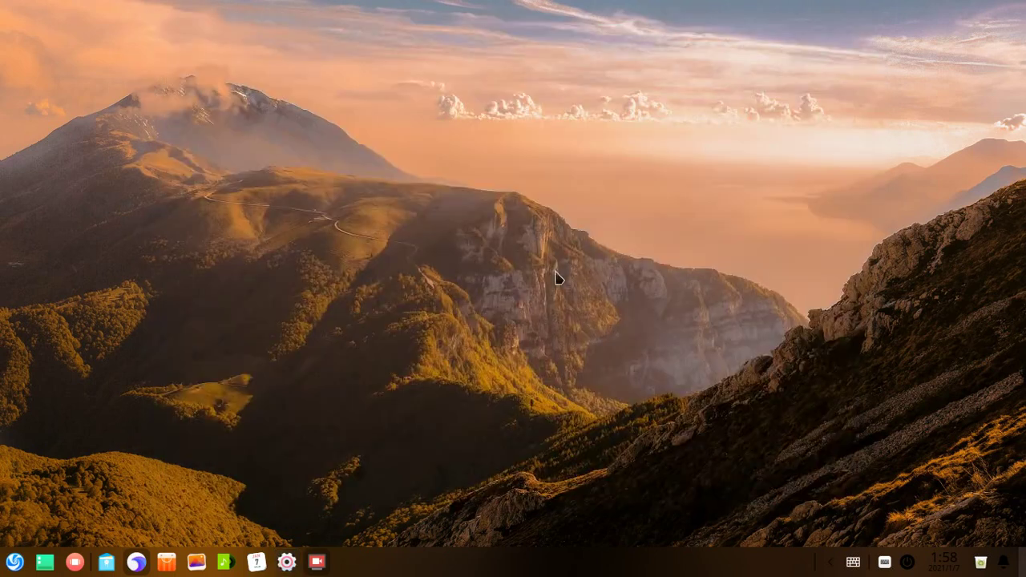
Open the Wallpaper and Screensaver chooser from the desktop and browse through the available wallpapers.
right_click(489, 396)
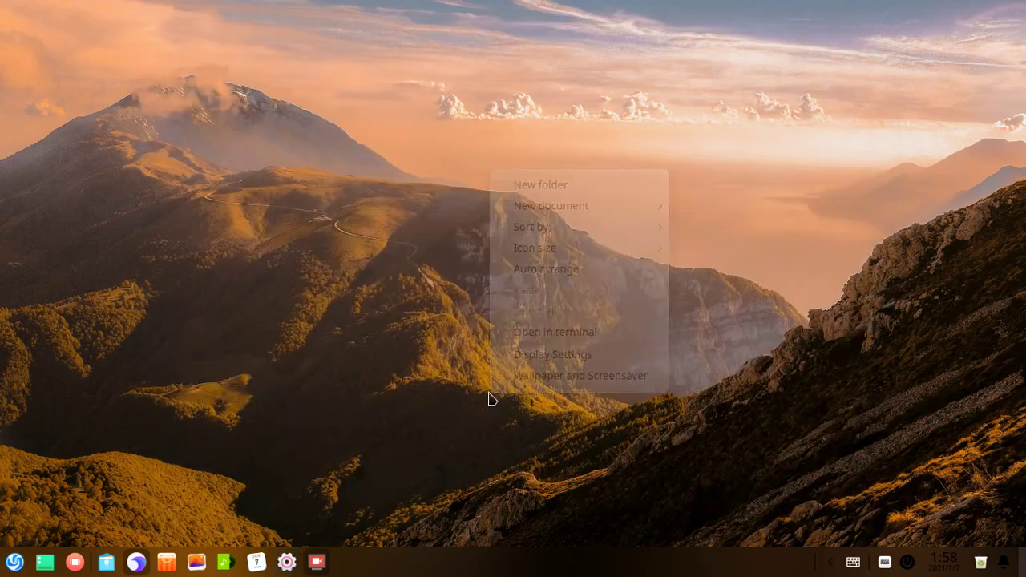
left_click(569, 376)
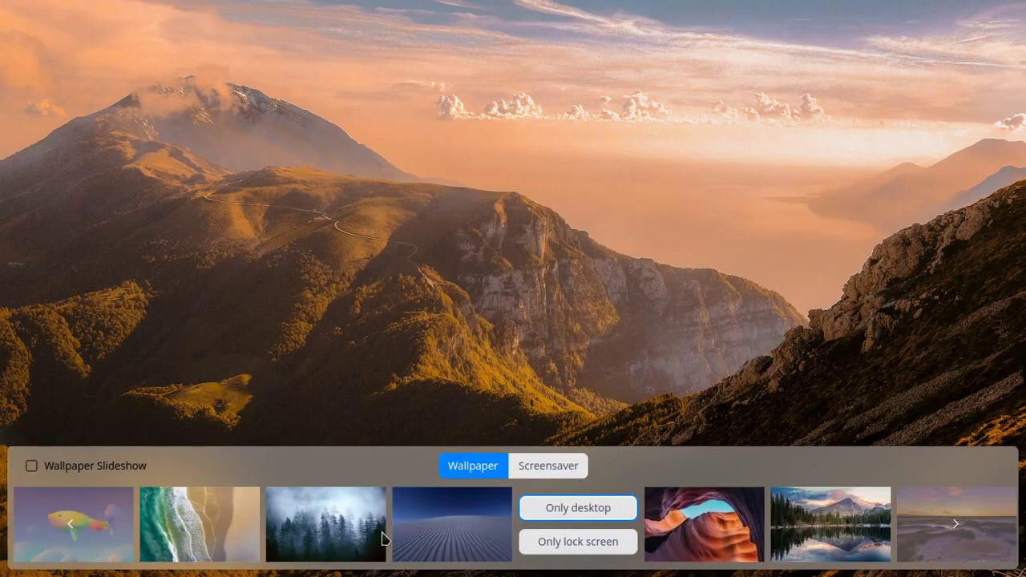
scroll(224, 519, "down", 10)
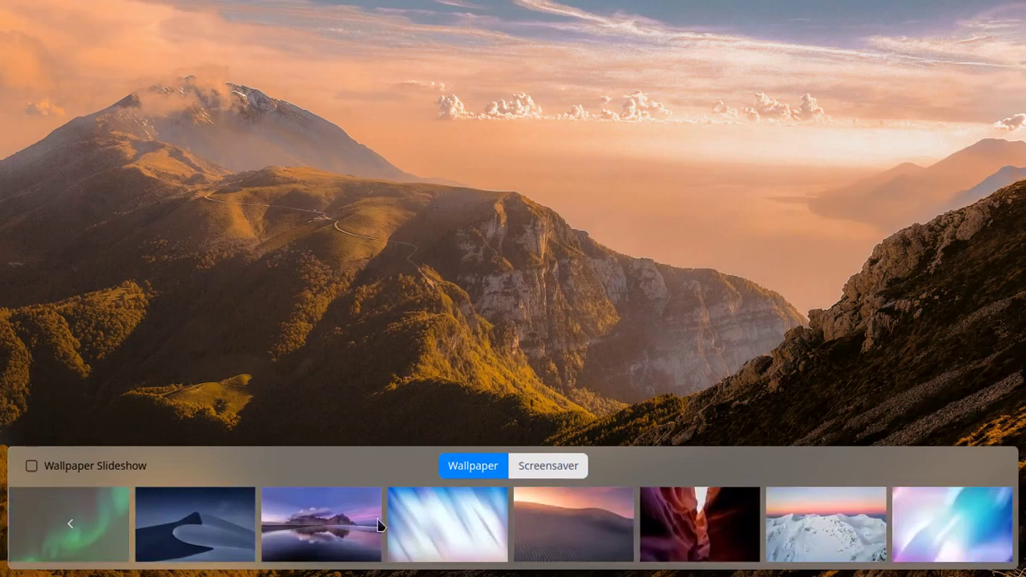
scroll(613, 534, "up", 3)
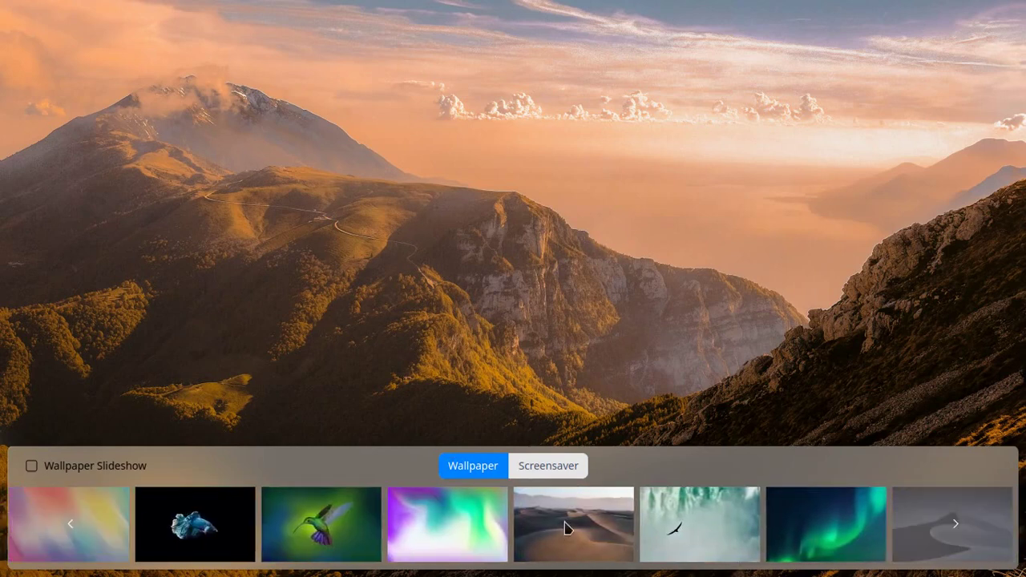
scroll(566, 529, "up", 3)
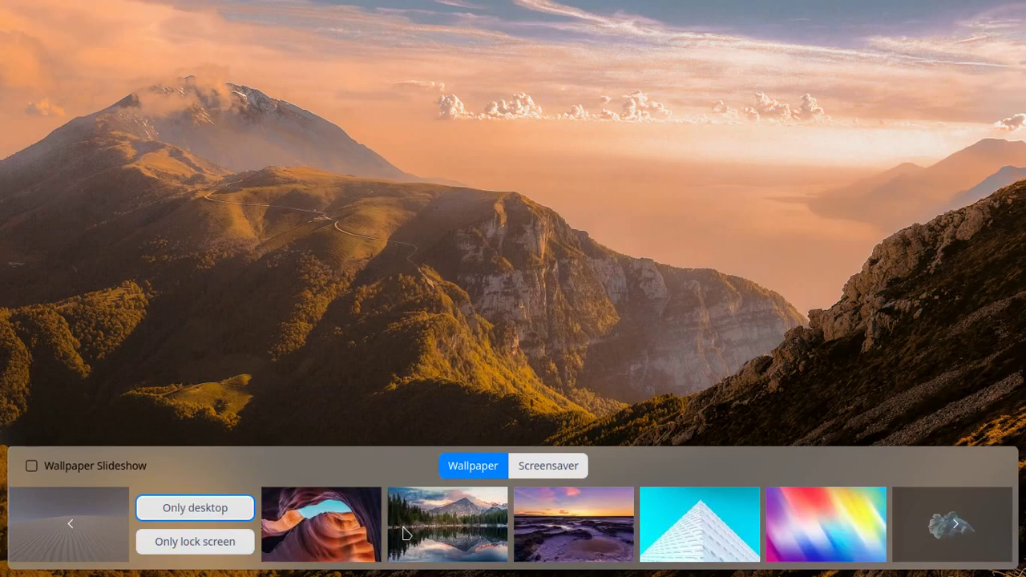
Set the sunlit green hills picture as the desktop wallpaper and close the wallpaper chooser.
scroll(359, 542, "up", 3)
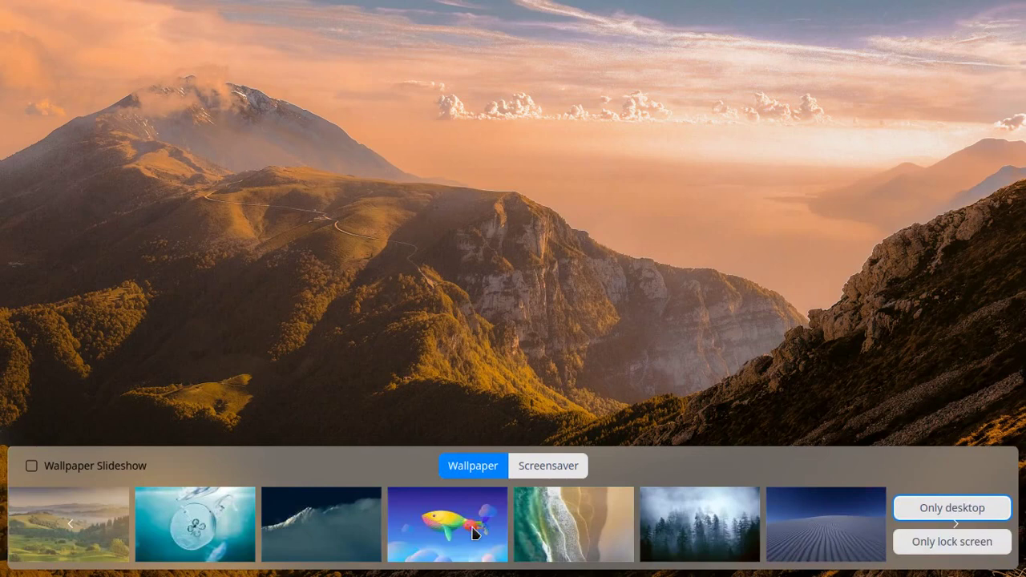
scroll(367, 534, "up", 1)
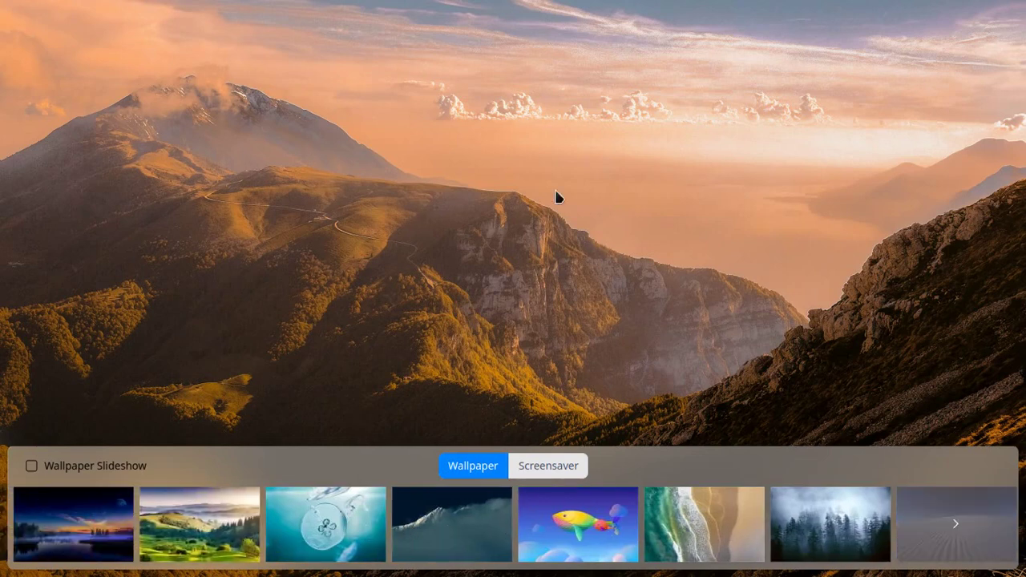
mouse_move(225, 497)
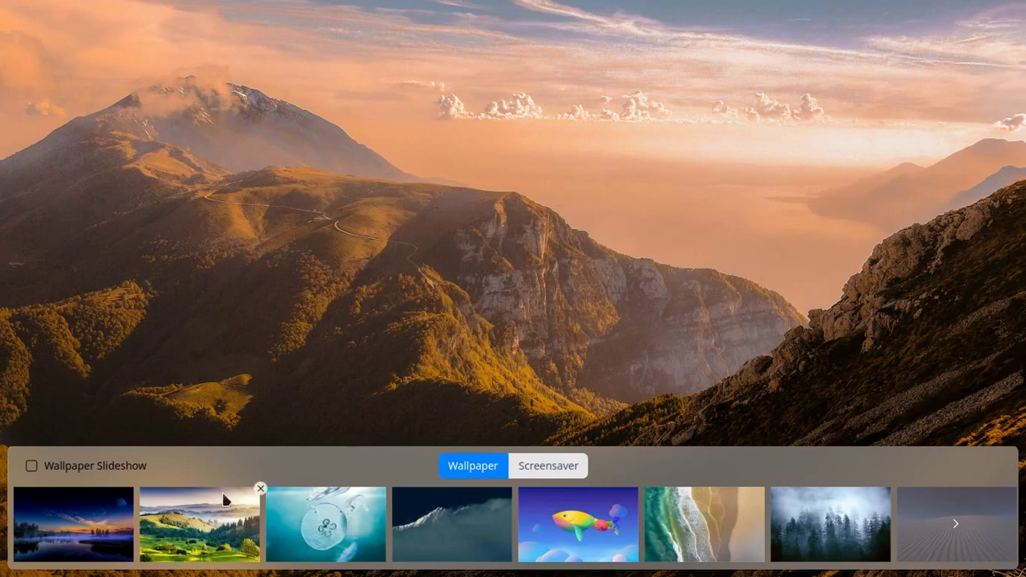
left_click(189, 526)
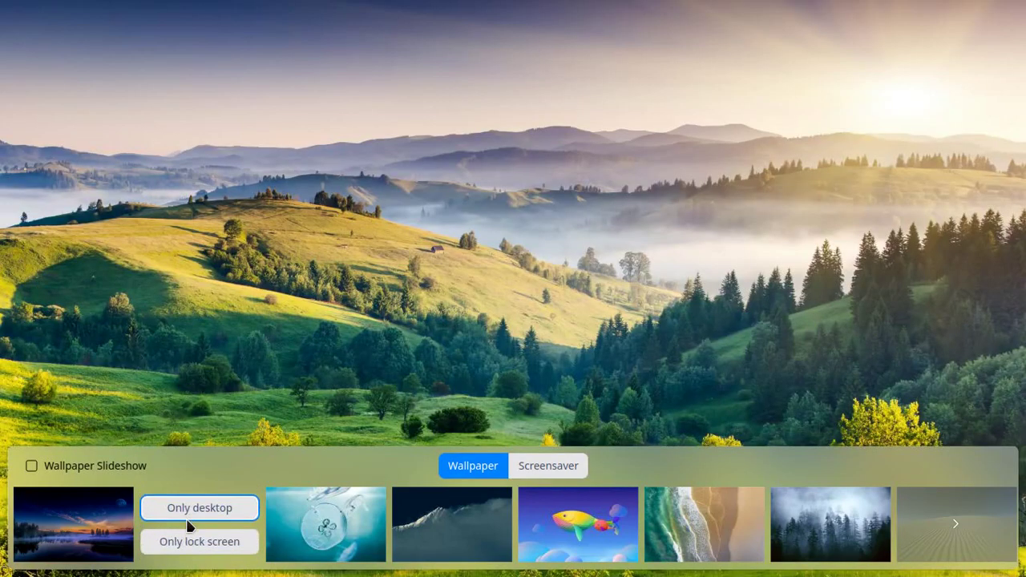
left_click(346, 335)
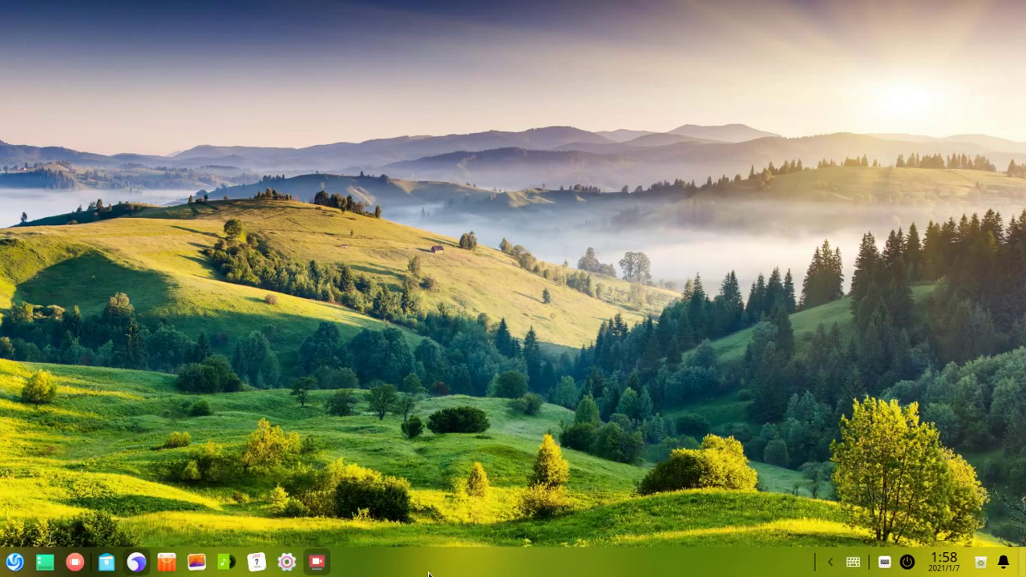
Switch the dock's display mode to Fashion Mode.
right_click(431, 569)
mouse_move(533, 493)
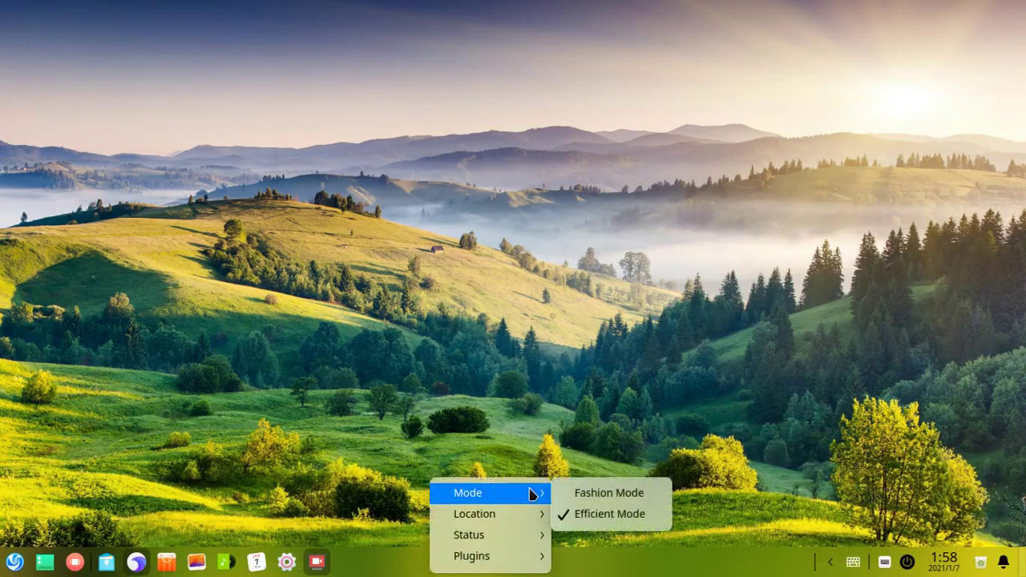
left_click(639, 493)
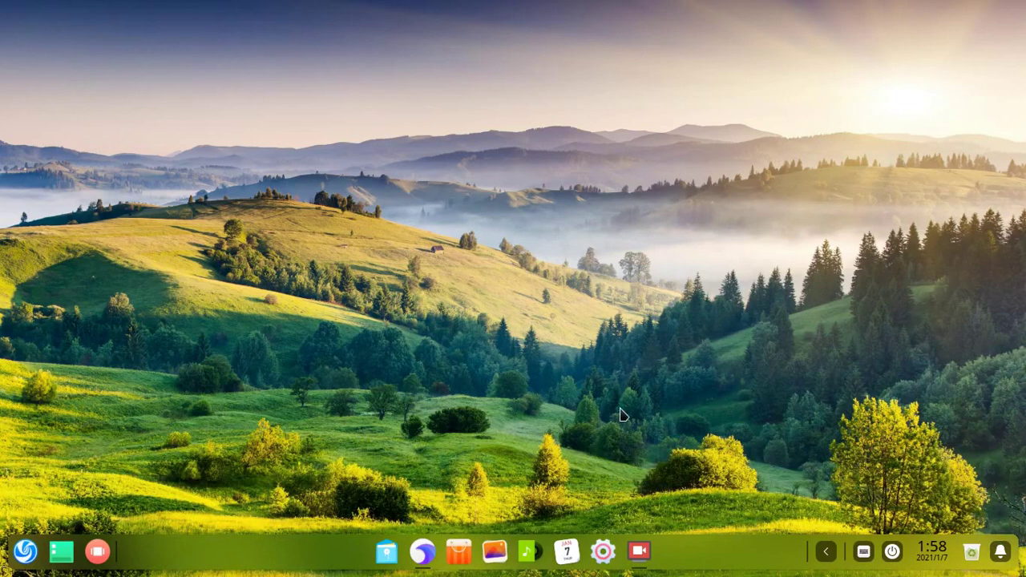
View the Notification Center and close it again.
left_click(1002, 554)
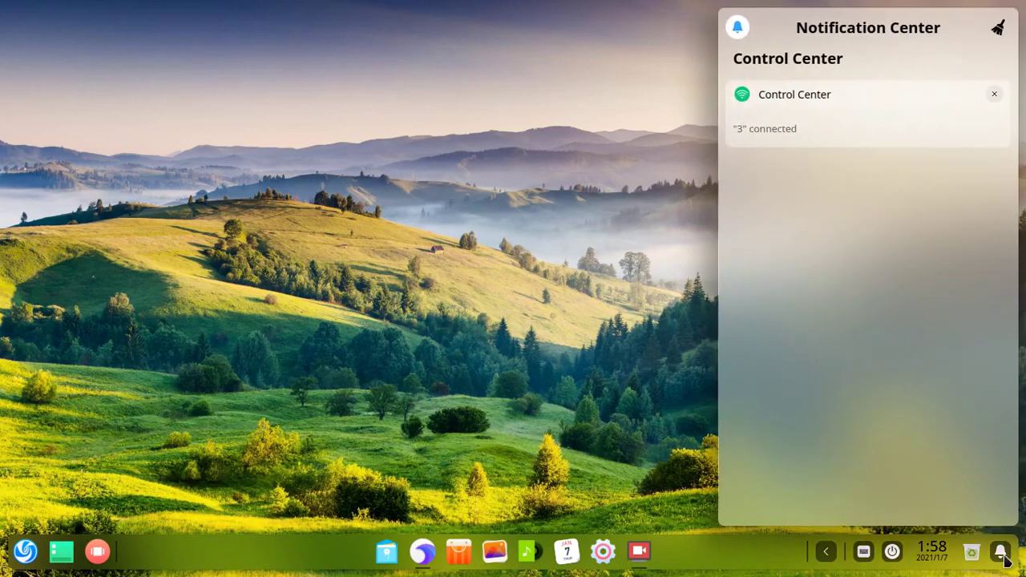
left_click(1001, 553)
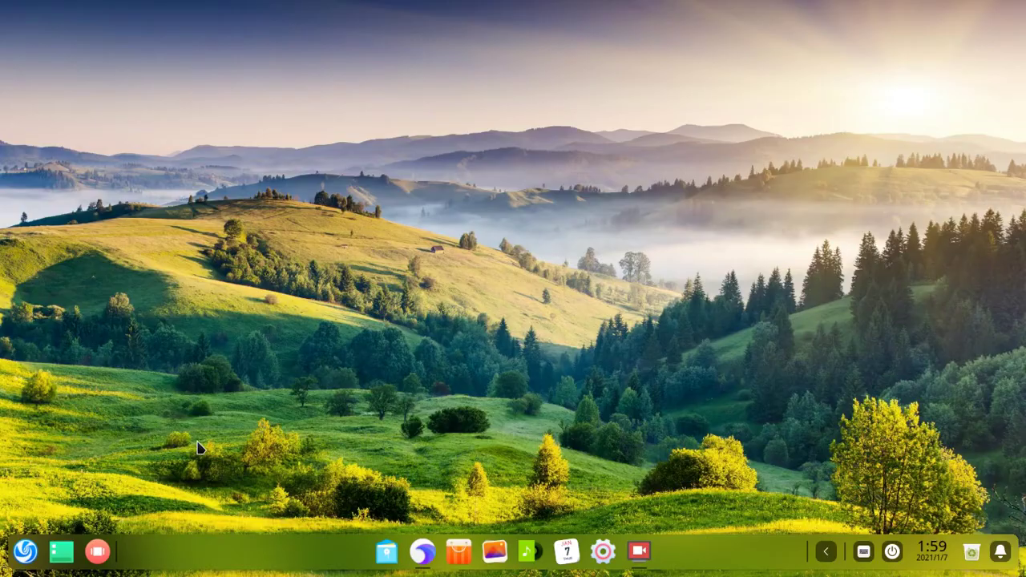
Look through both pages of installed applications in the launcher and return to the desktop.
left_click(19, 553)
left_click(19, 553)
left_click(24, 556)
scroll(240, 401, "down", 1)
scroll(282, 360, "up", 1)
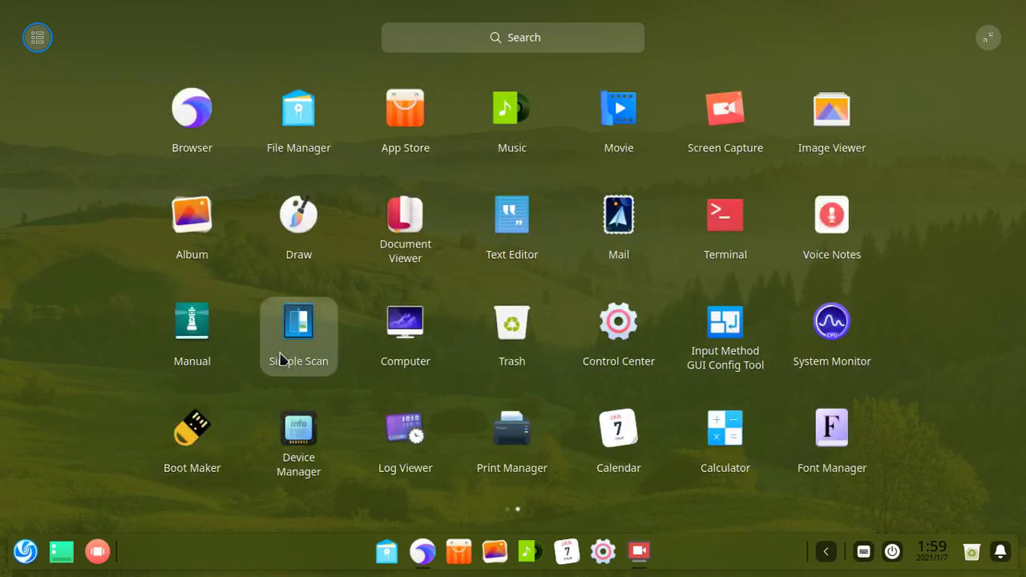
scroll(283, 357, "down", 1)
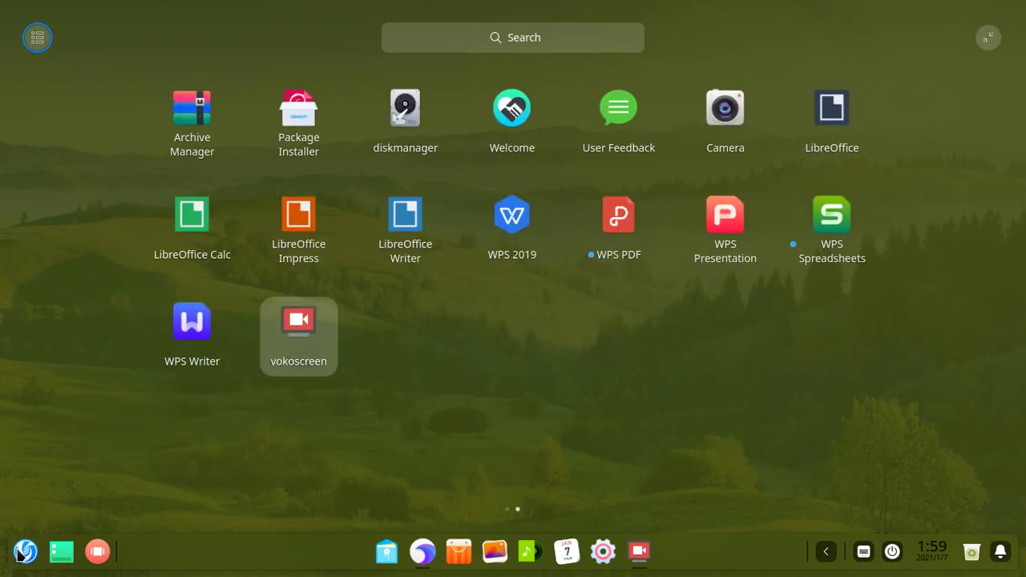
scroll(433, 367, "up", 1)
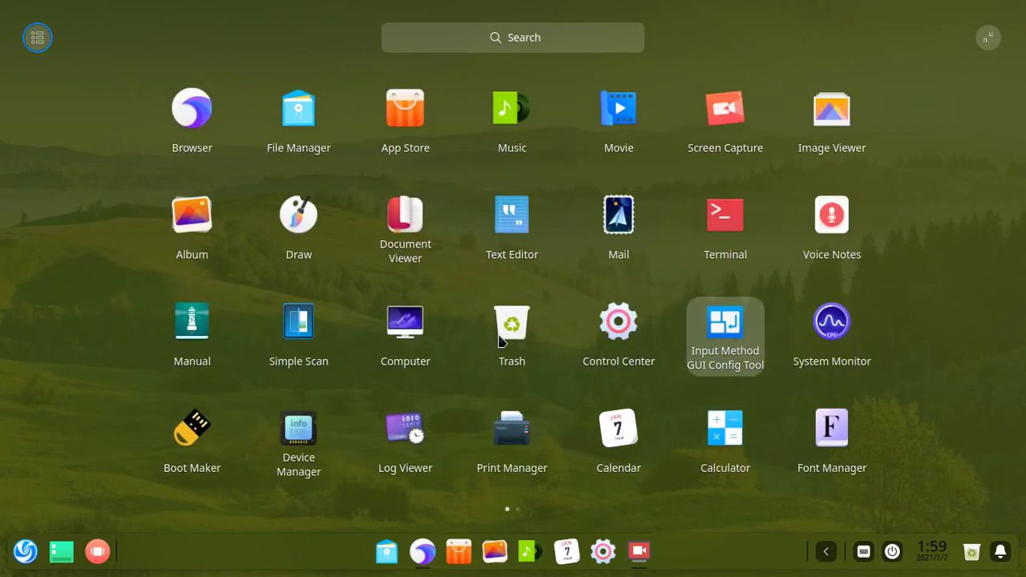
scroll(372, 275, "down", 1)
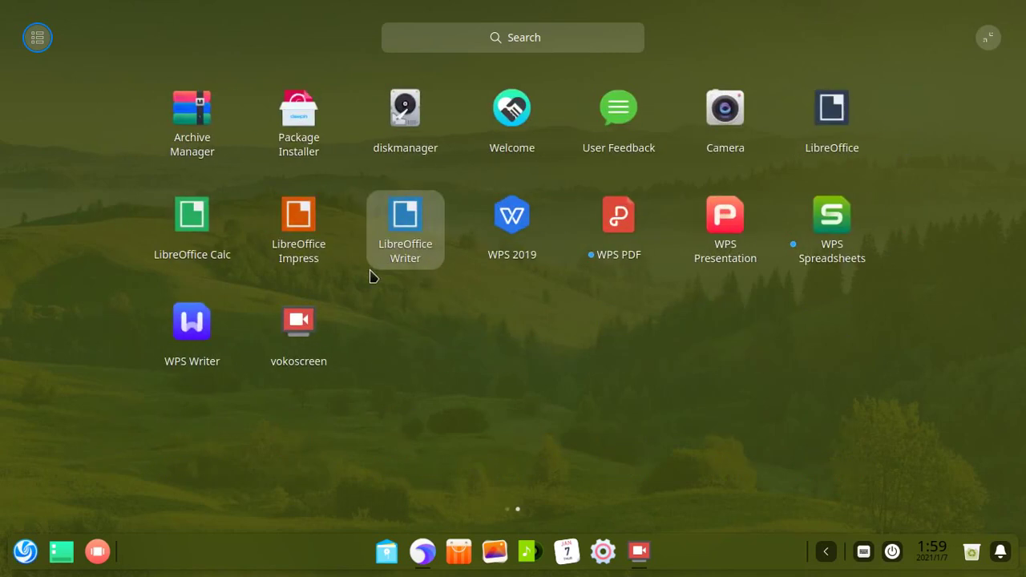
scroll(371, 275, "up", 1)
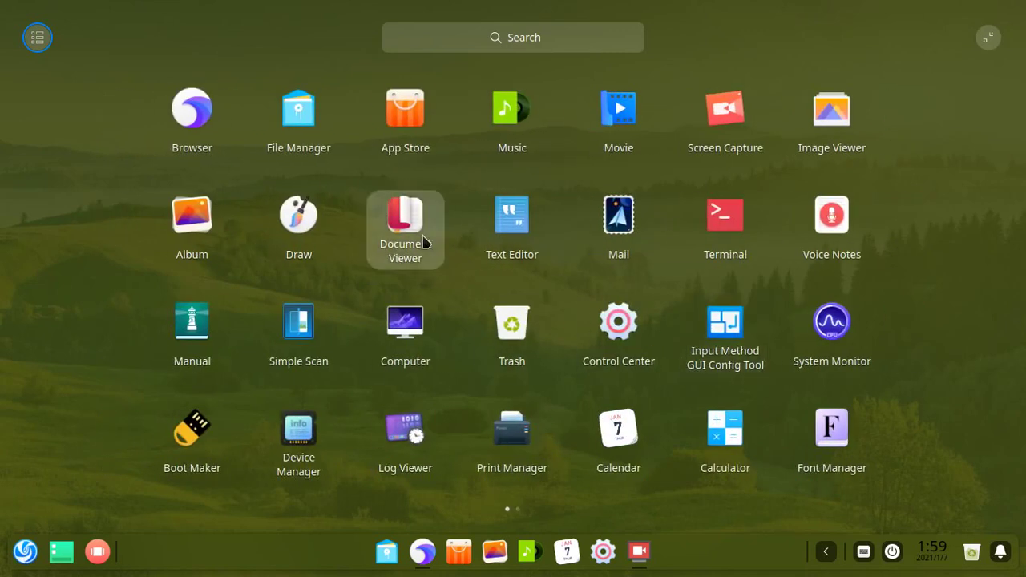
scroll(423, 240, "down", 1)
scroll(423, 240, "up", 1)
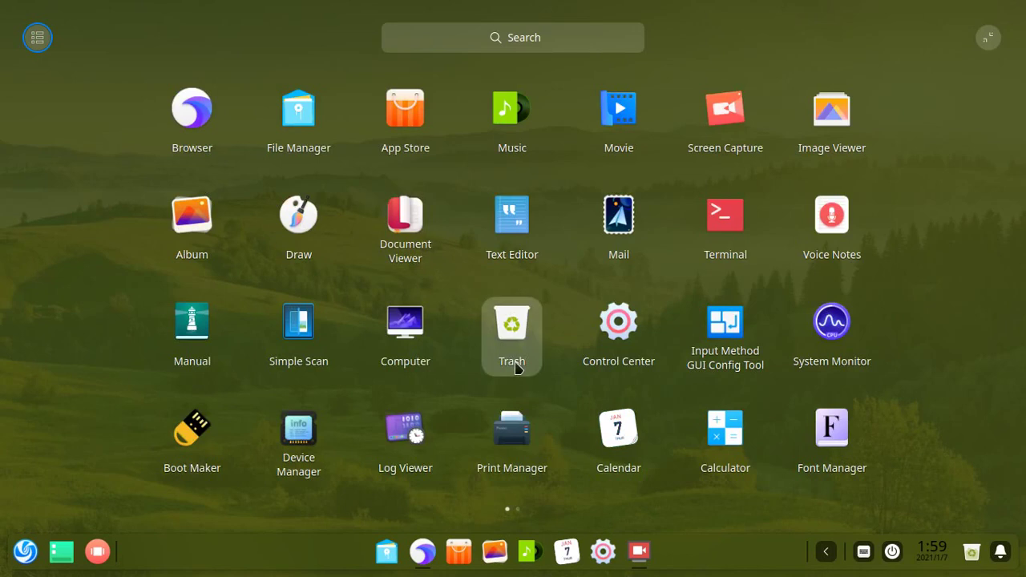
scroll(517, 369, "down", 1)
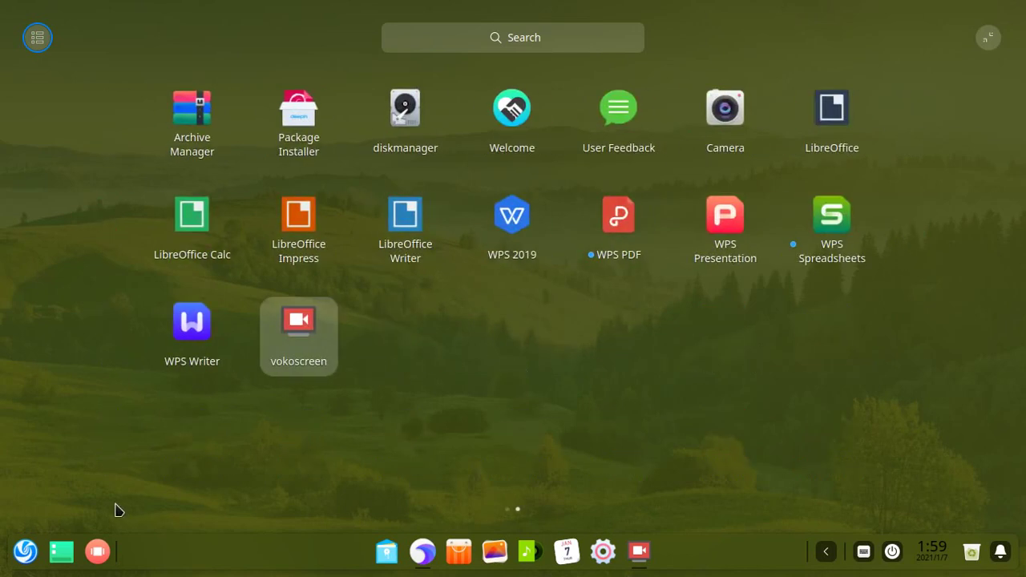
left_click(16, 553)
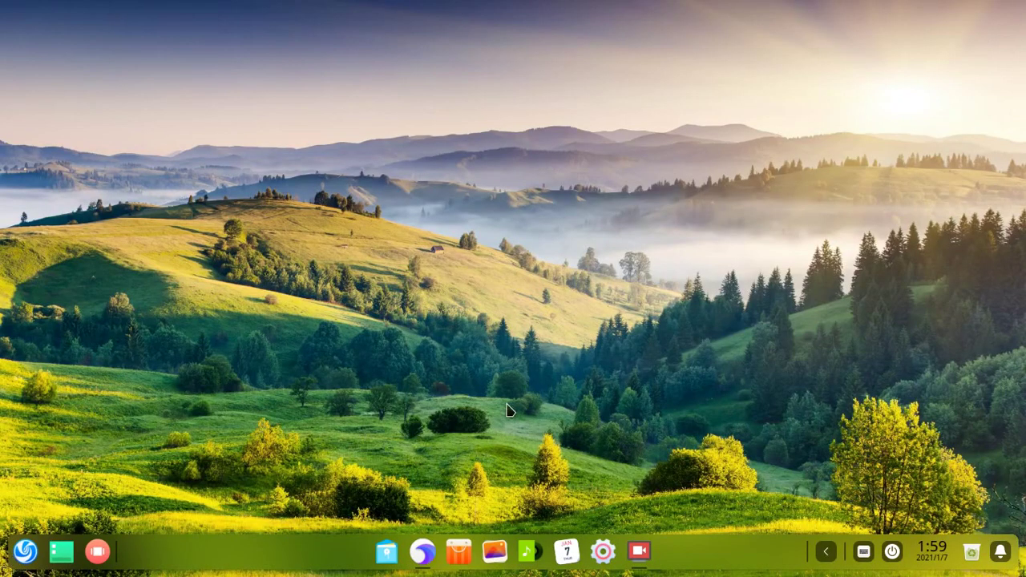
Open a terminal and run neofetch to display the system information.
mouse_move(422, 555)
key("ctrl+alt+t")
type("neofetch")
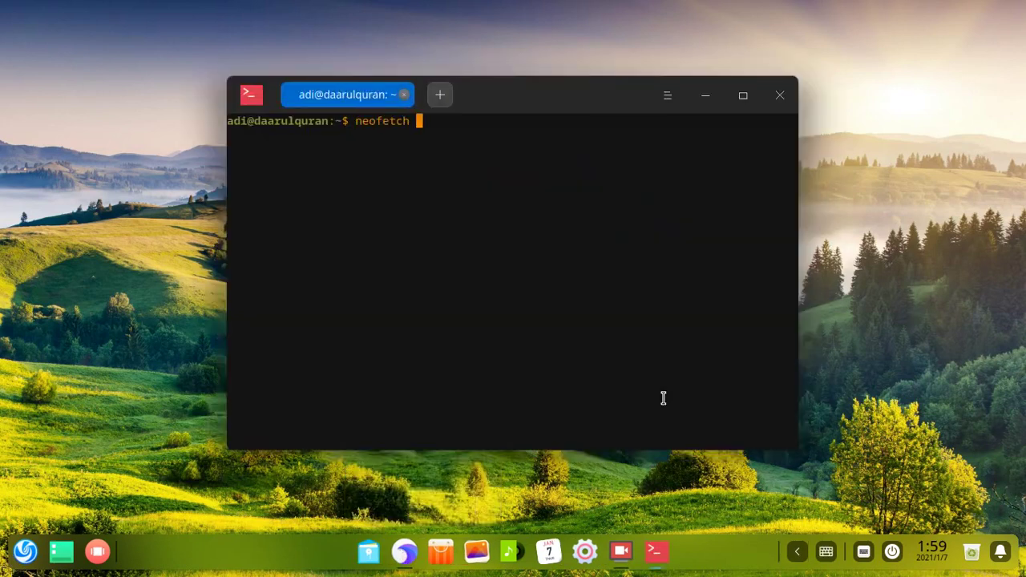
key("Return")
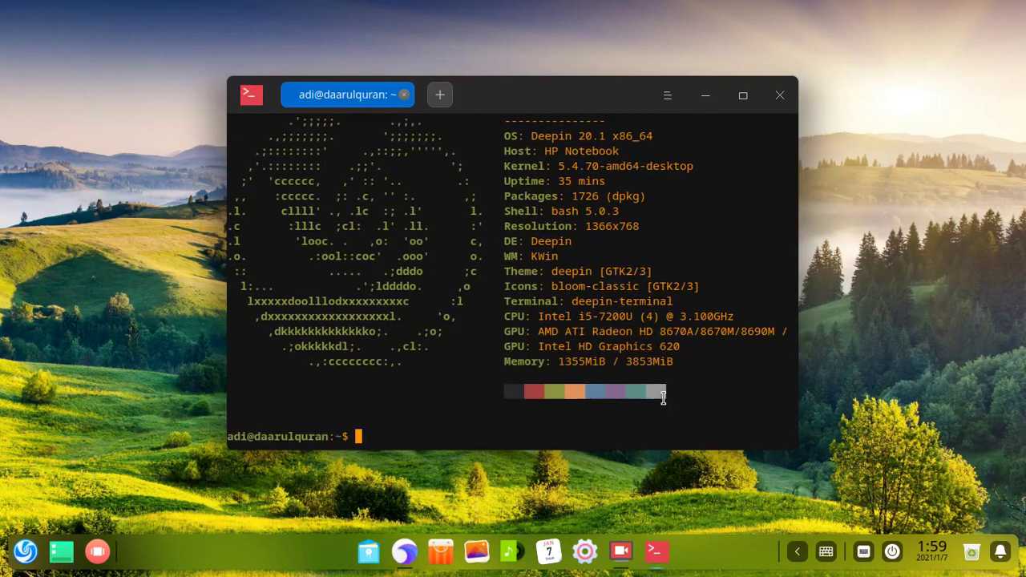